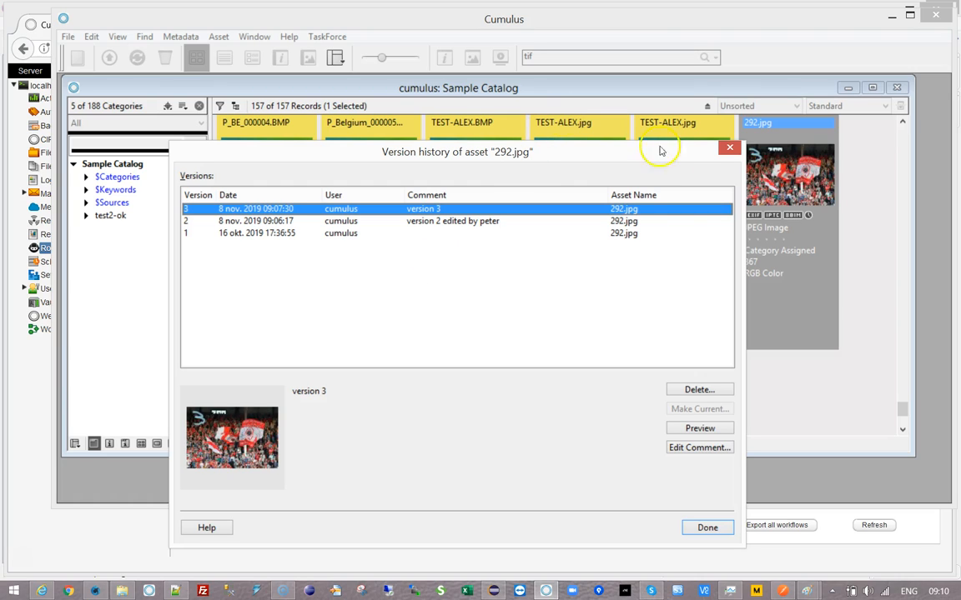
Close the version history of 292.jpg and, in the Cumulus Server Console, open the record action script of the NEW-hotcollection-purge-vault-assets workflow
{"action": "left_click", "coordinate": [729, 150]}
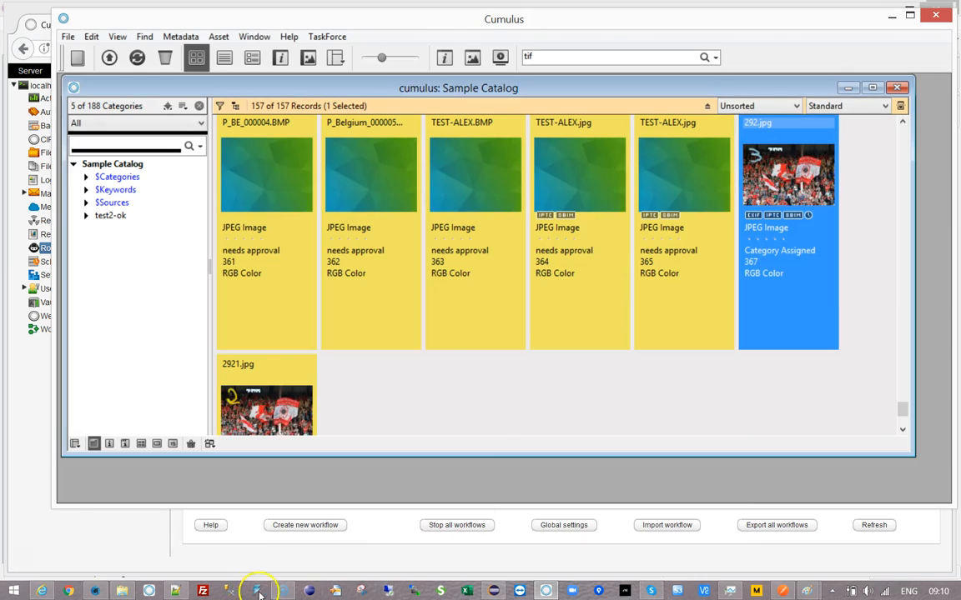
{"action": "left_click", "coordinate": [122, 550]}
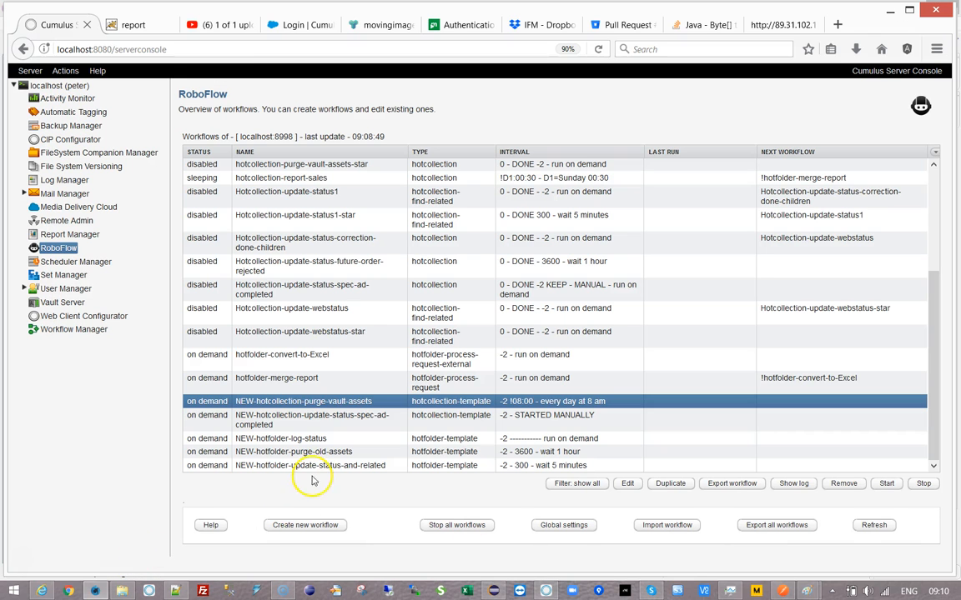
{"action": "double_click", "coordinate": [322, 406]}
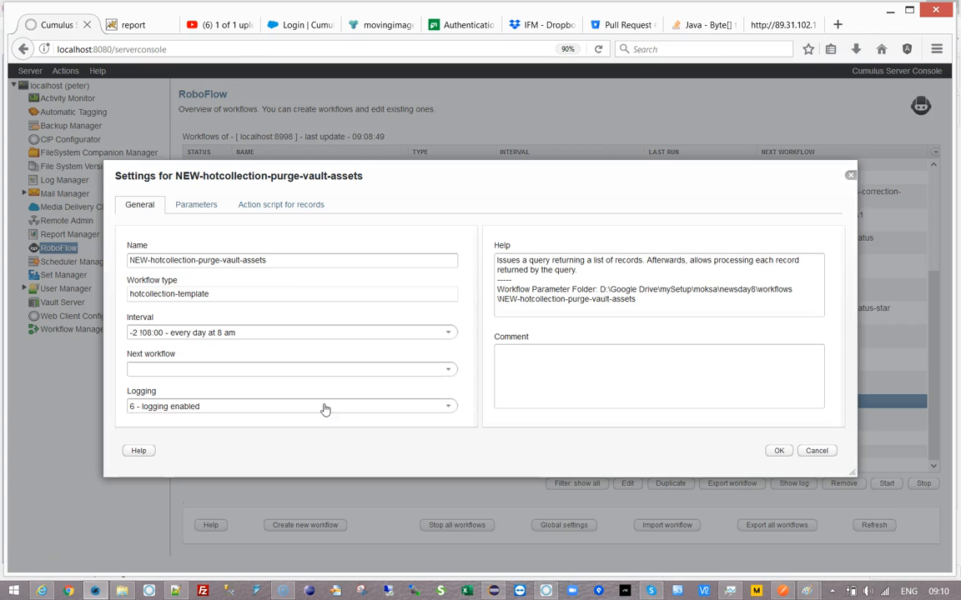
{"action": "left_click", "coordinate": [280, 205]}
{"action": "left_click", "coordinate": [177, 268]}
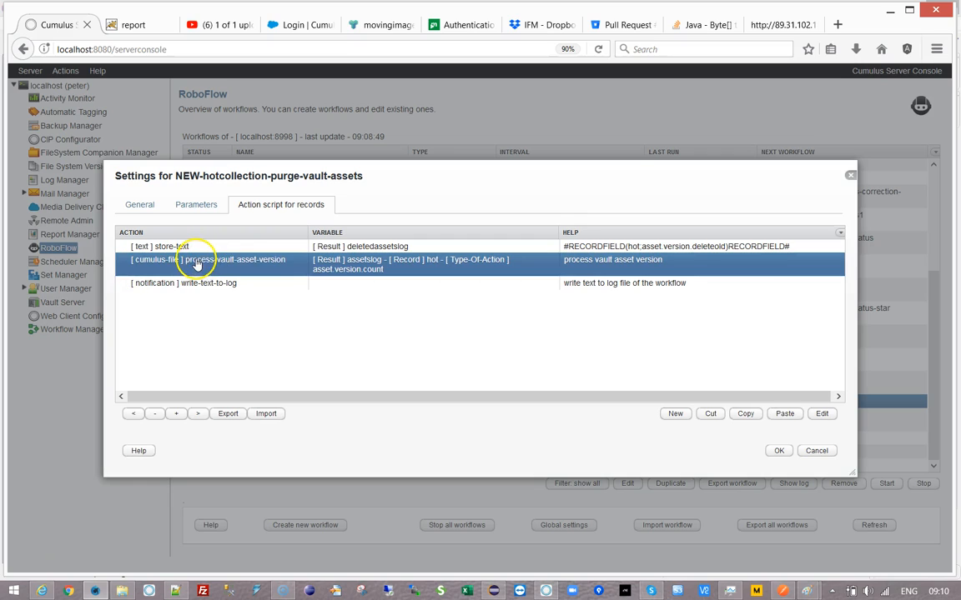
Open the process-vault-asset-version action for editing and check its output variable
{"action": "left_click", "coordinate": [284, 261]}
{"action": "double_click", "coordinate": [360, 266]}
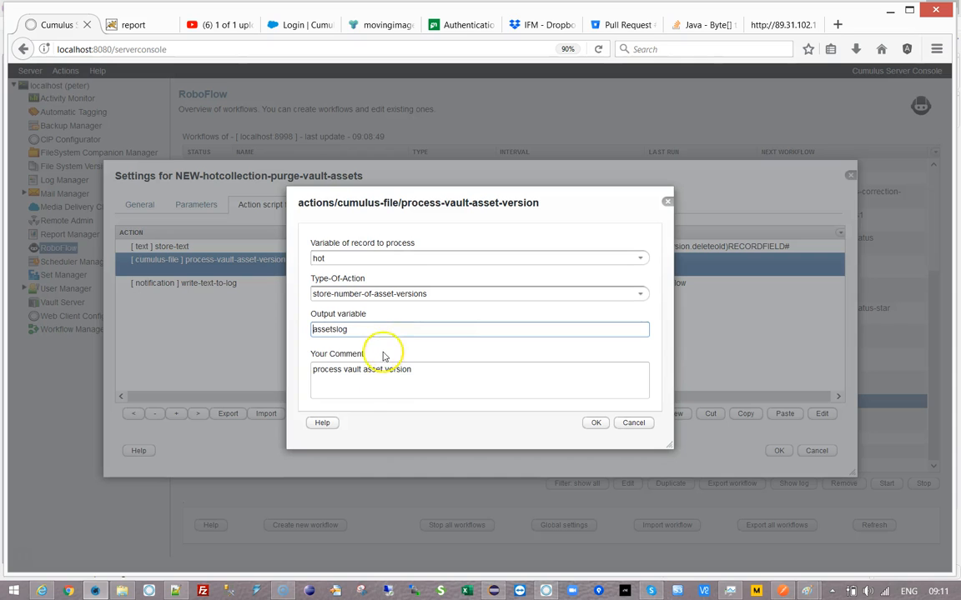
{"action": "left_click_drag", "start_coordinate": [354, 329], "coordinate": [279, 332]}
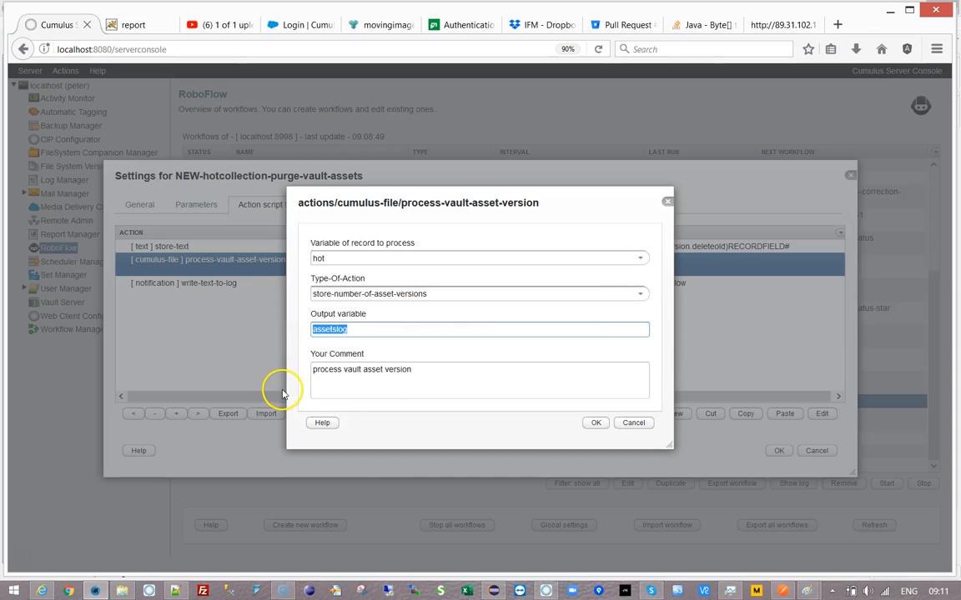
Review all Type-Of-Action choices for storing or deleting asset versions, and accept the action with store-number-of-asset-versions
{"action": "left_click", "coordinate": [640, 294]}
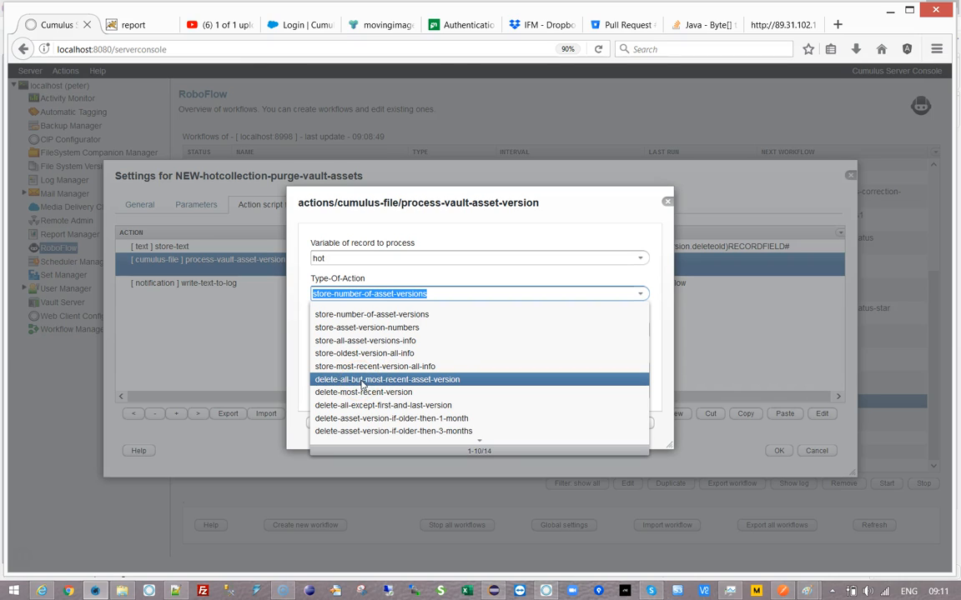
{"action": "left_click", "coordinate": [361, 393]}
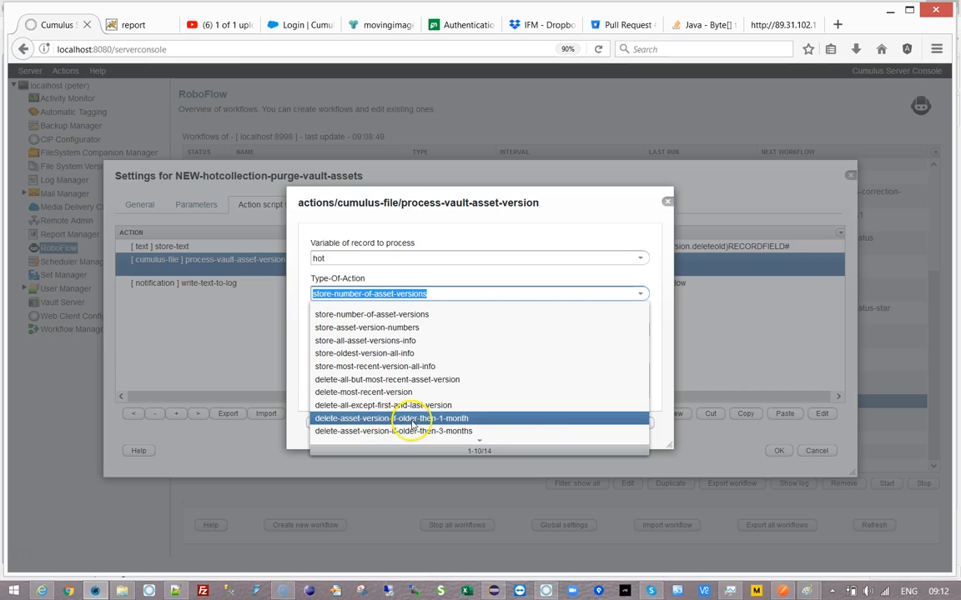
{"action": "scroll", "coordinate": [411, 424], "scroll_direction": "down", "scroll_amount": 2}
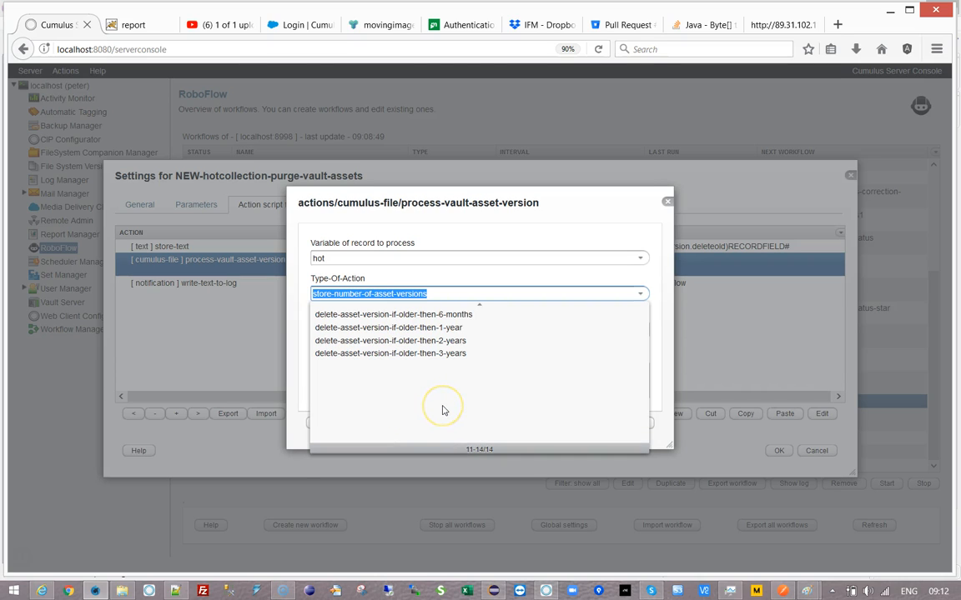
{"action": "scroll", "coordinate": [441, 409], "scroll_direction": "up", "scroll_amount": 2}
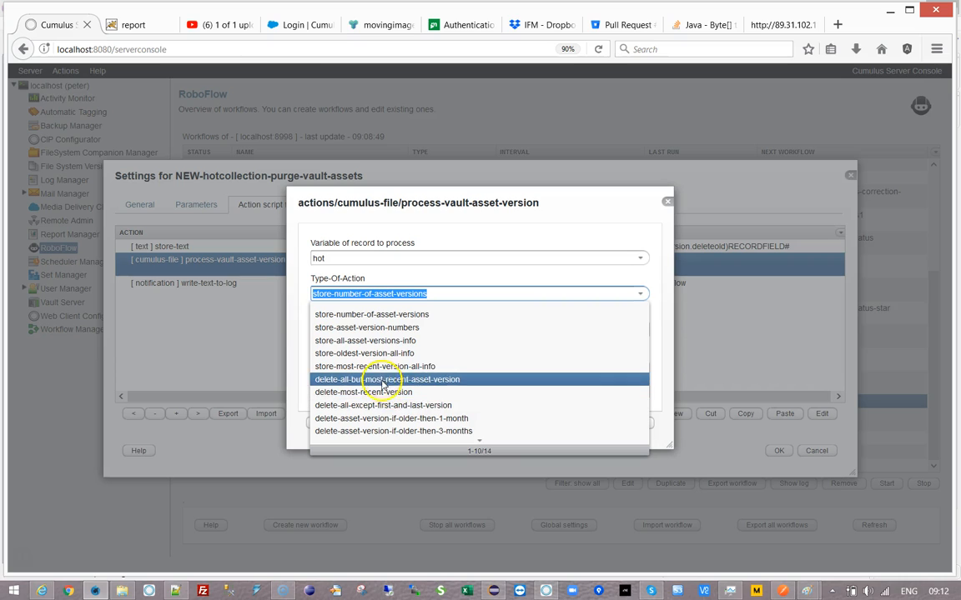
{"action": "scroll", "coordinate": [423, 396], "scroll_direction": "down", "scroll_amount": 2}
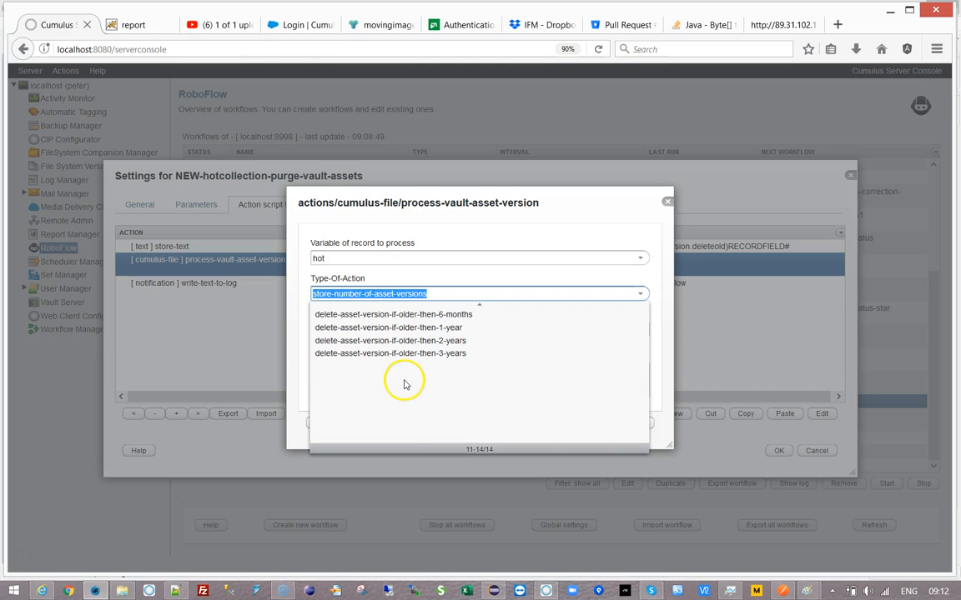
{"action": "scroll", "coordinate": [403, 381], "scroll_direction": "up", "scroll_amount": 2}
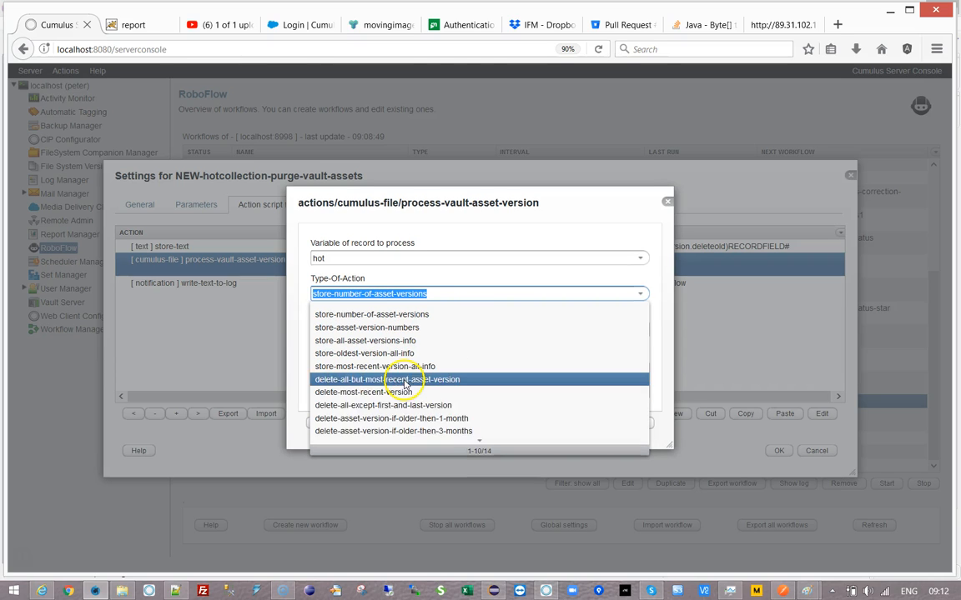
{"action": "left_click", "coordinate": [479, 441]}
{"action": "scroll", "coordinate": [445, 394], "scroll_direction": "up", "scroll_amount": 2}
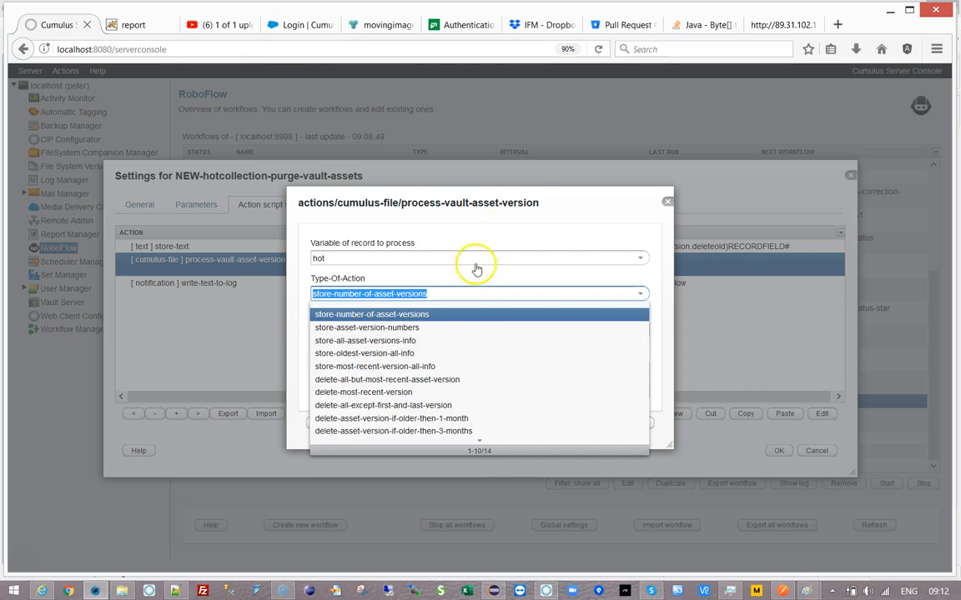
{"action": "left_click", "coordinate": [591, 240]}
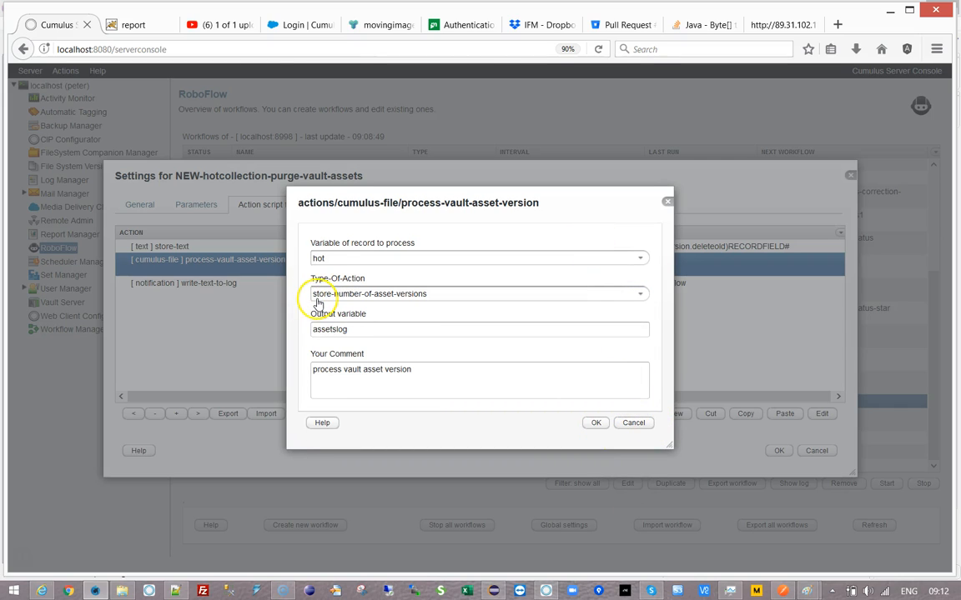
{"action": "left_click", "coordinate": [594, 423]}
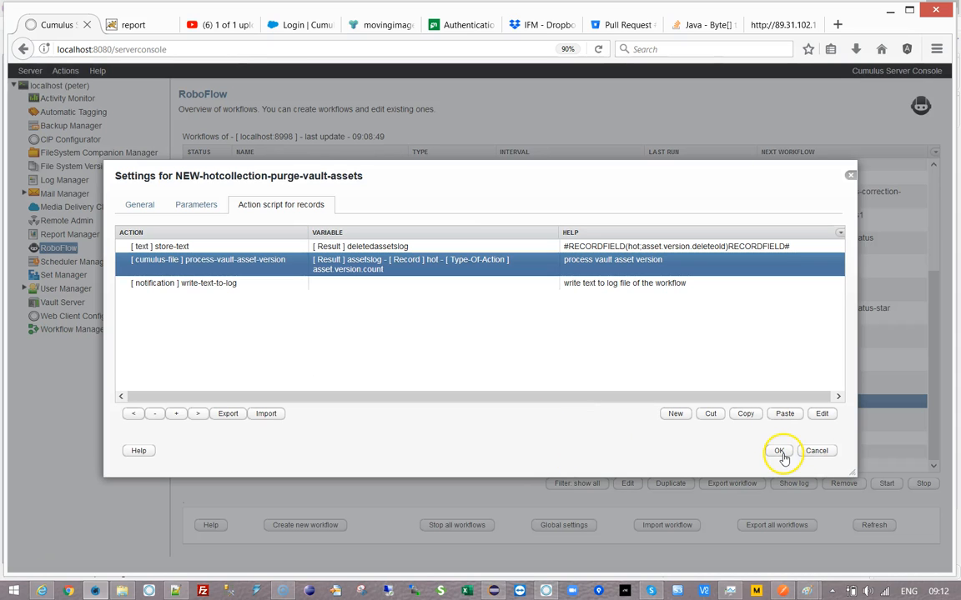
Review the Catalog and Cumulus query parameters of the workflow
{"action": "left_click", "coordinate": [196, 205]}
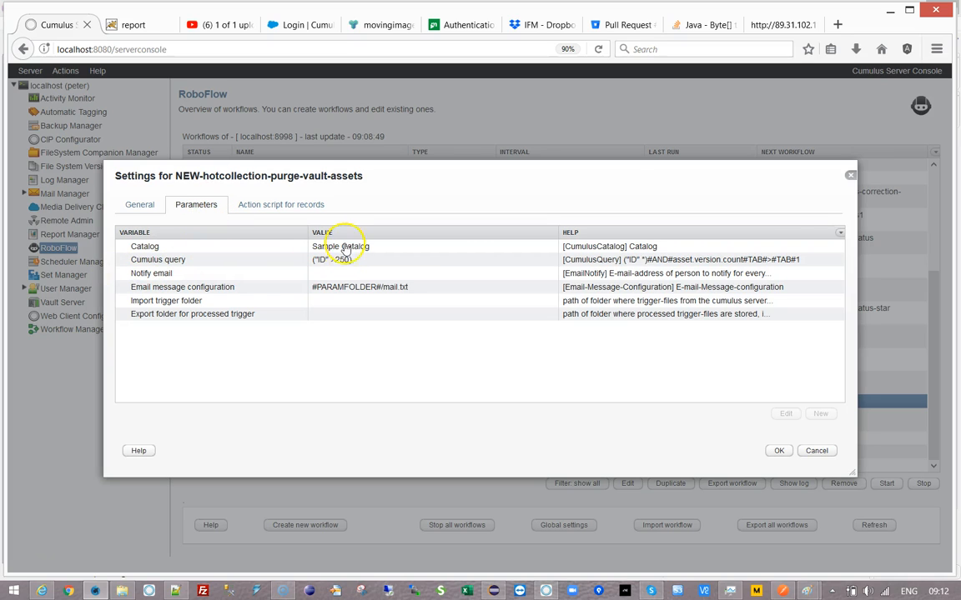
{"action": "left_click", "coordinate": [255, 249]}
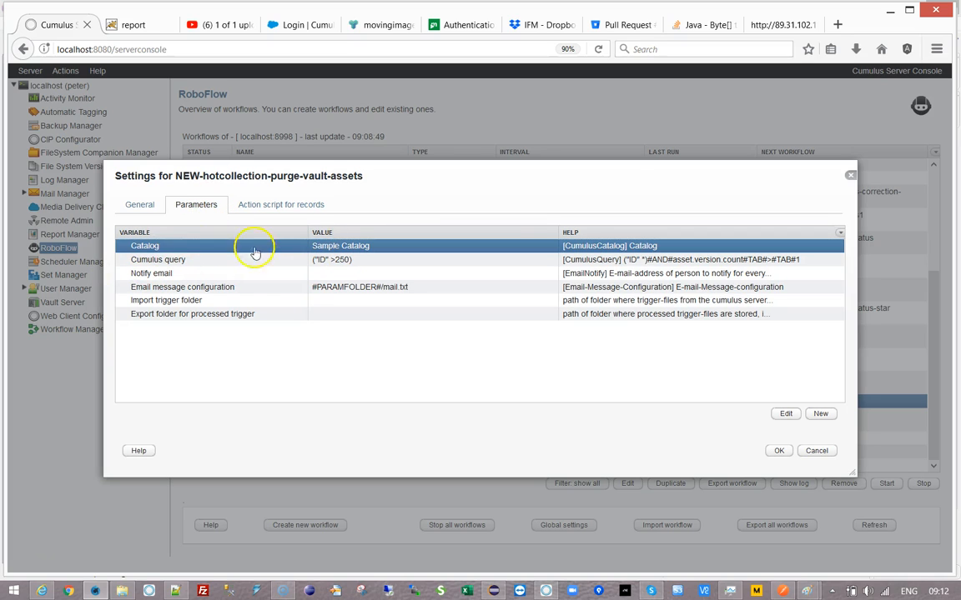
{"action": "left_click", "coordinate": [334, 263]}
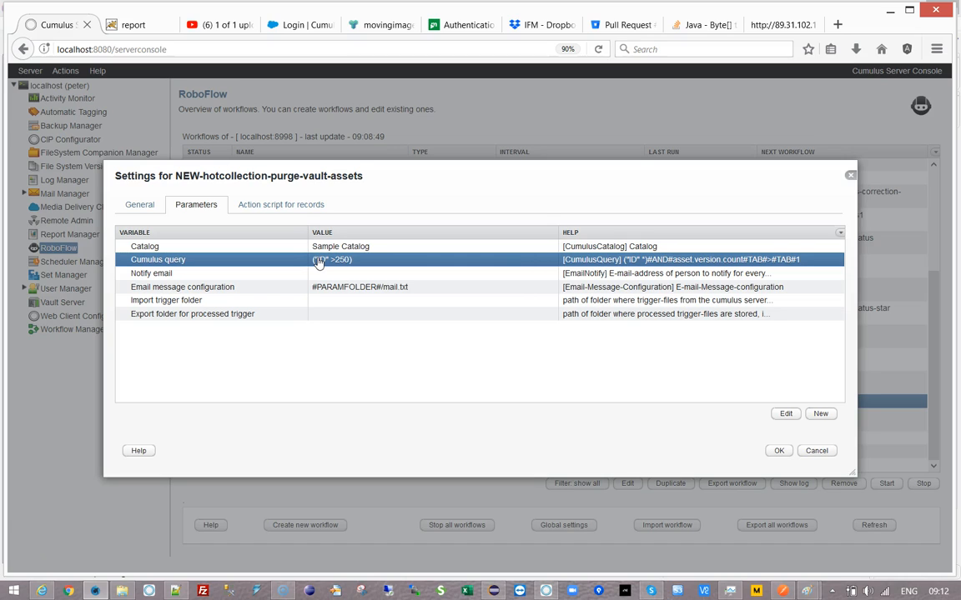
Review the actions of the record script, inspecting the comment of store-text and cancelling its dialog
{"action": "left_click", "coordinate": [309, 209]}
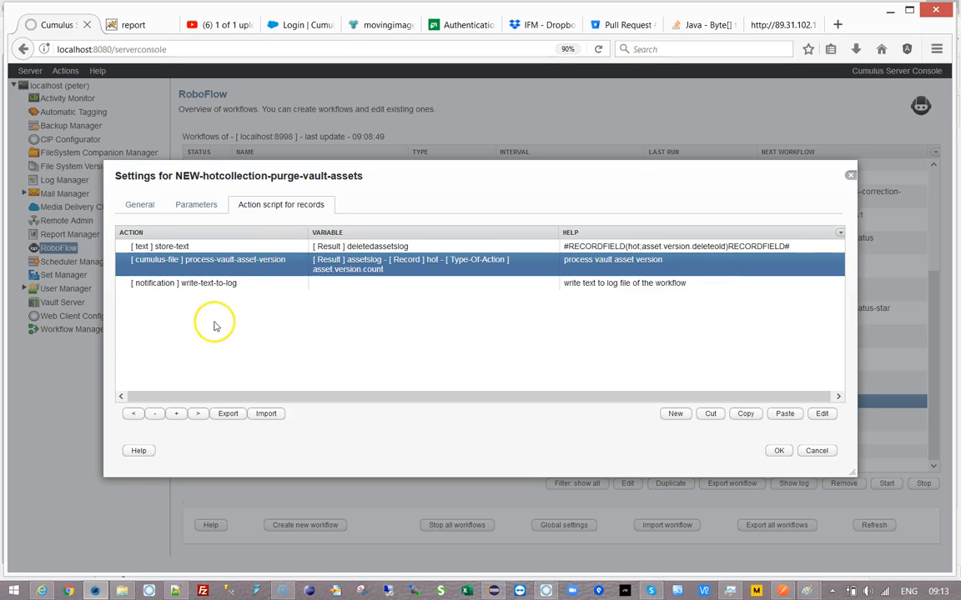
{"action": "left_click", "coordinate": [187, 288]}
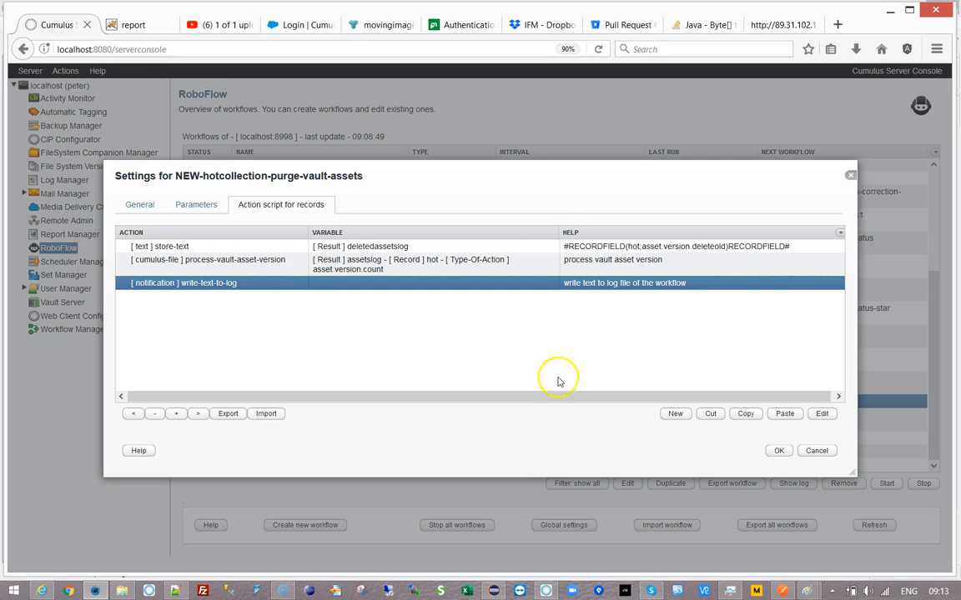
{"action": "left_click", "coordinate": [207, 265]}
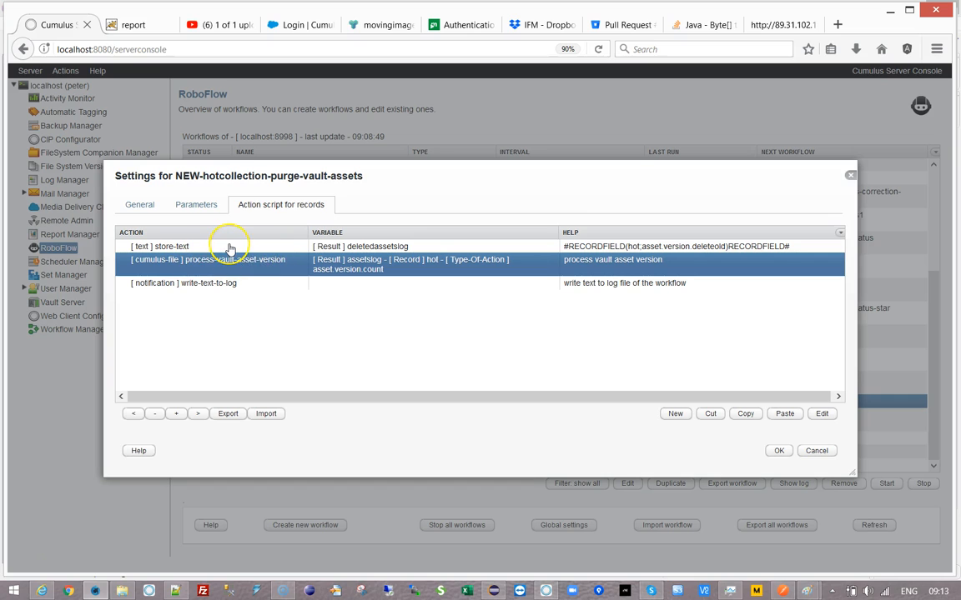
{"action": "left_click", "coordinate": [230, 246]}
{"action": "double_click", "coordinate": [229, 246]}
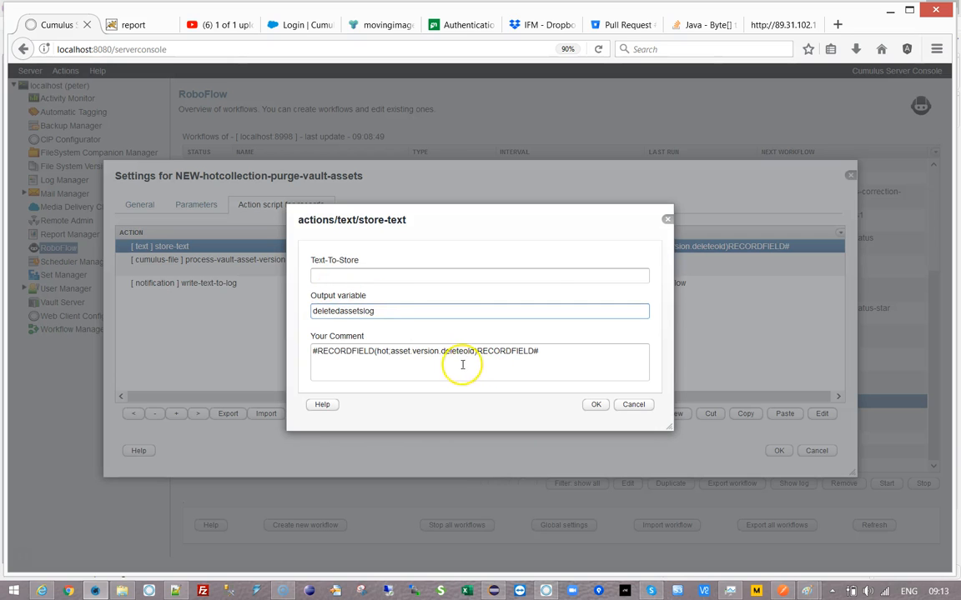
{"action": "left_click_drag", "start_coordinate": [391, 352], "coordinate": [448, 351]}
{"action": "double_click", "coordinate": [462, 351]}
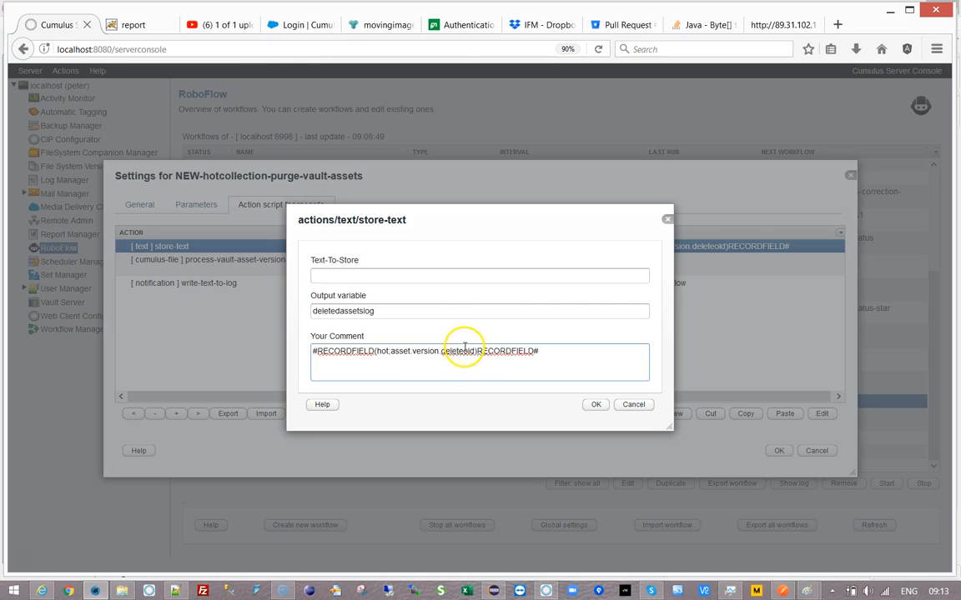
{"action": "left_click", "coordinate": [632, 406]}
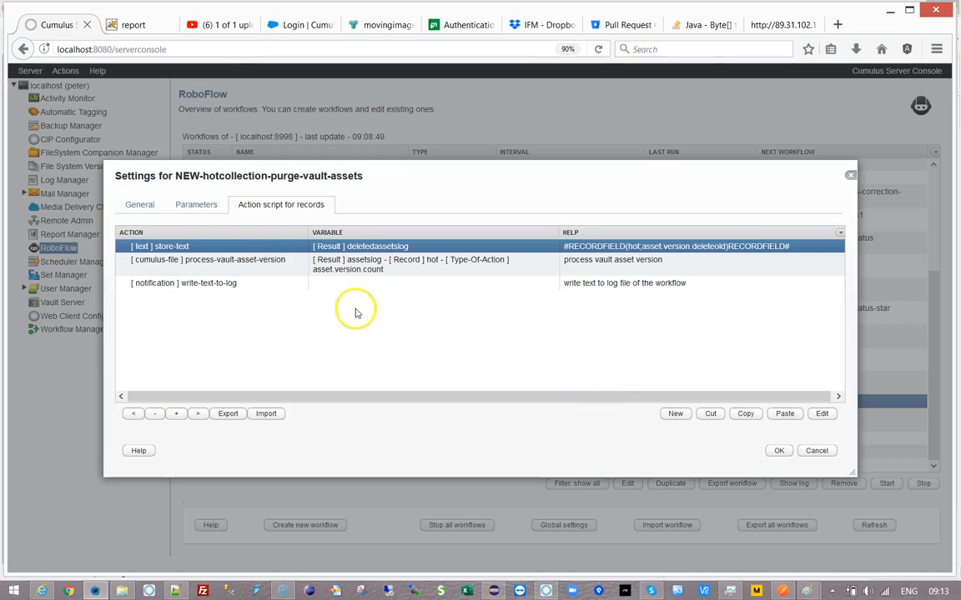
{"action": "left_click", "coordinate": [264, 265]}
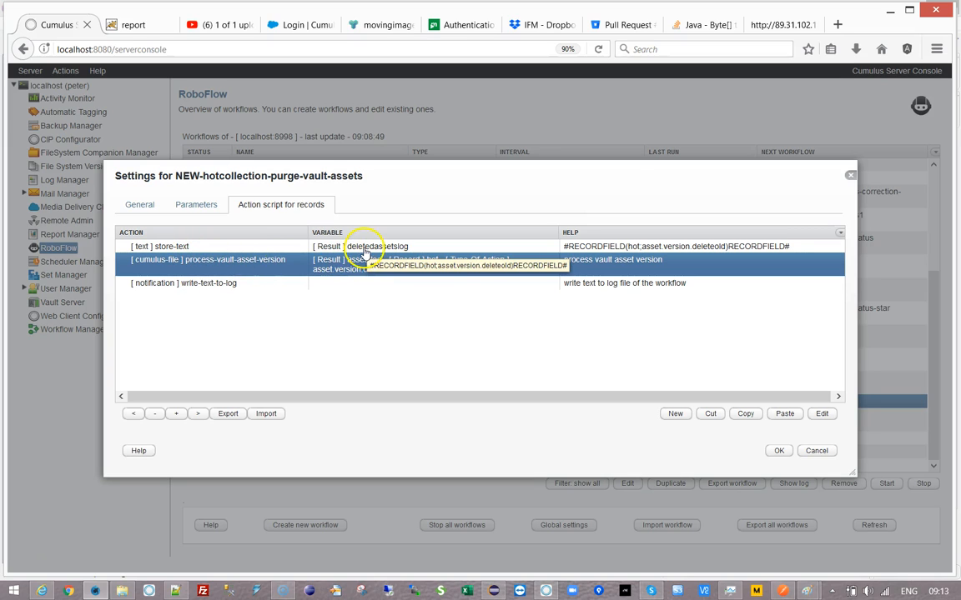
Accept the workflow settings and start the NEW-hotcollection-purge-vault-assets workflow
{"action": "left_click", "coordinate": [780, 451]}
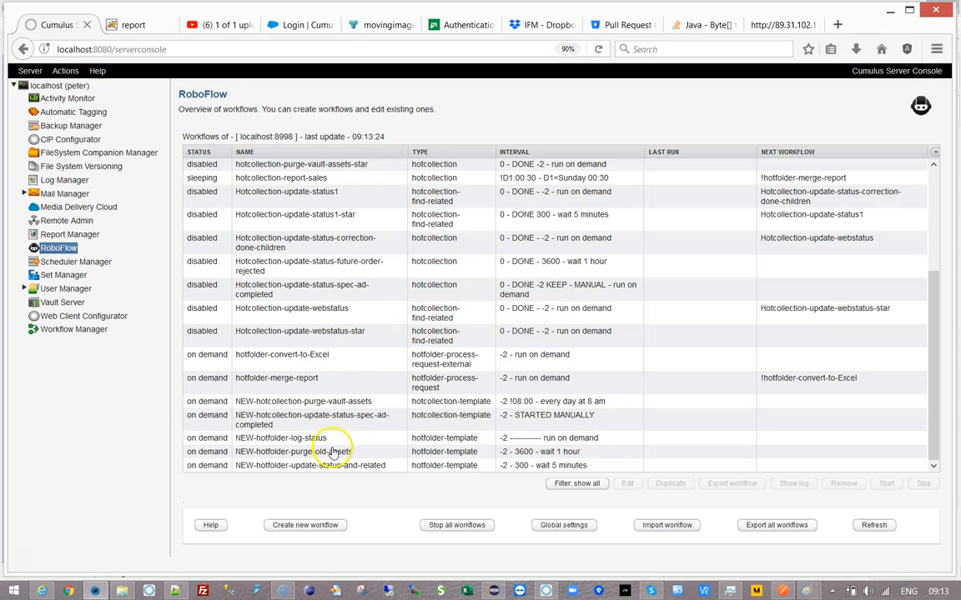
{"action": "left_click", "coordinate": [332, 403]}
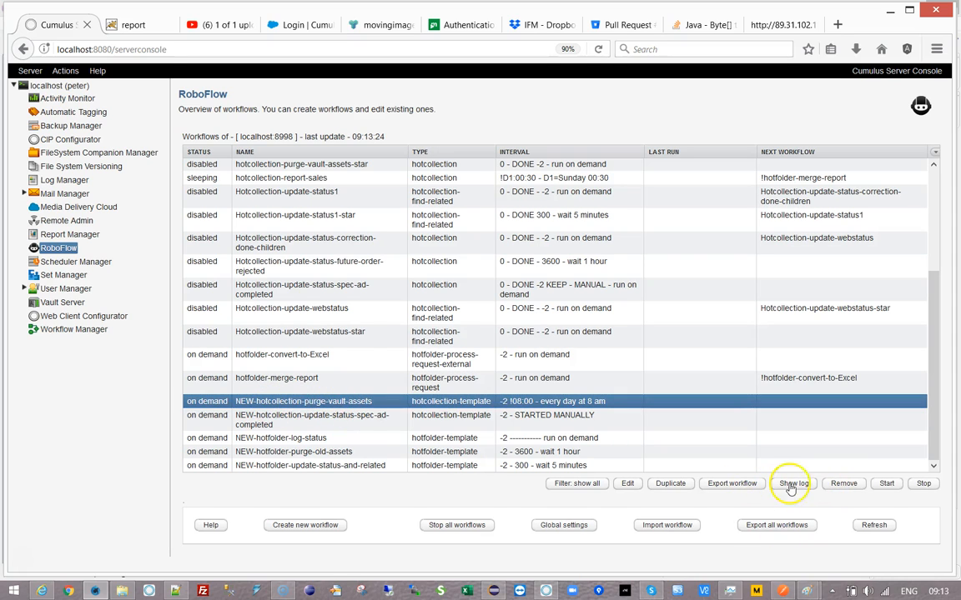
{"action": "left_click", "coordinate": [886, 484]}
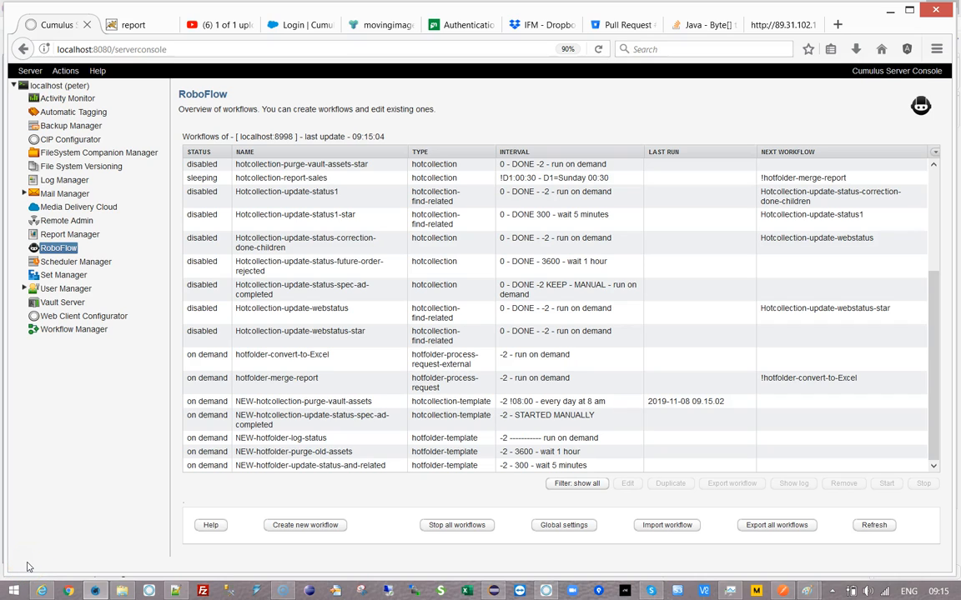
Show the log of NEW-hotcollection-purge-vault-assets and examine the asset version count written for each record in the latest run
{"action": "left_click", "coordinate": [265, 386]}
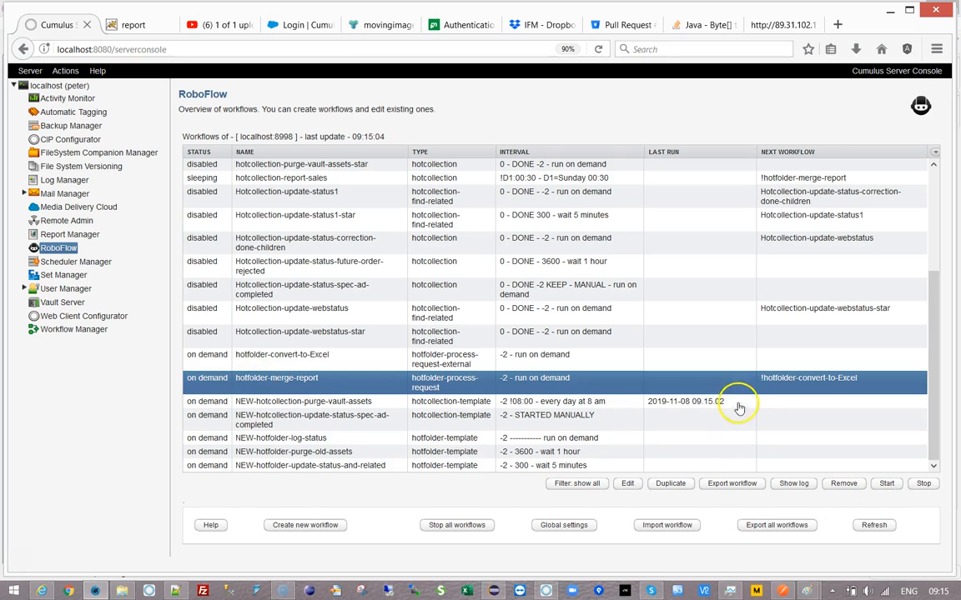
{"action": "left_click", "coordinate": [271, 407]}
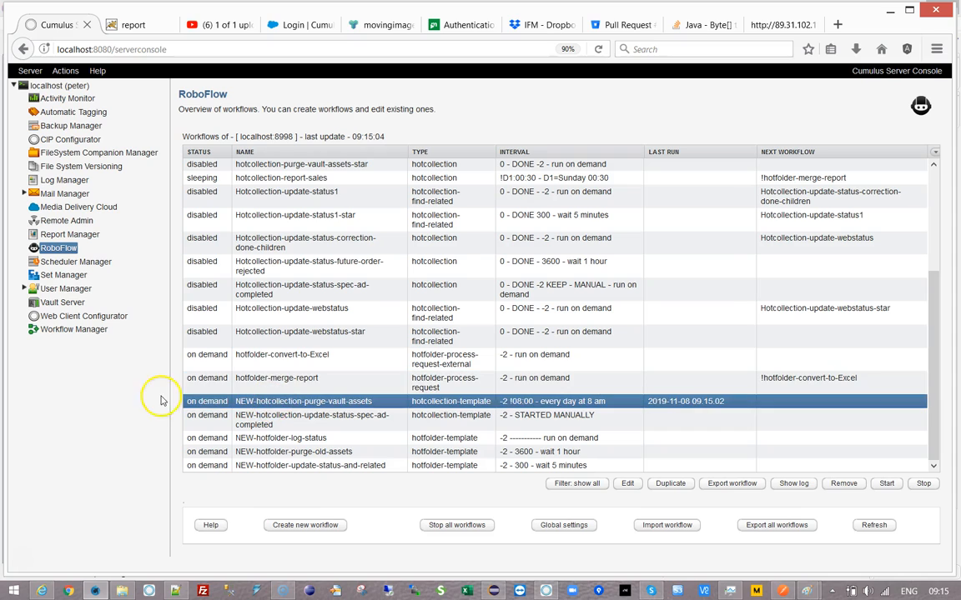
{"action": "left_click", "coordinate": [794, 483]}
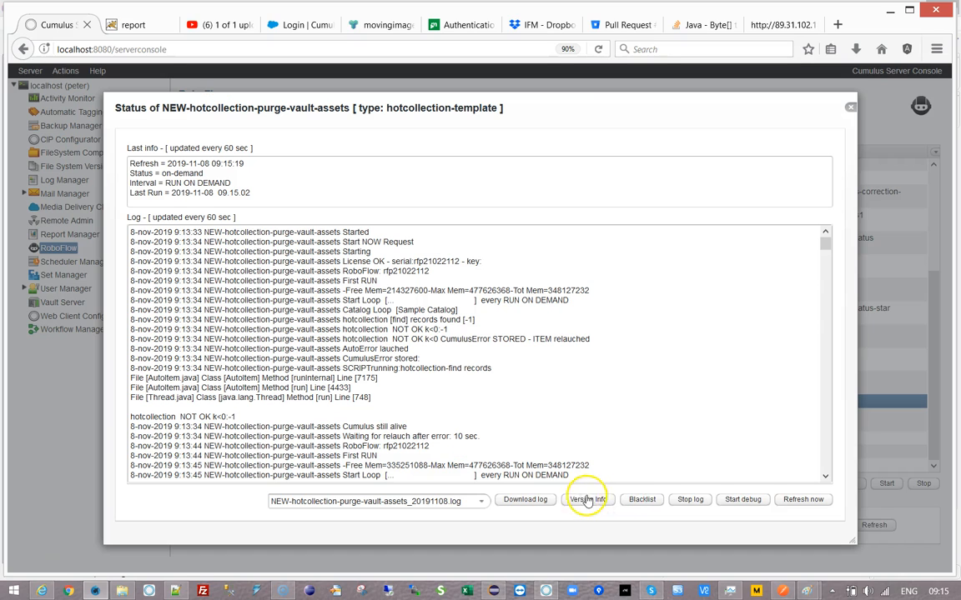
{"action": "left_click_drag", "start_coordinate": [826, 245], "coordinate": [799, 434]}
{"action": "scroll", "coordinate": [630, 333], "scroll_direction": "up", "scroll_amount": 15}
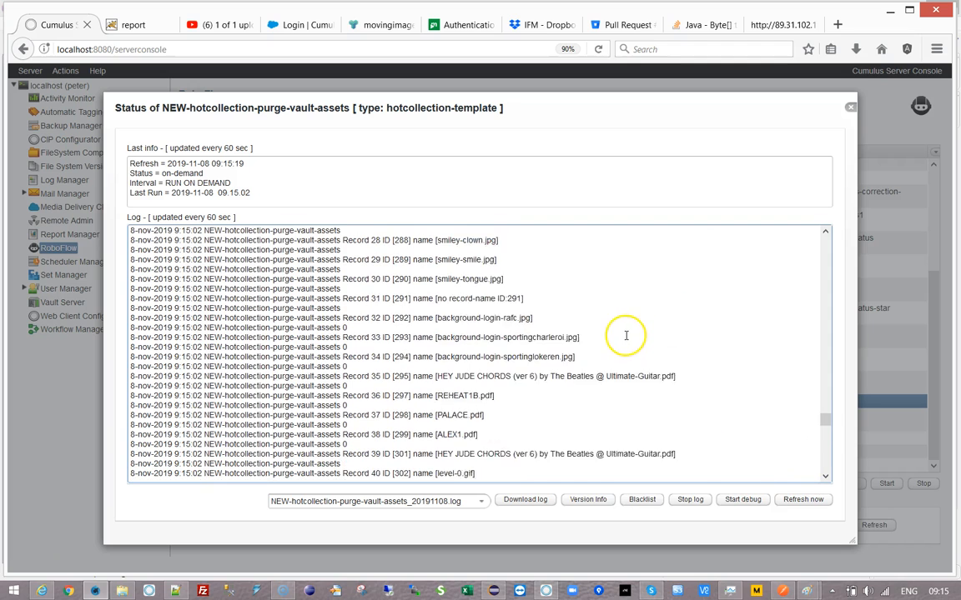
{"action": "scroll", "coordinate": [625, 335], "scroll_direction": "up", "scroll_amount": 6}
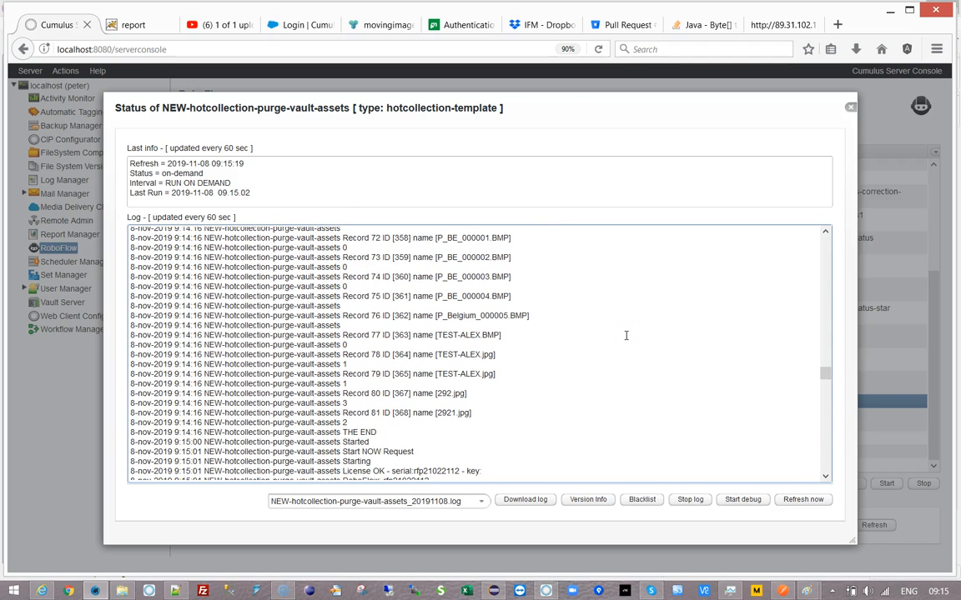
{"action": "scroll", "coordinate": [626, 335], "scroll_direction": "down", "scroll_amount": 4}
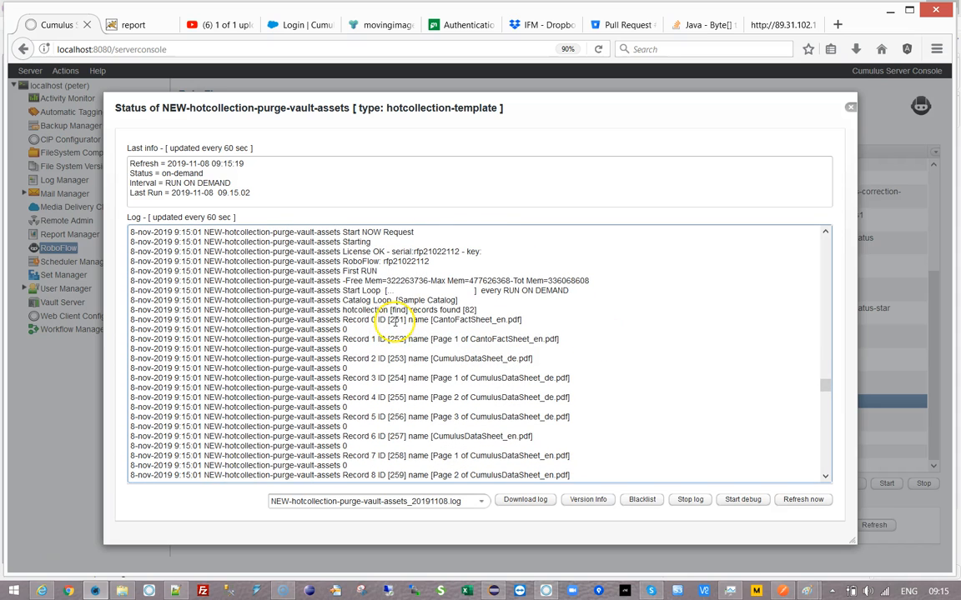
{"action": "double_click", "coordinate": [344, 330]}
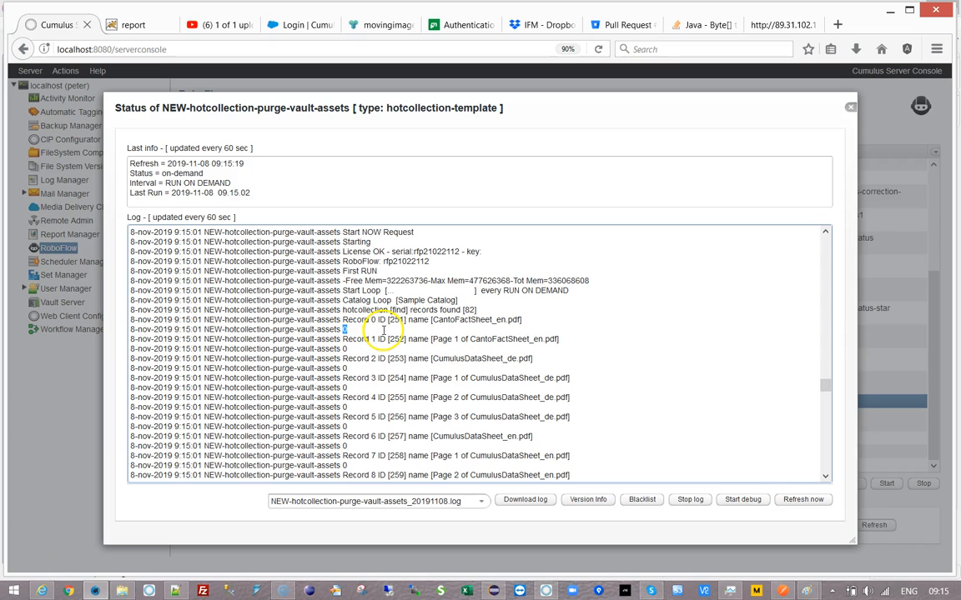
Read through the version counts logged for the records of the latest run, up to test-not-layout-smiley.jpg
{"action": "double_click", "coordinate": [344, 349]}
{"action": "left_click_drag", "start_coordinate": [341, 378], "coordinate": [346, 378]}
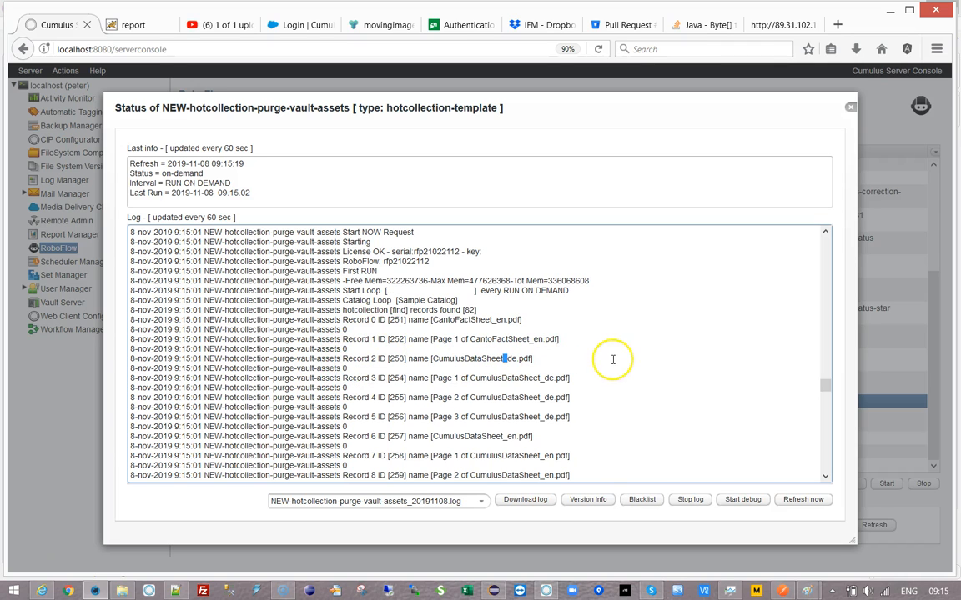
{"action": "scroll", "coordinate": [643, 369], "scroll_direction": "down", "scroll_amount": 5}
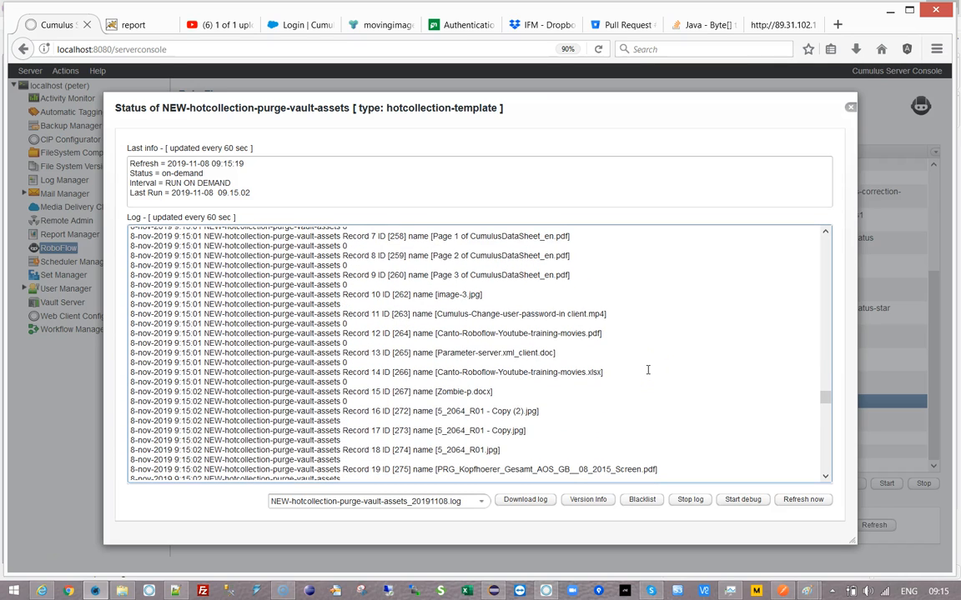
{"action": "left_click", "coordinate": [377, 424]}
{"action": "scroll", "coordinate": [554, 402], "scroll_direction": "down", "scroll_amount": 5}
{"action": "scroll", "coordinate": [550, 405], "scroll_direction": "down", "scroll_amount": 15}
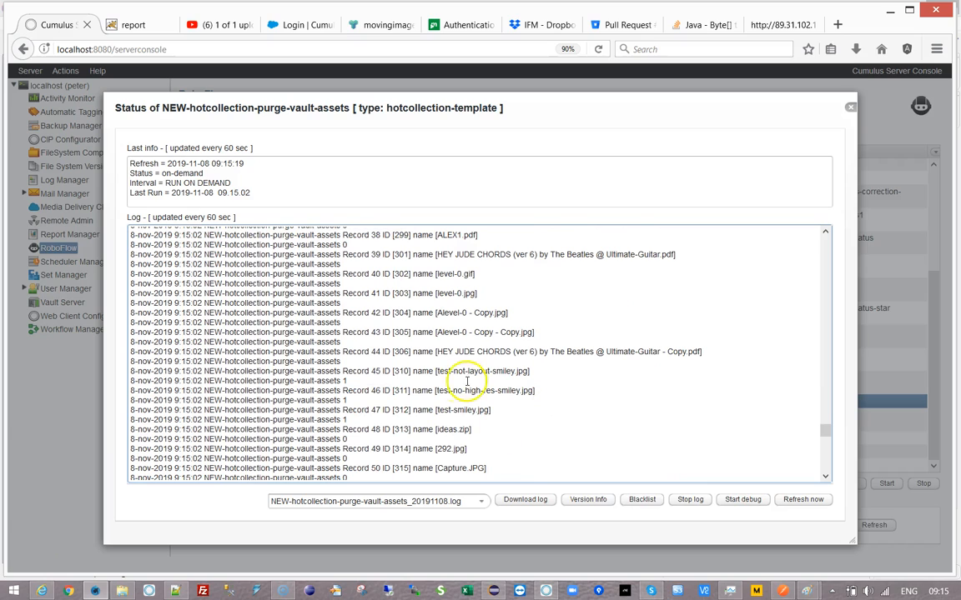
{"action": "left_click_drag", "start_coordinate": [435, 371], "coordinate": [526, 371]}
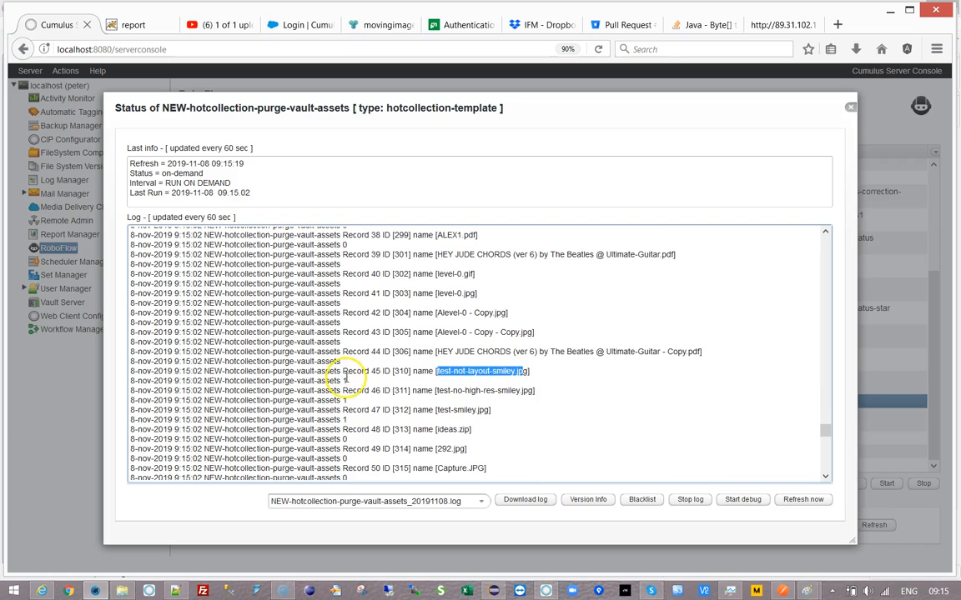
{"action": "left_click", "coordinate": [345, 380]}
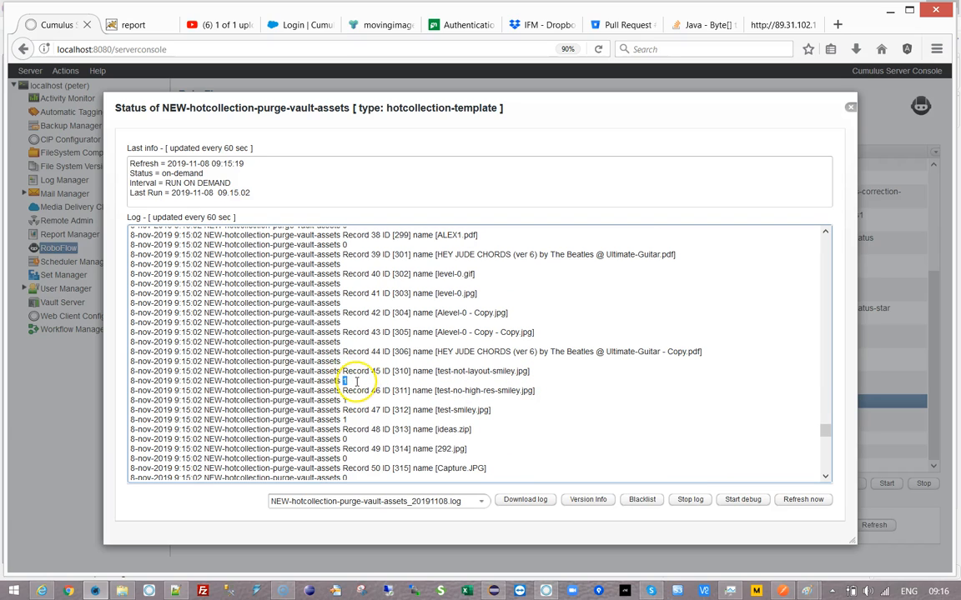
Examine the version counts logged for the last records of the run, including 292.jpg and 2921.jpg
{"action": "scroll", "coordinate": [343, 381], "scroll_direction": "down", "scroll_amount": 8}
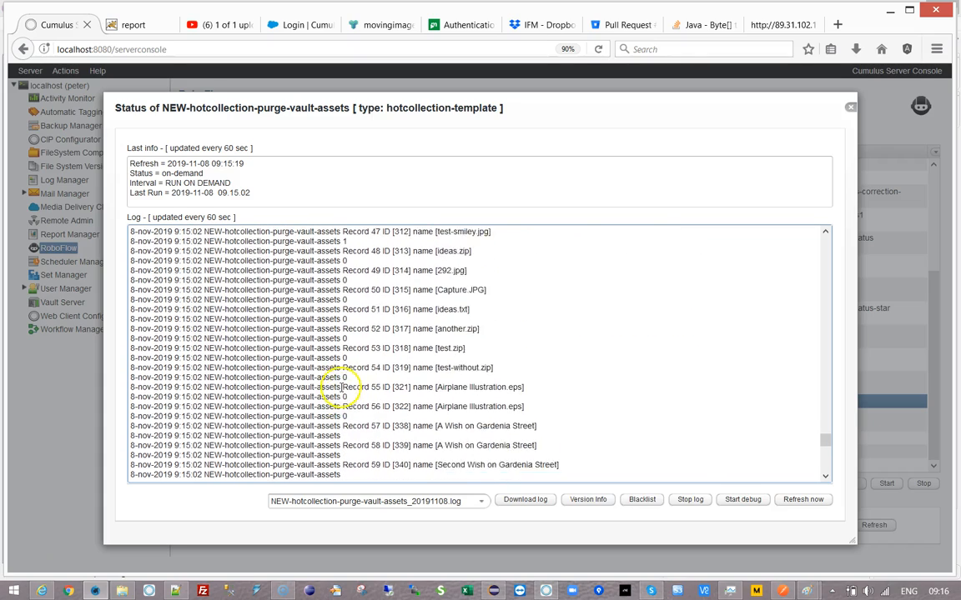
{"action": "scroll", "coordinate": [339, 386], "scroll_direction": "down", "scroll_amount": 8}
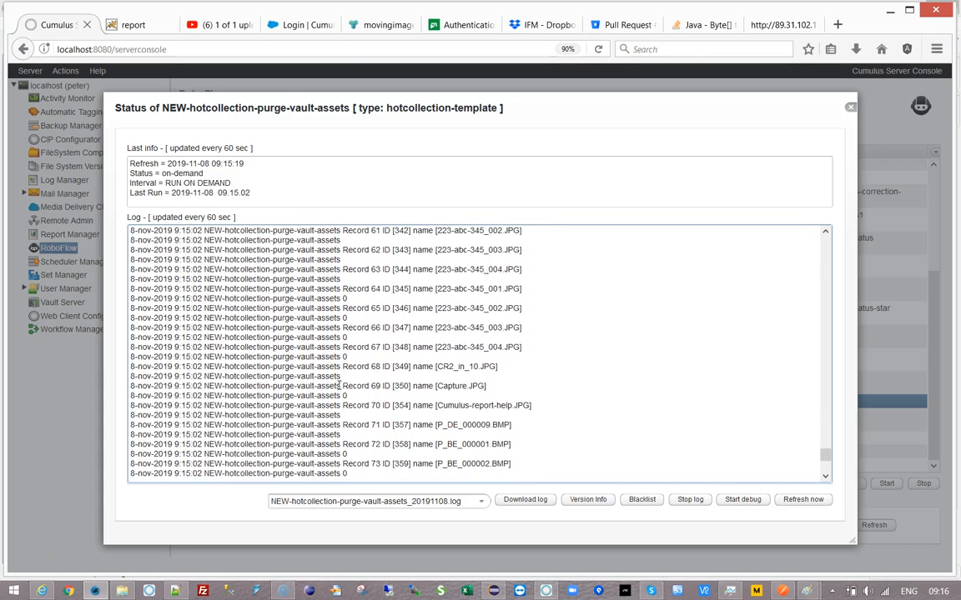
{"action": "scroll", "coordinate": [339, 384], "scroll_direction": "down", "scroll_amount": 1}
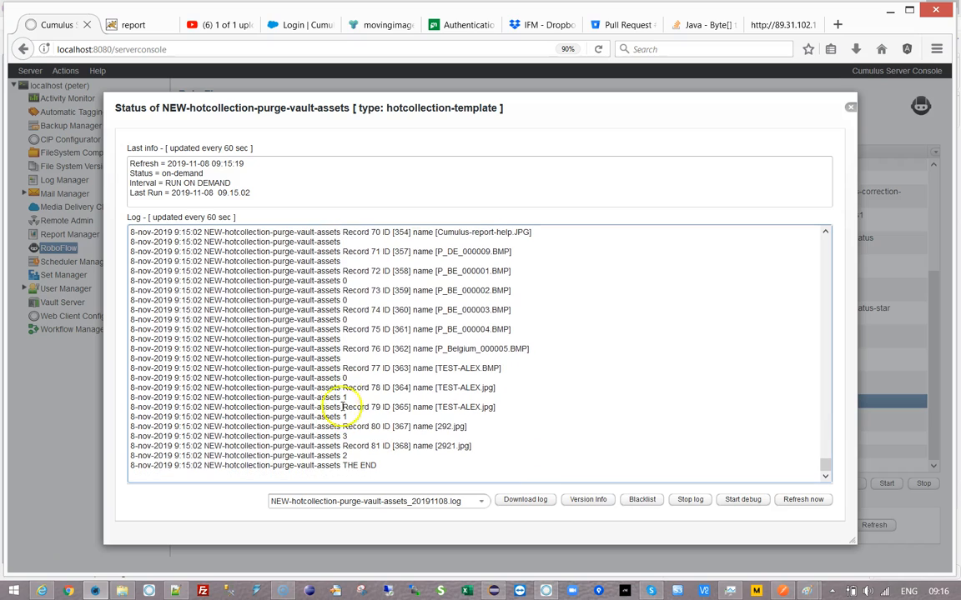
{"action": "left_click_drag", "start_coordinate": [355, 397], "coordinate": [343, 397]}
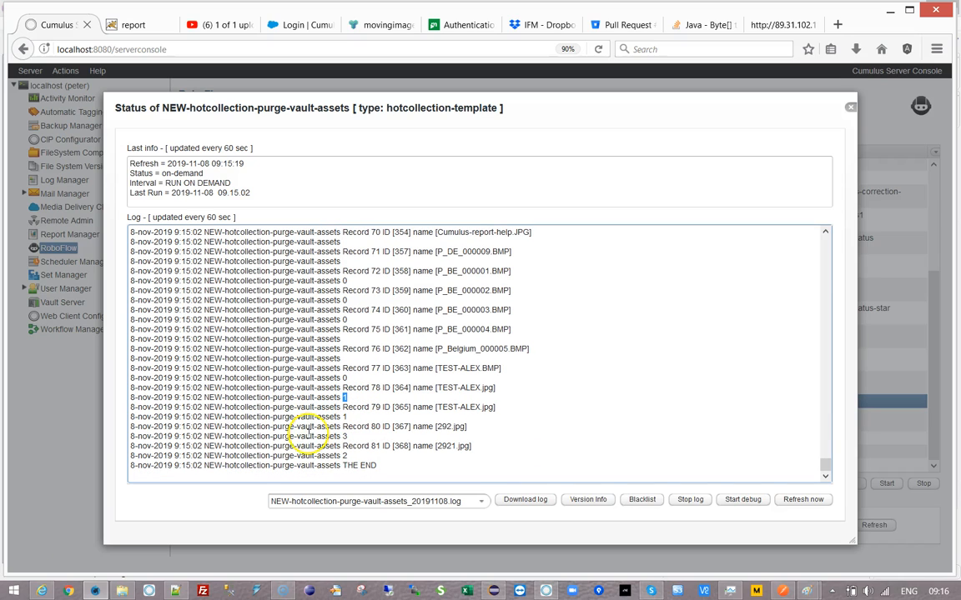
{"action": "left_click_drag", "start_coordinate": [348, 436], "coordinate": [342, 456]}
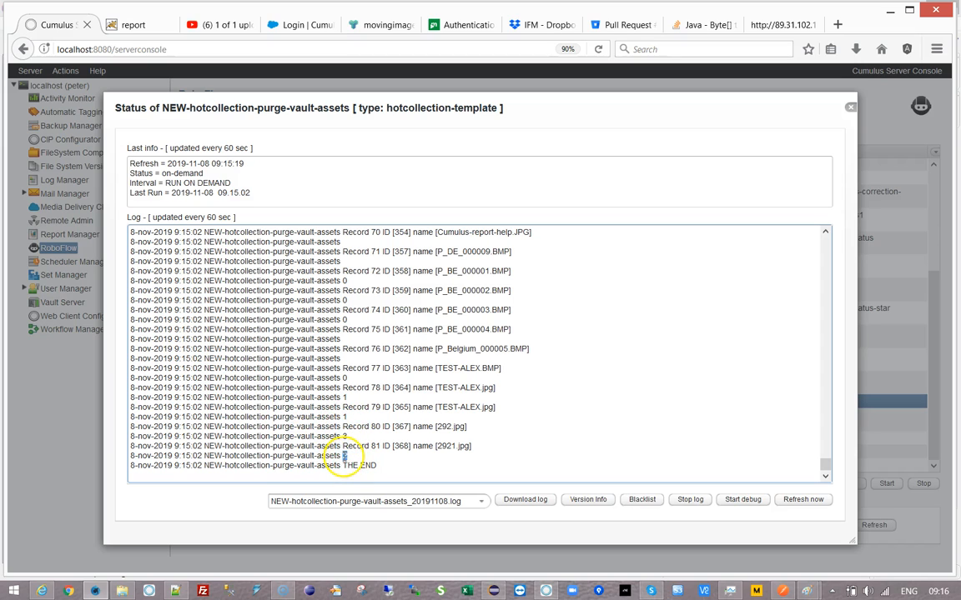
{"action": "left_click", "coordinate": [362, 447]}
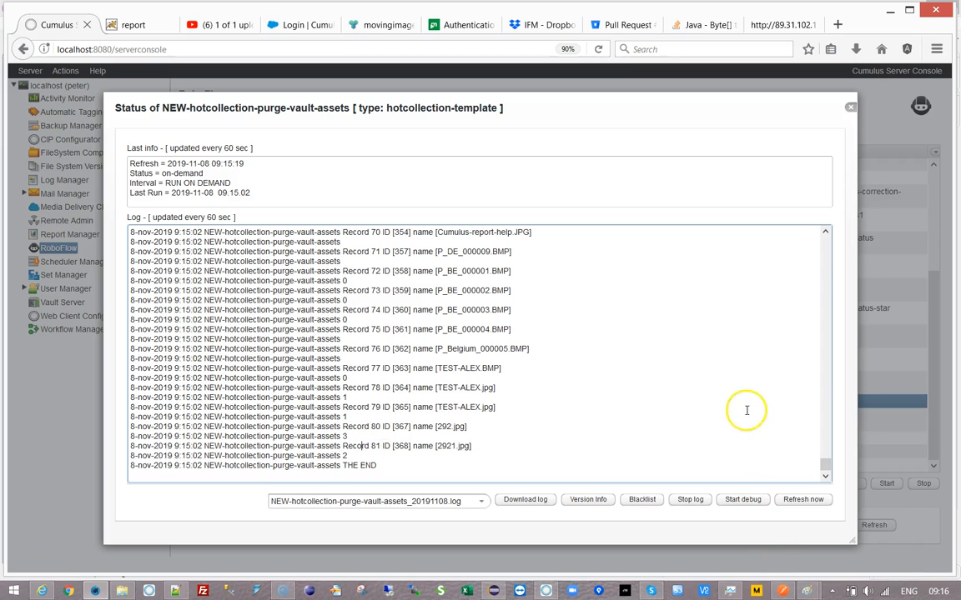
Switch to the Cumulus client and view the version histories of 292.jpg and 2921.jpg, closing each one
{"action": "left_click", "coordinate": [567, 592]}
{"action": "right_click", "coordinate": [780, 176]}
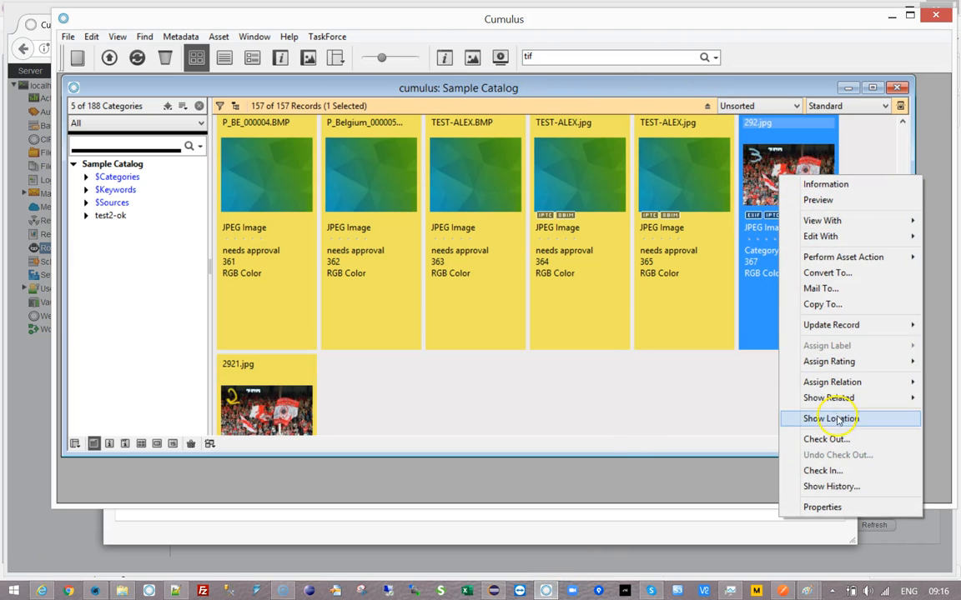
{"action": "left_click", "coordinate": [827, 487]}
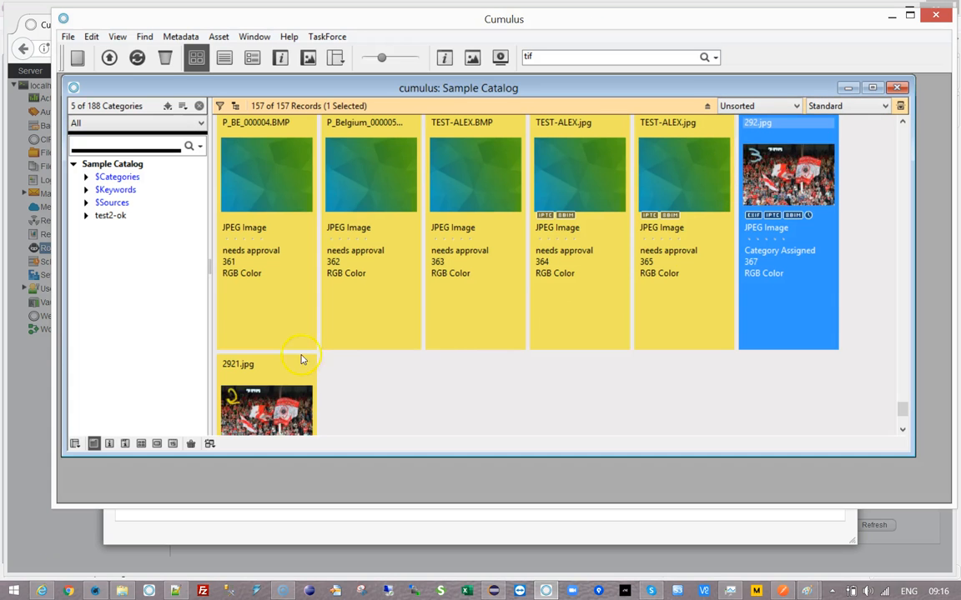
{"action": "right_click", "coordinate": [246, 405]}
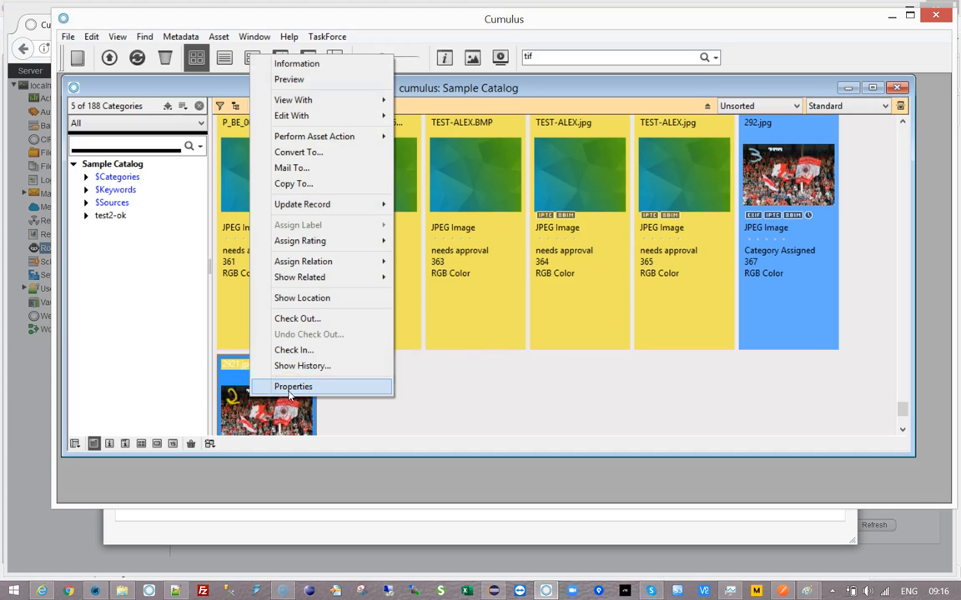
{"action": "left_click", "coordinate": [305, 326]}
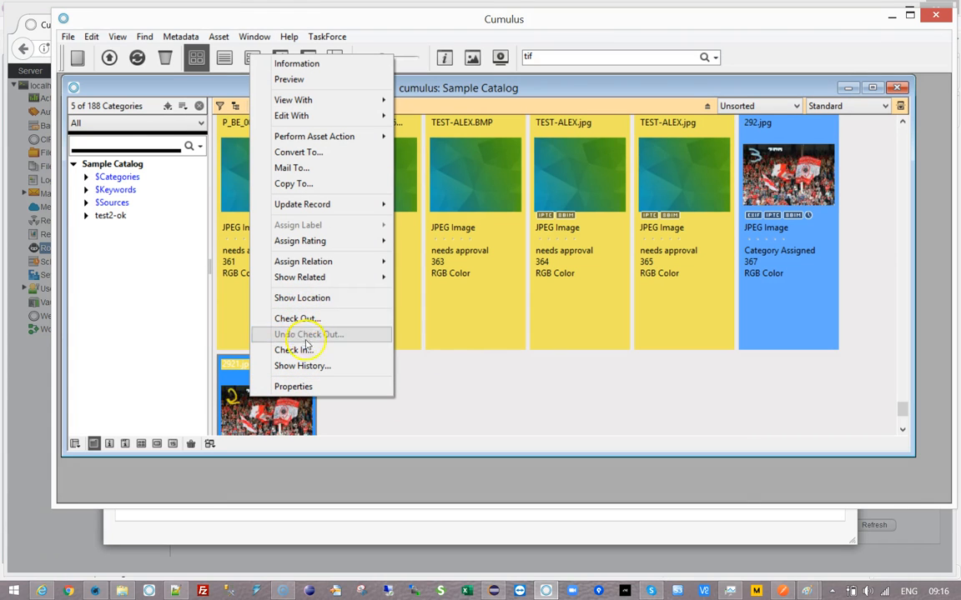
{"action": "left_click", "coordinate": [310, 366]}
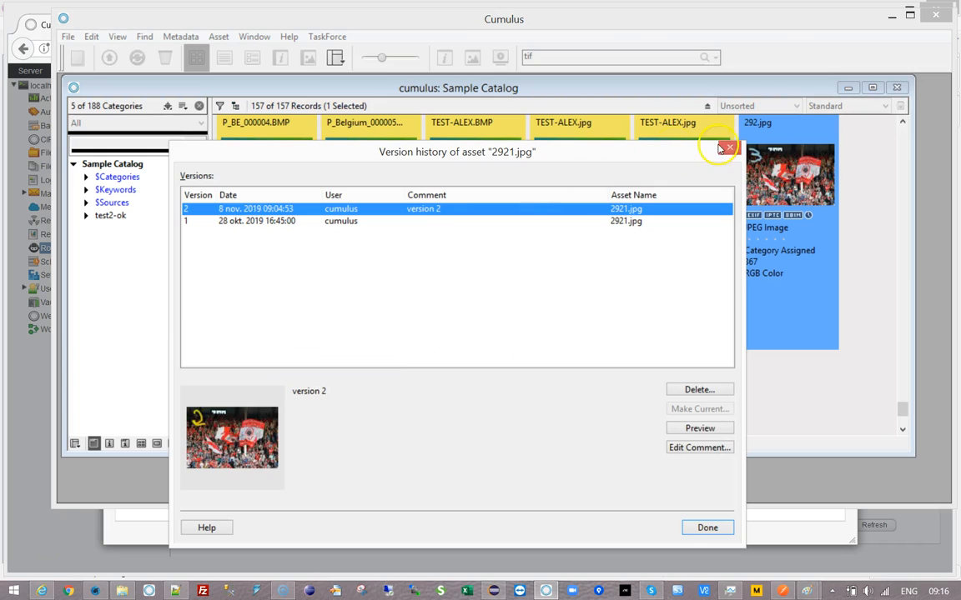
{"action": "left_click", "coordinate": [729, 147]}
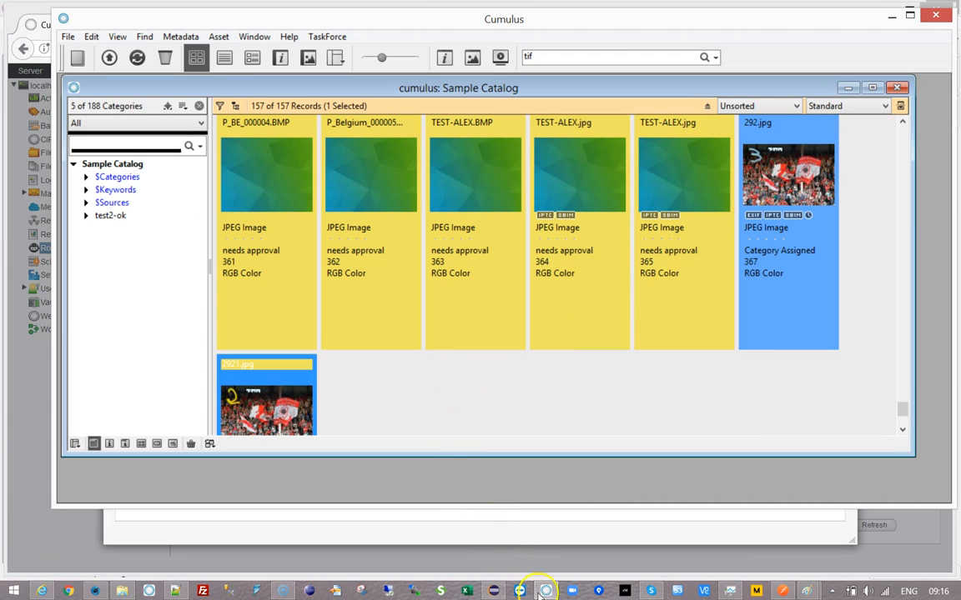
Return to the server console, recheck the final version counts in the log and close the workflow's status window
{"action": "left_click", "coordinate": [535, 543]}
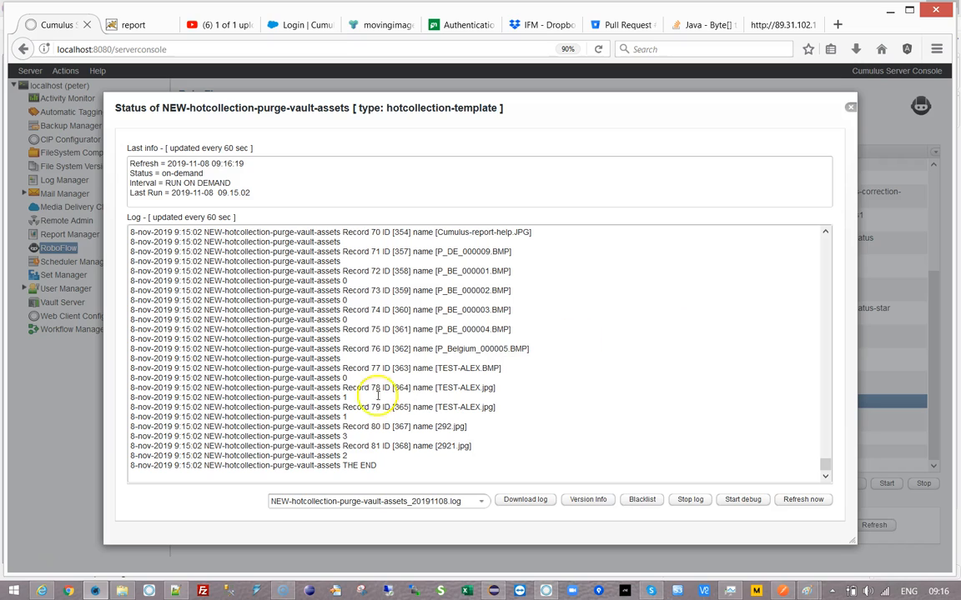
{"action": "left_click_drag", "start_coordinate": [329, 407], "coordinate": [346, 466]}
{"action": "left_click", "coordinate": [851, 107]}
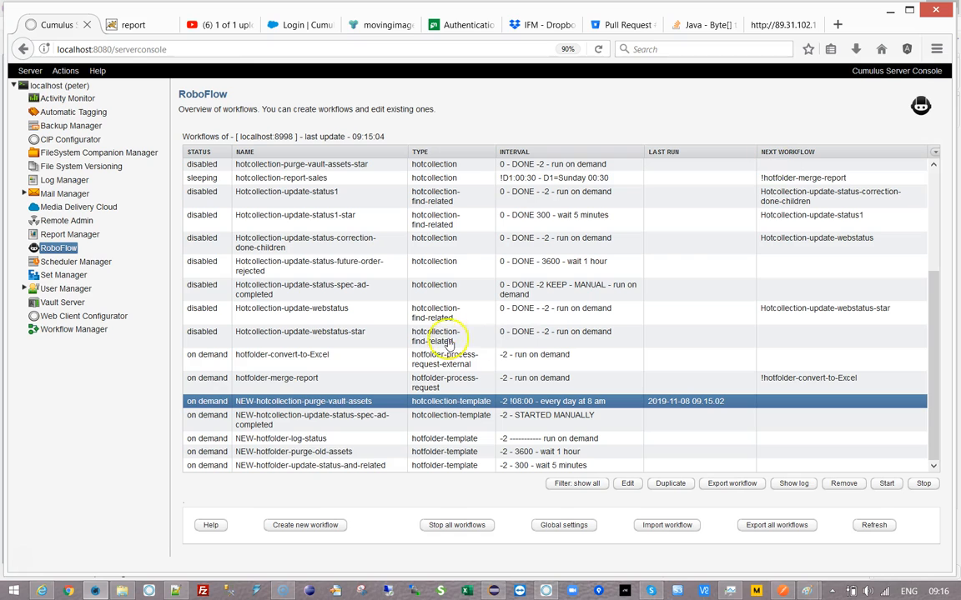
Open the settings of NEW-hotcollection-purge-vault-assets and review its parameters
{"action": "double_click", "coordinate": [308, 402]}
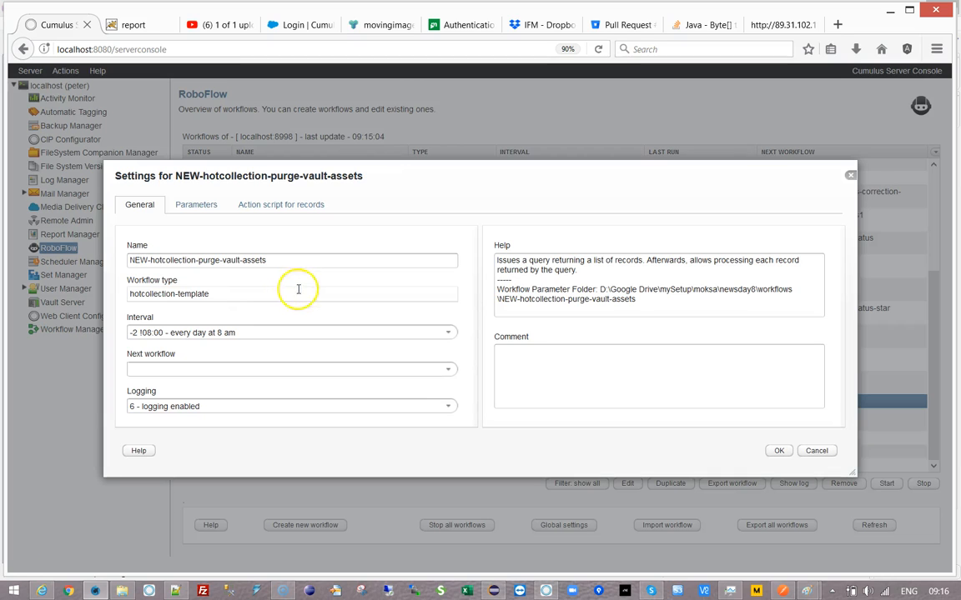
{"action": "left_click", "coordinate": [204, 210]}
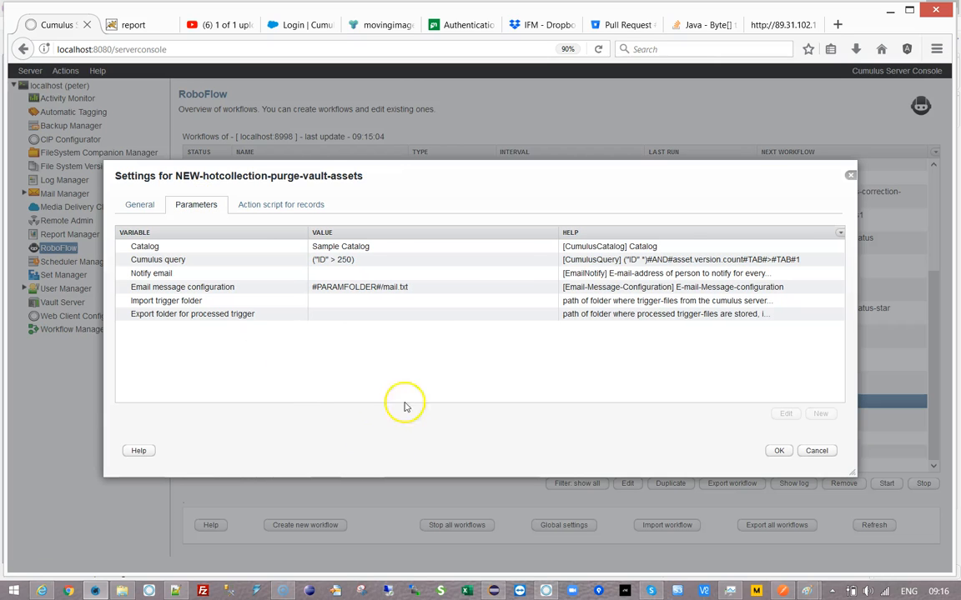
{"action": "left_click", "coordinate": [373, 248]}
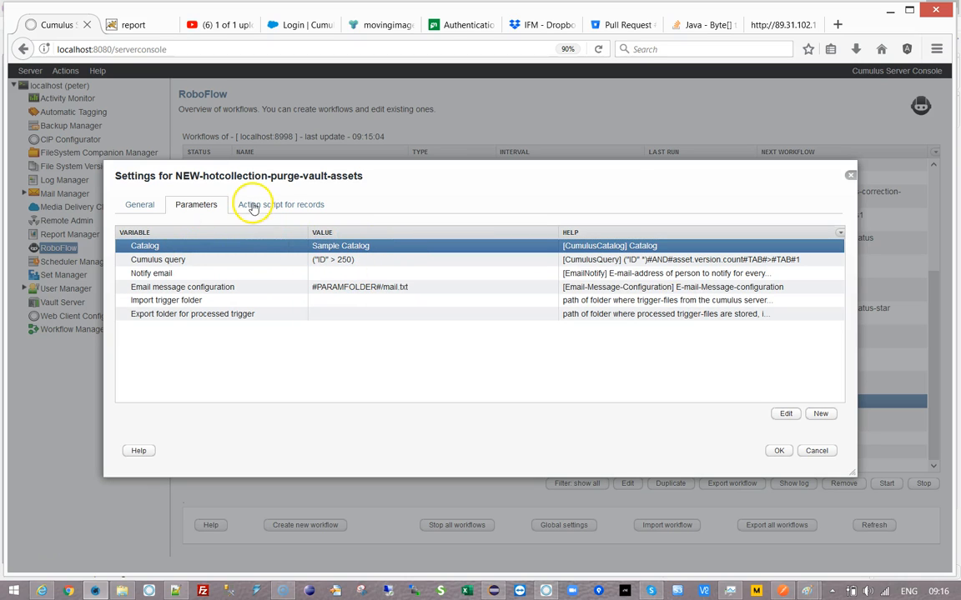
Inspect the asset.version.deleteold expression in the comment of the record script's store-text action, then cancel its dialog
{"action": "left_click", "coordinate": [292, 208]}
{"action": "double_click", "coordinate": [354, 245]}
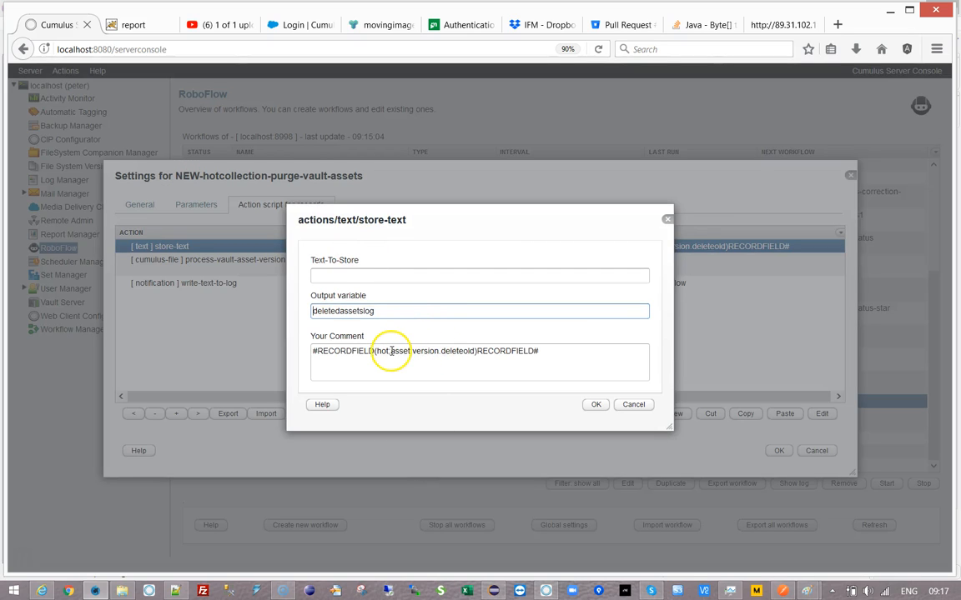
{"action": "left_click_drag", "start_coordinate": [392, 351], "coordinate": [439, 351]}
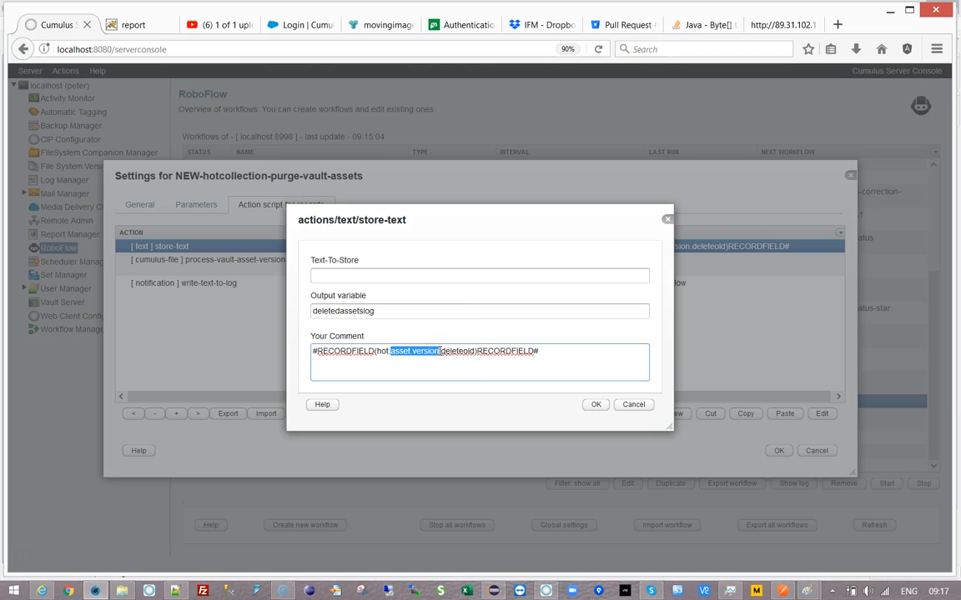
{"action": "left_click_drag", "start_coordinate": [459, 351], "coordinate": [438, 350]}
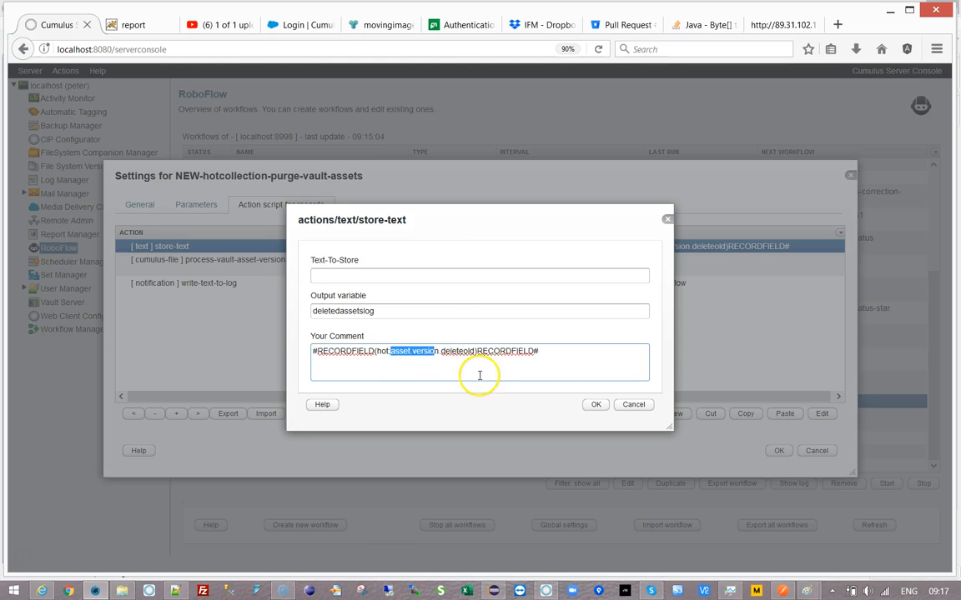
{"action": "double_click", "coordinate": [457, 351]}
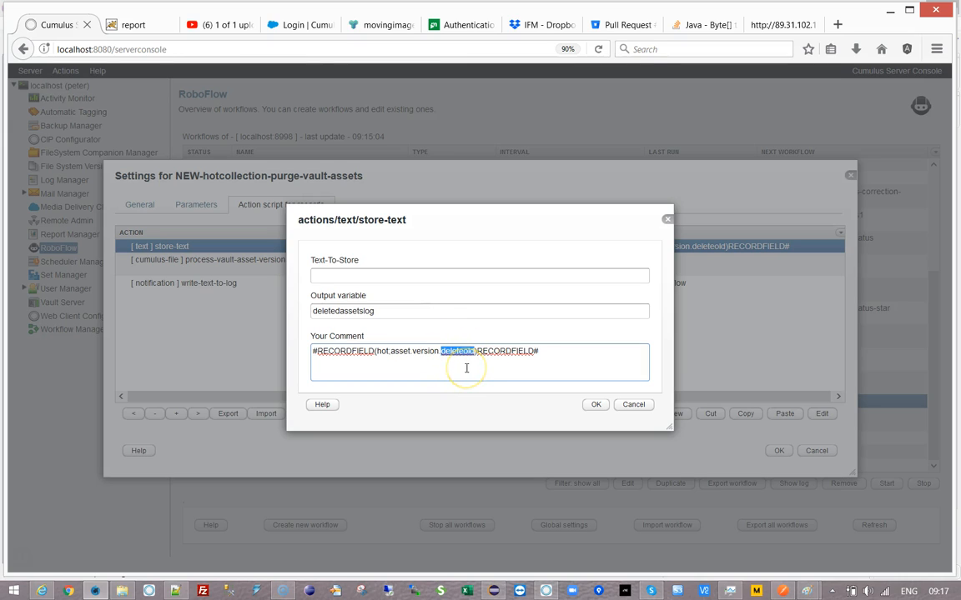
{"action": "left_click", "coordinate": [638, 407]}
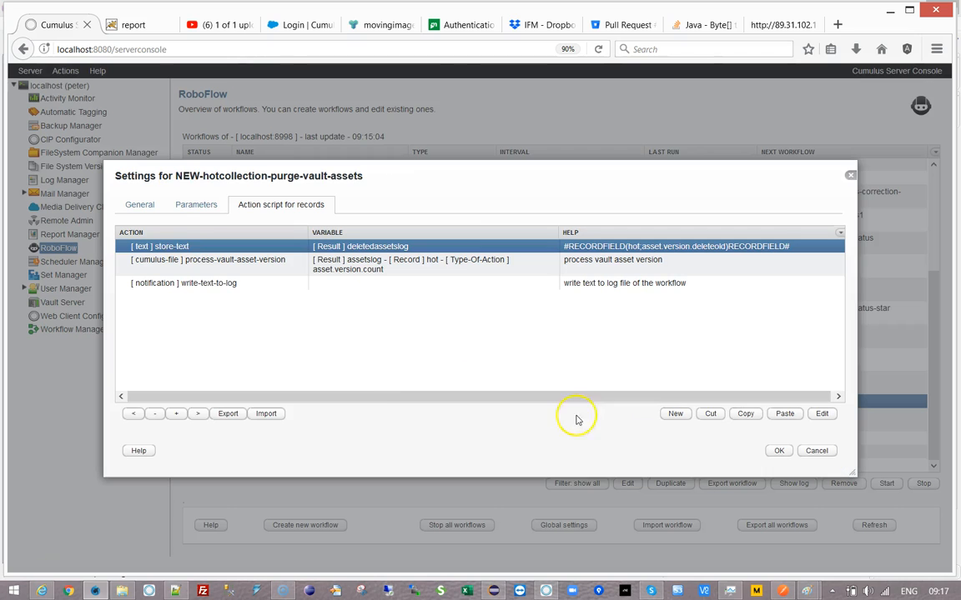
Append #AND#asset.version.count#TAB#>#TAB#1, copied from the parameter's comment, to the Cumulus query ("ID" > 250)
{"action": "left_click", "coordinate": [190, 203]}
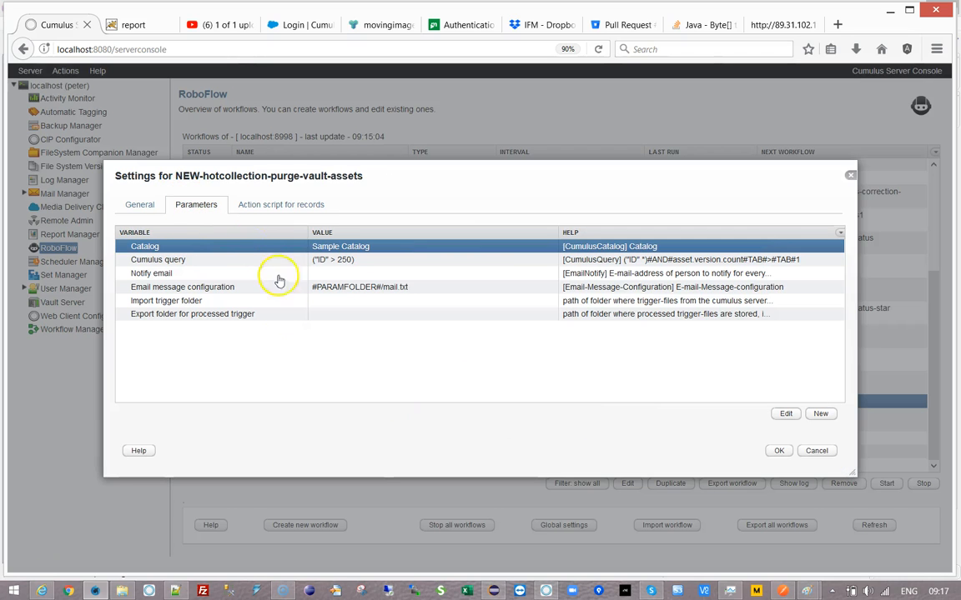
{"action": "double_click", "coordinate": [379, 260]}
{"action": "left_click", "coordinate": [397, 331]}
{"action": "left_click_drag", "start_coordinate": [396, 331], "coordinate": [583, 330]}
{"action": "key", "text": "ctrl+c"}
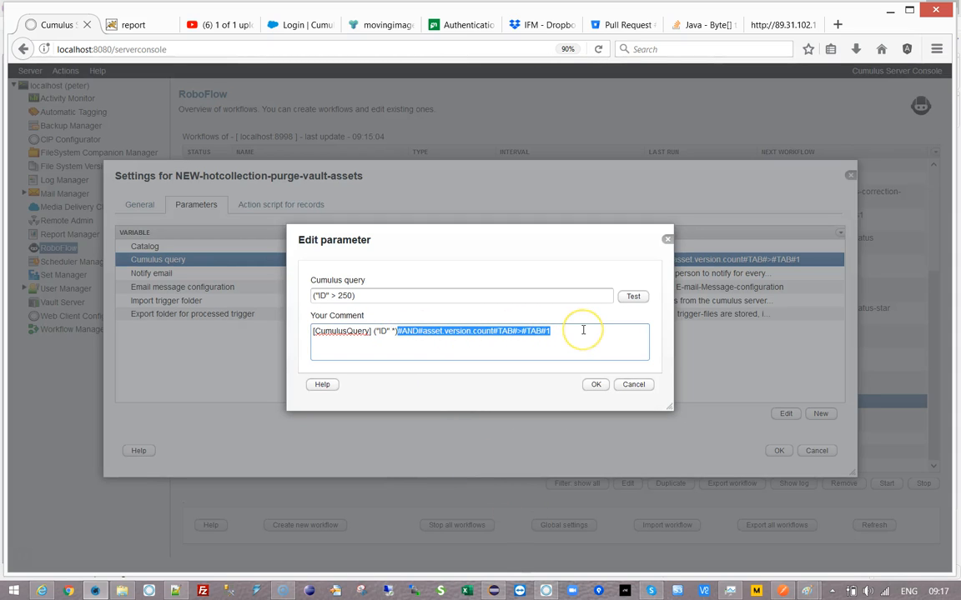
{"action": "left_click", "coordinate": [415, 298]}
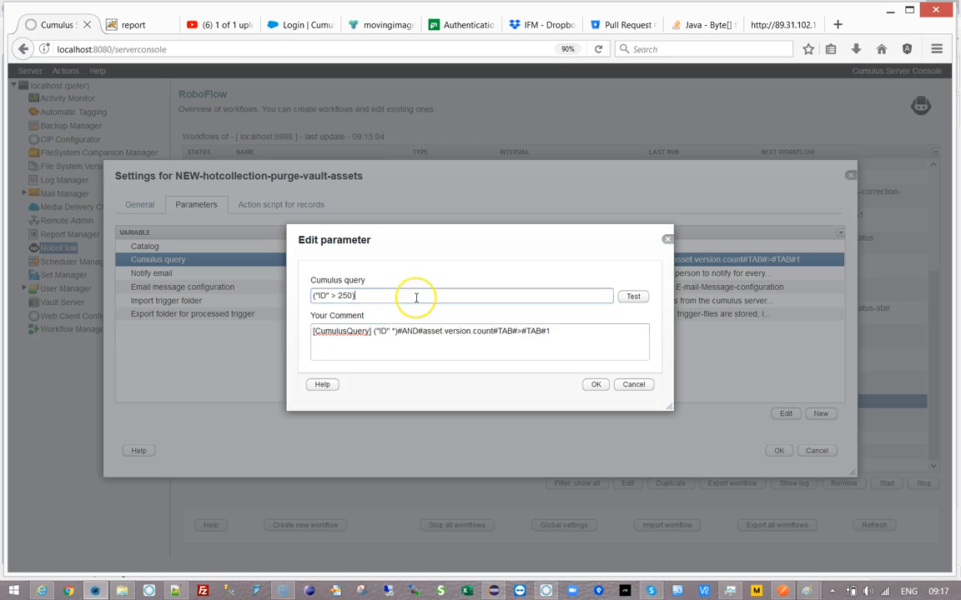
{"action": "key", "text": "ctrl+v"}
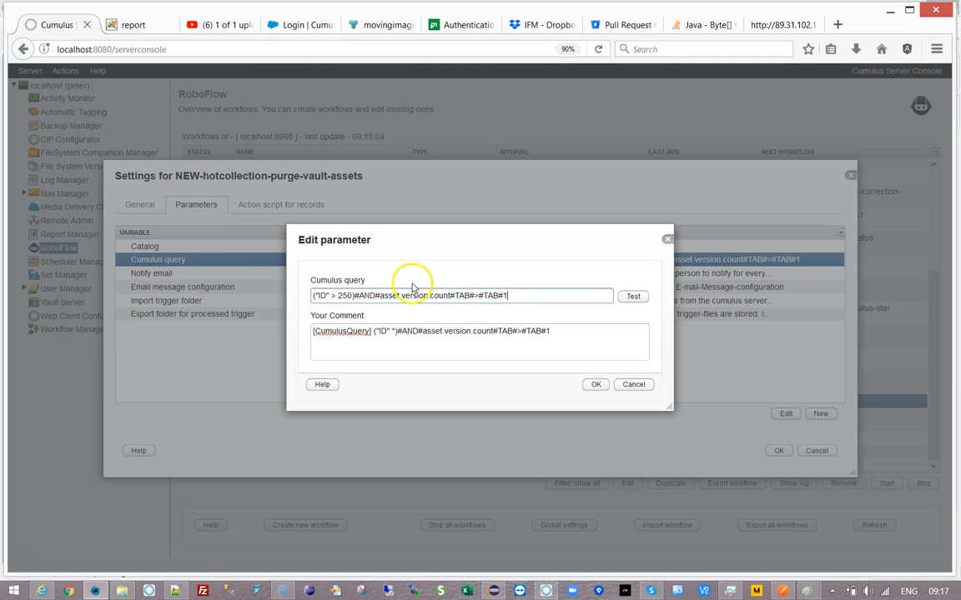
Examine the #AND# connector, the asset.version.count field and the #TAB#-separated condition in the extended Cumulus query
{"action": "left_click_drag", "start_coordinate": [380, 296], "coordinate": [451, 298]}
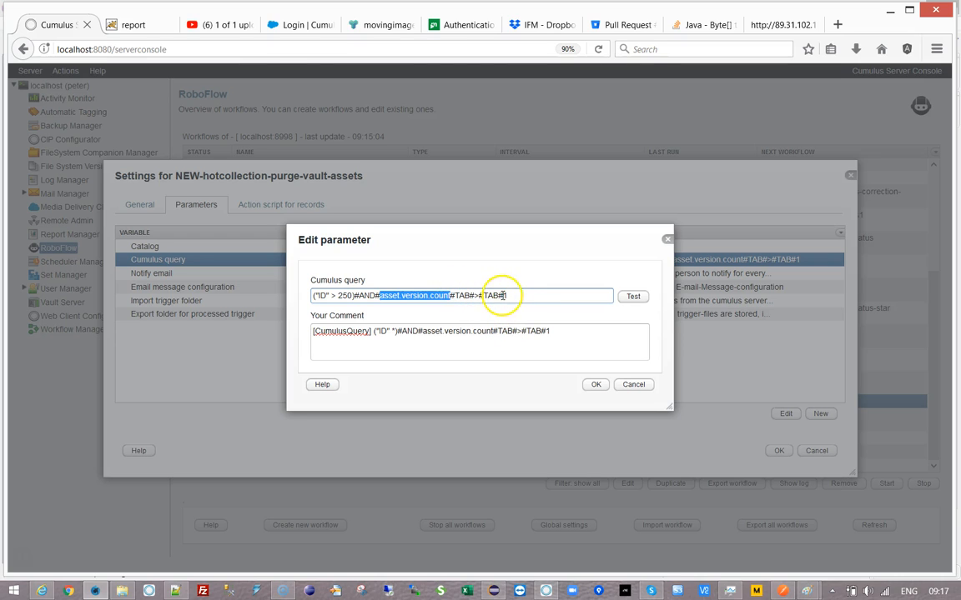
{"action": "left_click_drag", "start_coordinate": [354, 296], "coordinate": [509, 296]}
{"action": "left_click", "coordinate": [537, 294]}
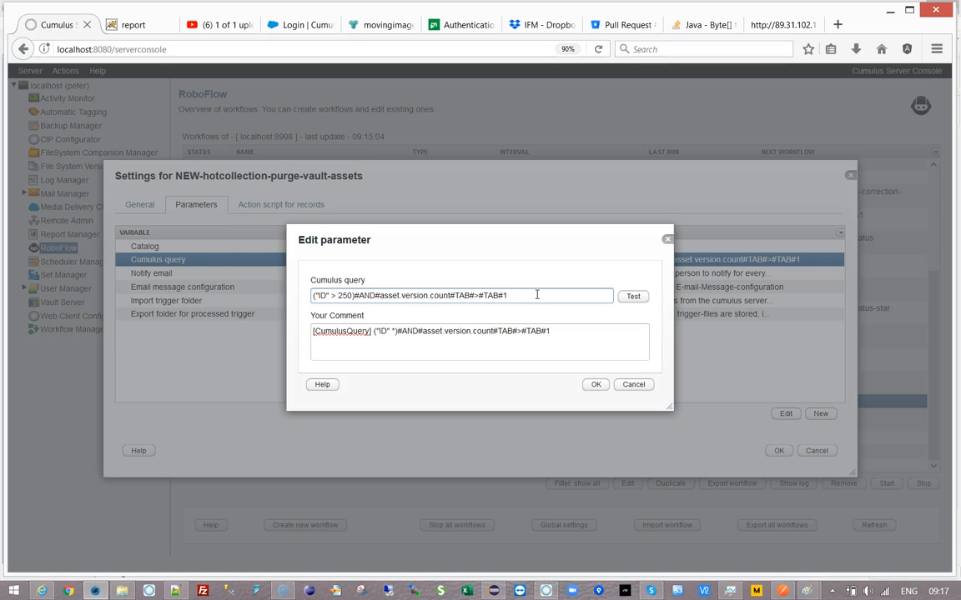
{"action": "left_click_drag", "start_coordinate": [357, 295], "coordinate": [376, 295]}
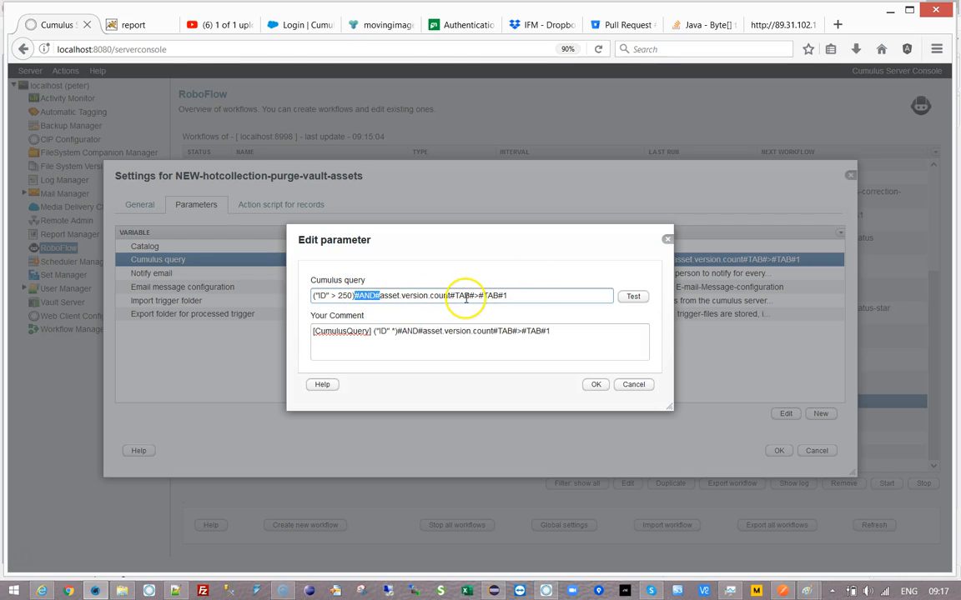
{"action": "left_click_drag", "start_coordinate": [451, 296], "coordinate": [522, 296]}
{"action": "left_click", "coordinate": [530, 299]}
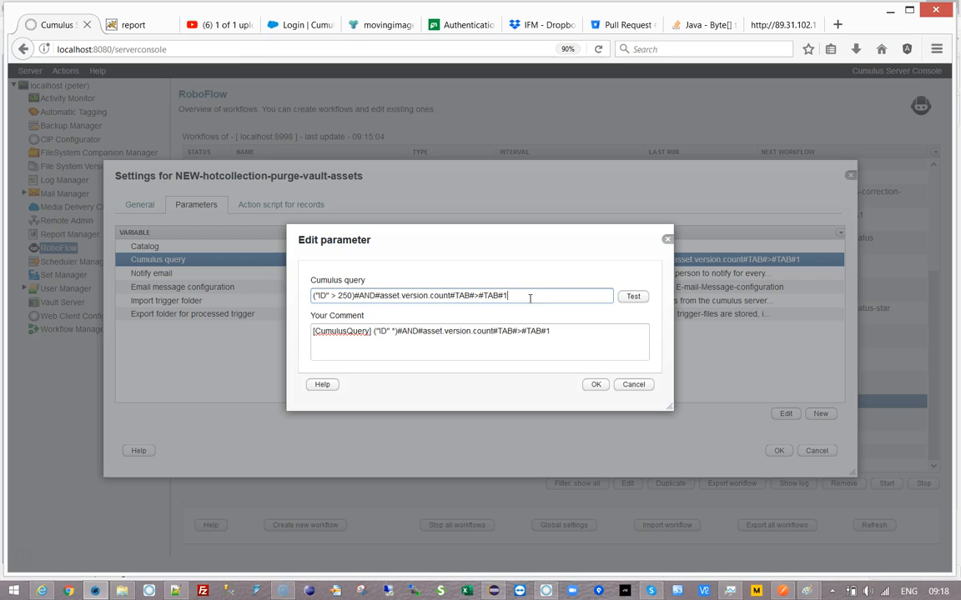
Review the asset.version.count condition, then accept the extended Cumulus query and save the workflow settings
{"action": "left_click_drag", "start_coordinate": [380, 298], "coordinate": [451, 295]}
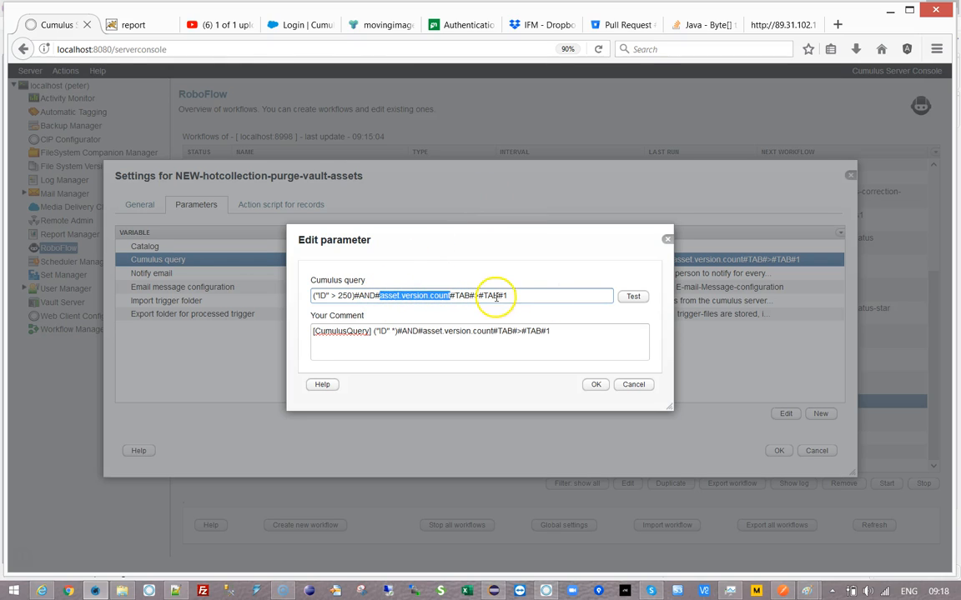
{"action": "left_click", "coordinate": [451, 296]}
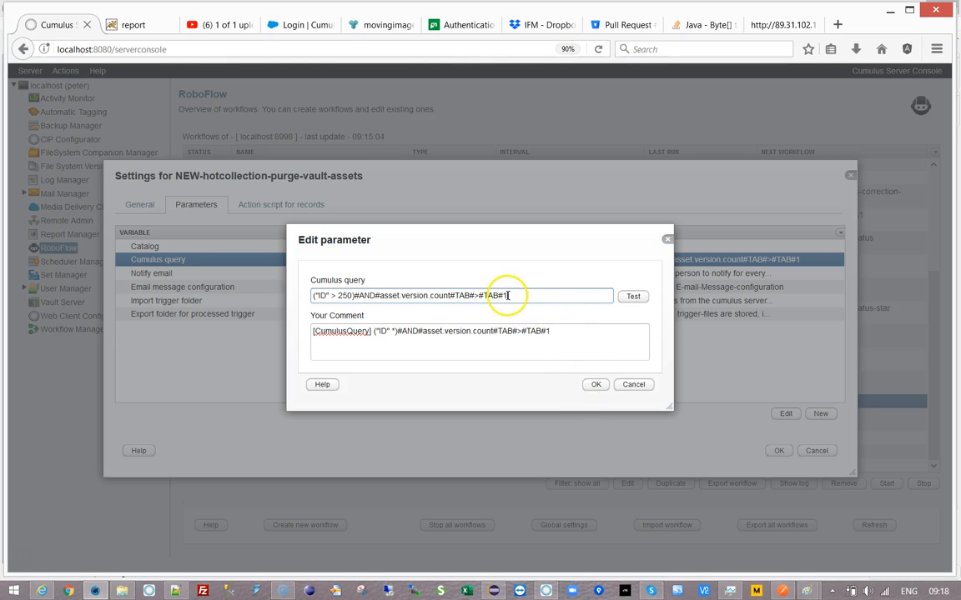
{"action": "left_click", "coordinate": [473, 295]}
{"action": "left_click", "coordinate": [595, 384]}
{"action": "left_click", "coordinate": [780, 451]}
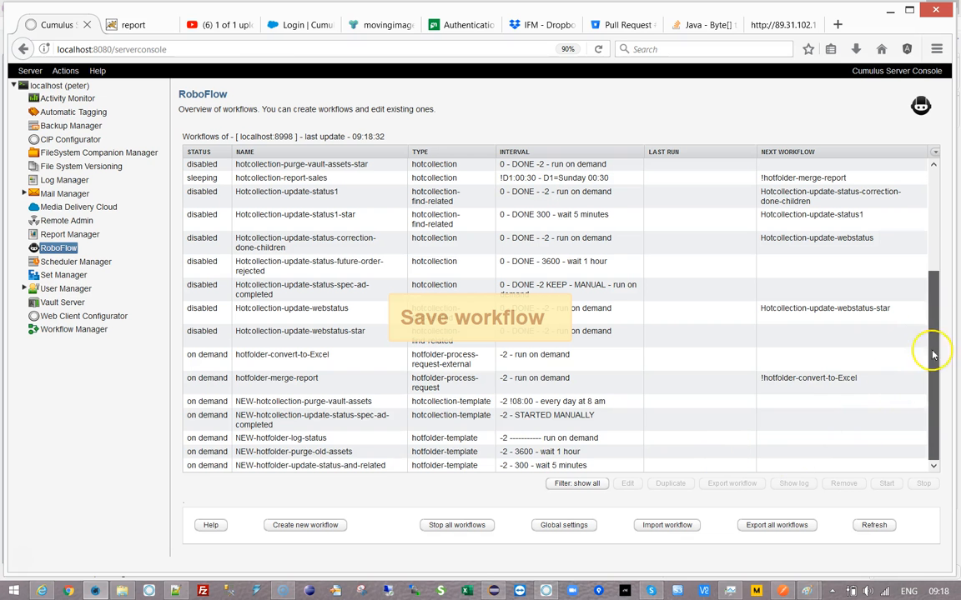
Start the NEW-hotcollection-purge-vault-assets workflow with its extended Cumulus query
{"action": "left_click", "coordinate": [285, 451]}
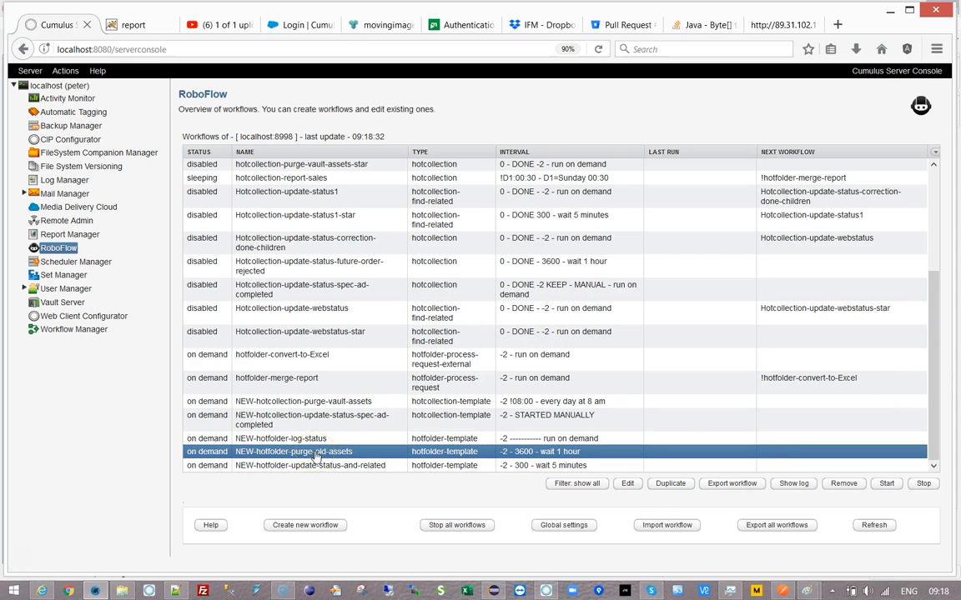
{"action": "left_click", "coordinate": [304, 402]}
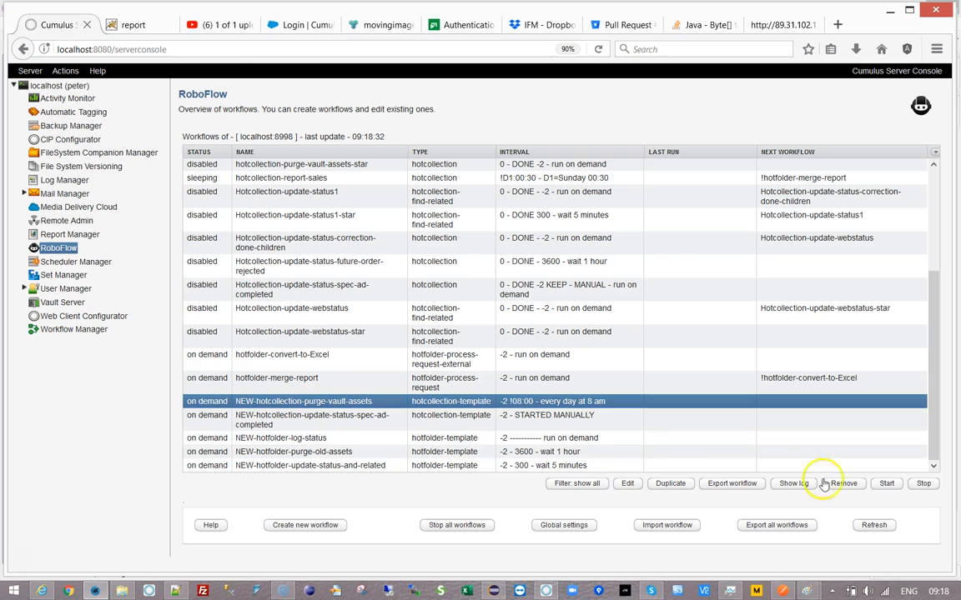
{"action": "left_click", "coordinate": [793, 483]}
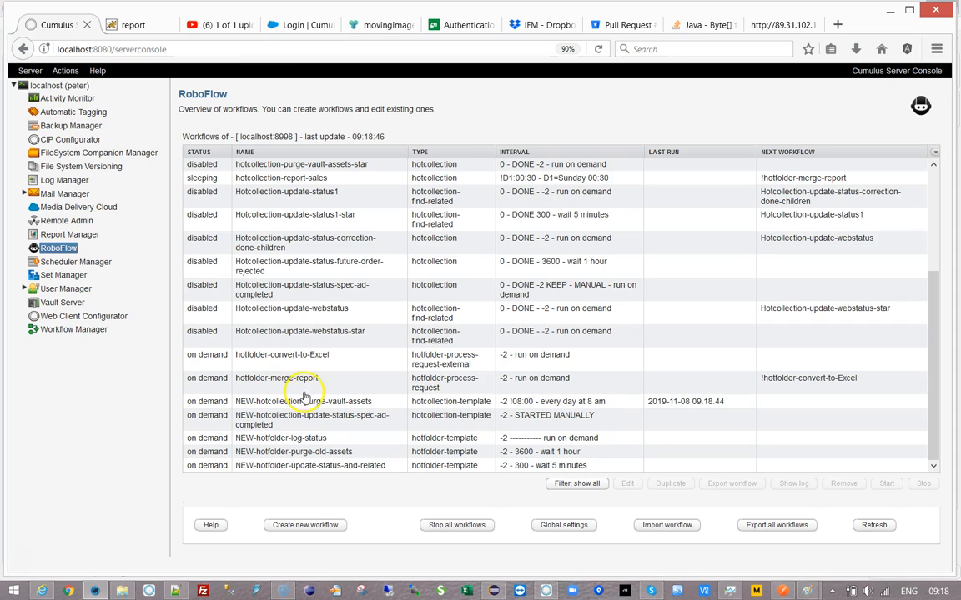
Open the log of NEW-hotcollection-purge-vault-assets and examine the entries for records skipped by the additional query
{"action": "left_click", "coordinate": [294, 401]}
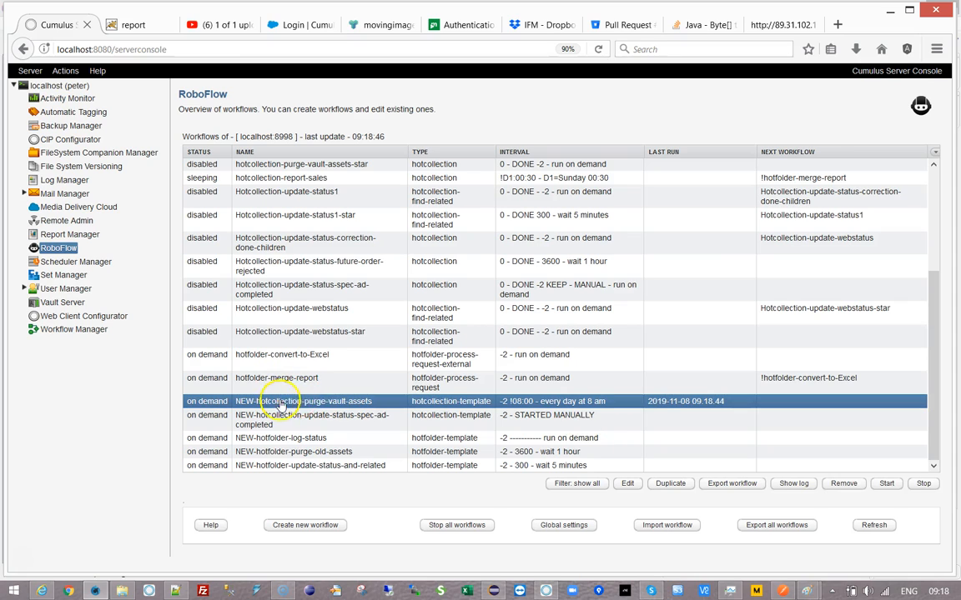
{"action": "left_click", "coordinate": [792, 487]}
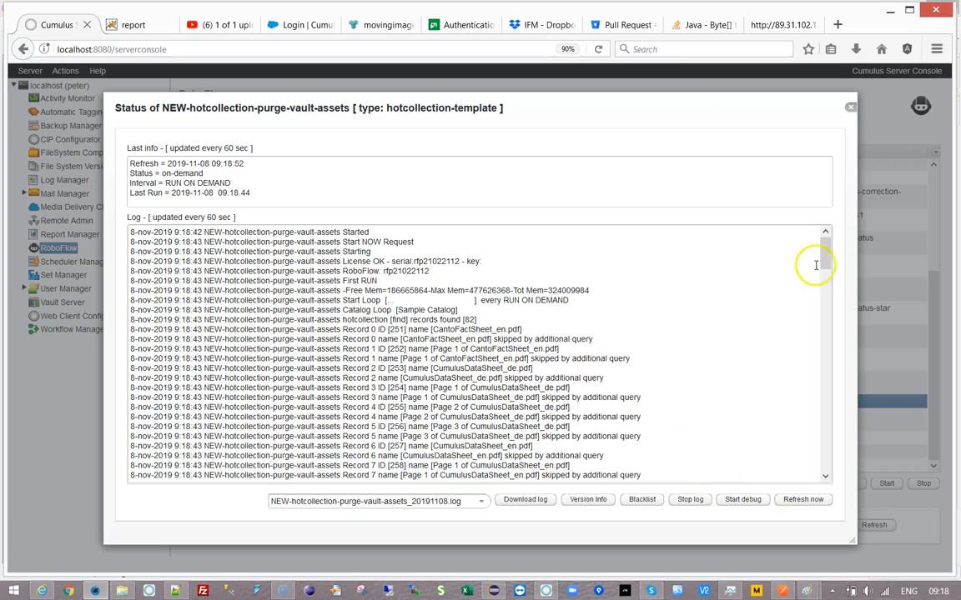
{"action": "left_click_drag", "start_coordinate": [824, 262], "coordinate": [850, 480]}
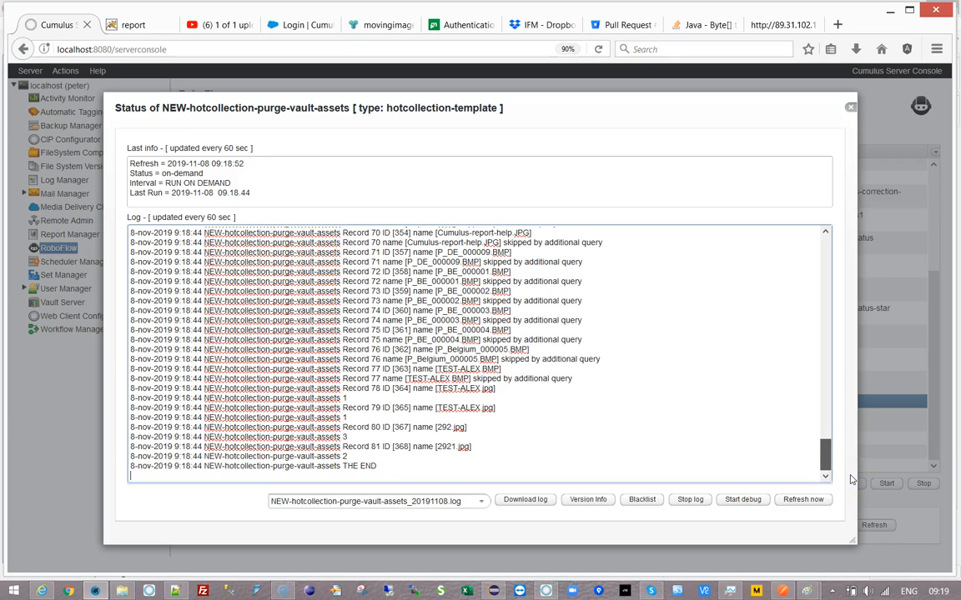
{"action": "left_click_drag", "start_coordinate": [851, 479], "coordinate": [851, 400]}
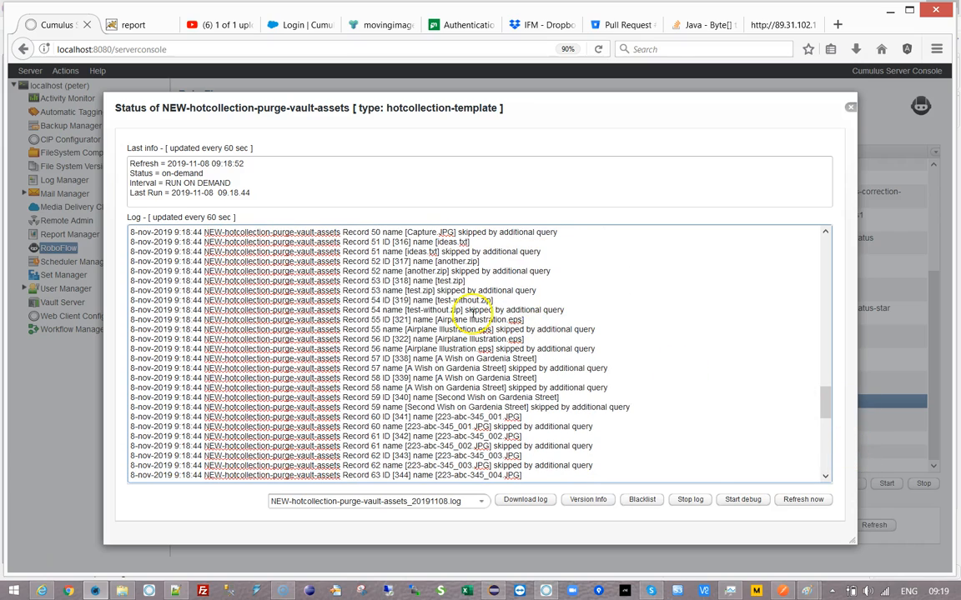
{"action": "left_click_drag", "start_coordinate": [464, 310], "coordinate": [566, 310]}
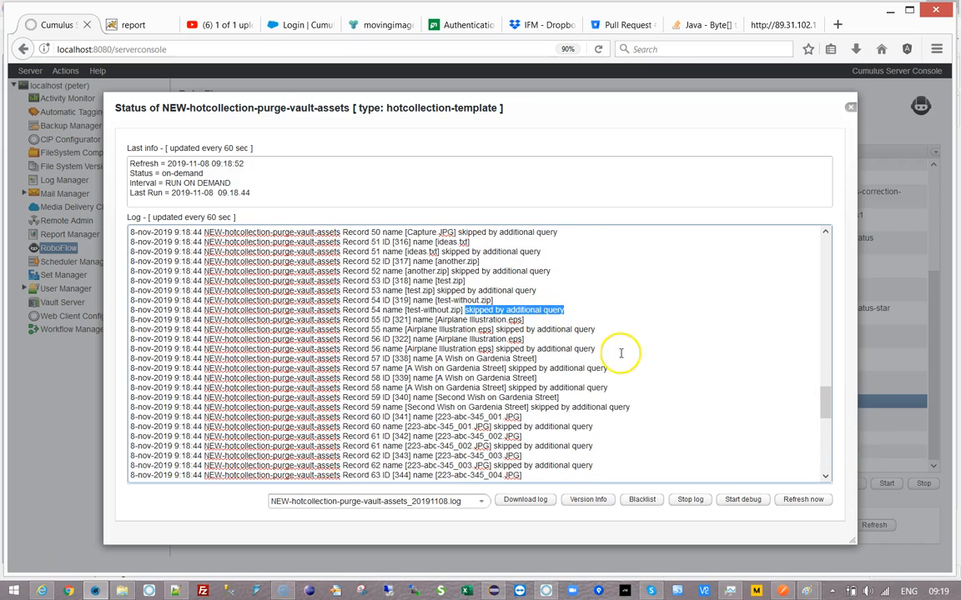
{"action": "scroll", "coordinate": [620, 350], "scroll_direction": "down", "scroll_amount": 6}
{"action": "scroll", "coordinate": [612, 367], "scroll_direction": "down", "scroll_amount": 2}
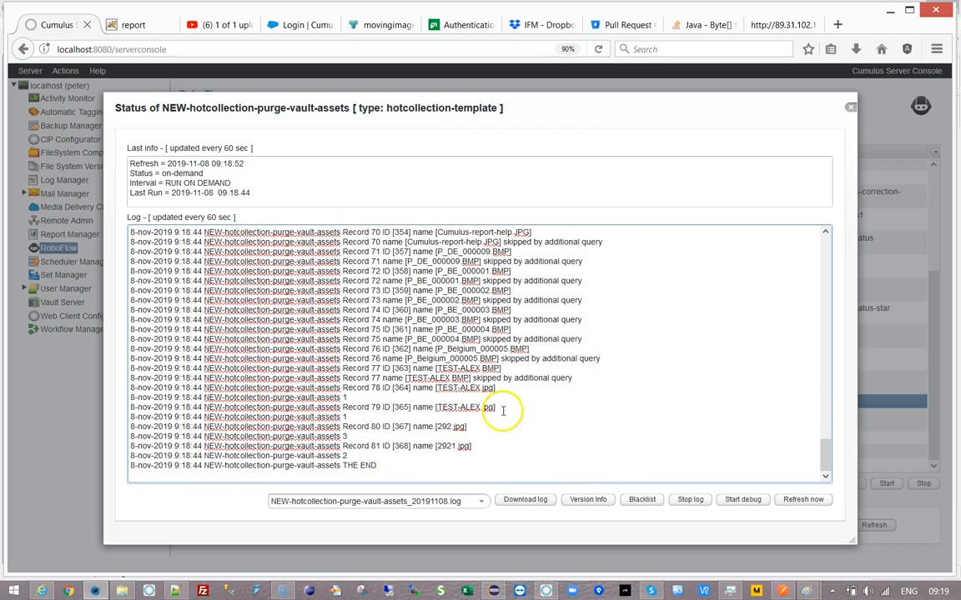
Check the version counts logged for the last records that were not skipped, then close the log
{"action": "double_click", "coordinate": [343, 416]}
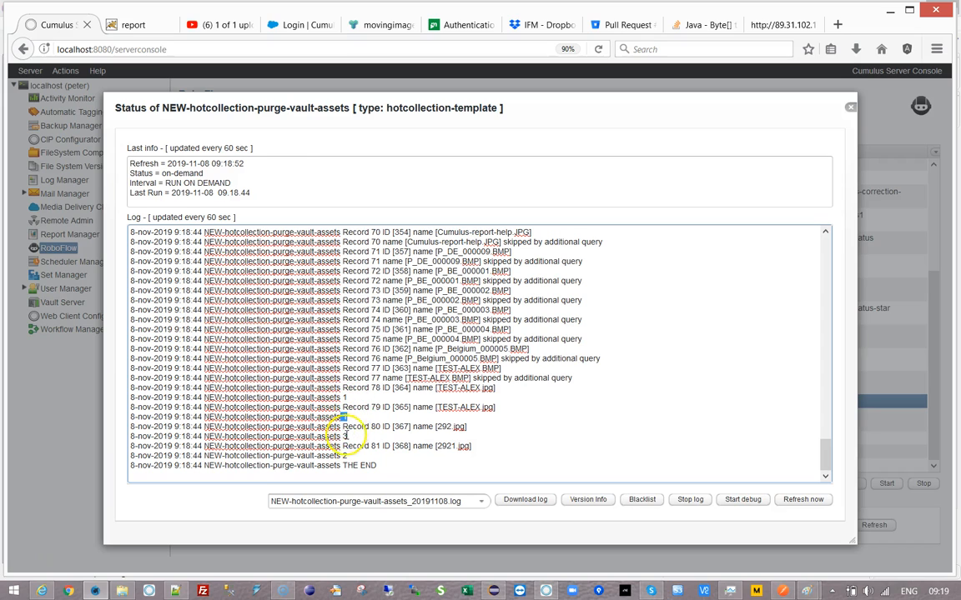
{"action": "double_click", "coordinate": [343, 456]}
{"action": "left_click", "coordinate": [362, 447]}
{"action": "left_click", "coordinate": [849, 106]}
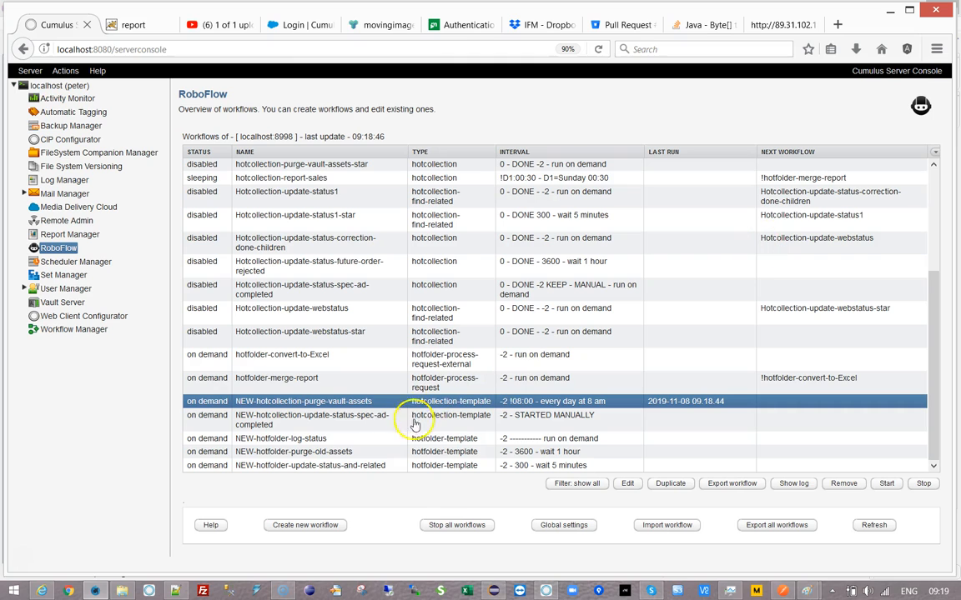
Set the Type-Of-Action of the record script's process-vault-asset-version action to store-all-asset-versions-info and save the workflow
{"action": "double_click", "coordinate": [368, 406]}
{"action": "left_click", "coordinate": [248, 203]}
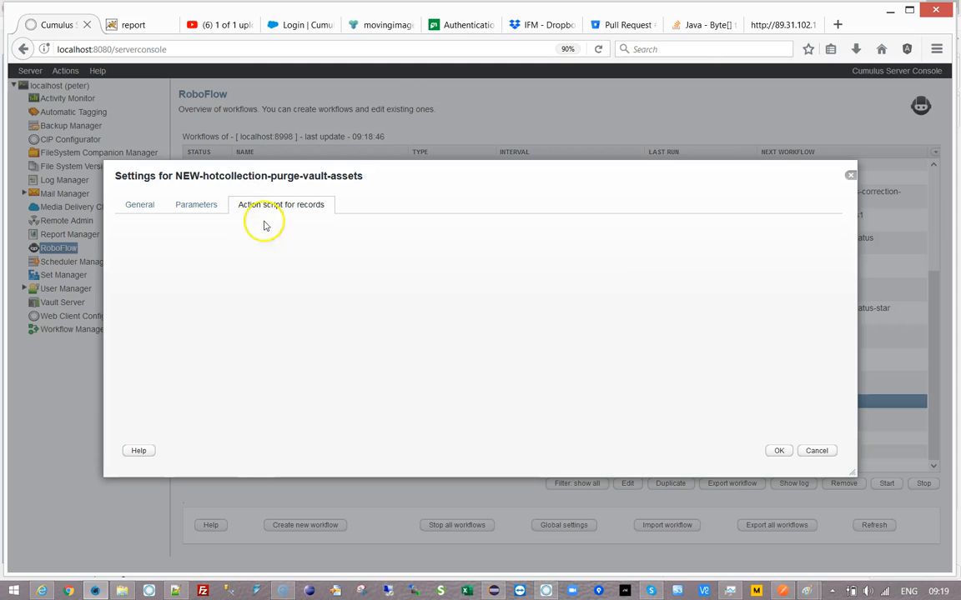
{"action": "double_click", "coordinate": [207, 263]}
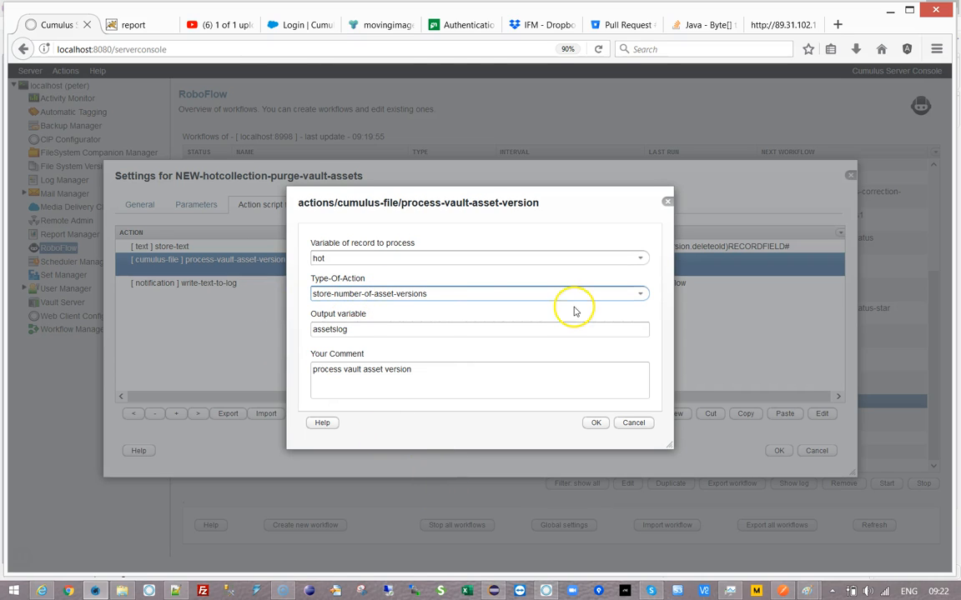
{"action": "left_click", "coordinate": [639, 295]}
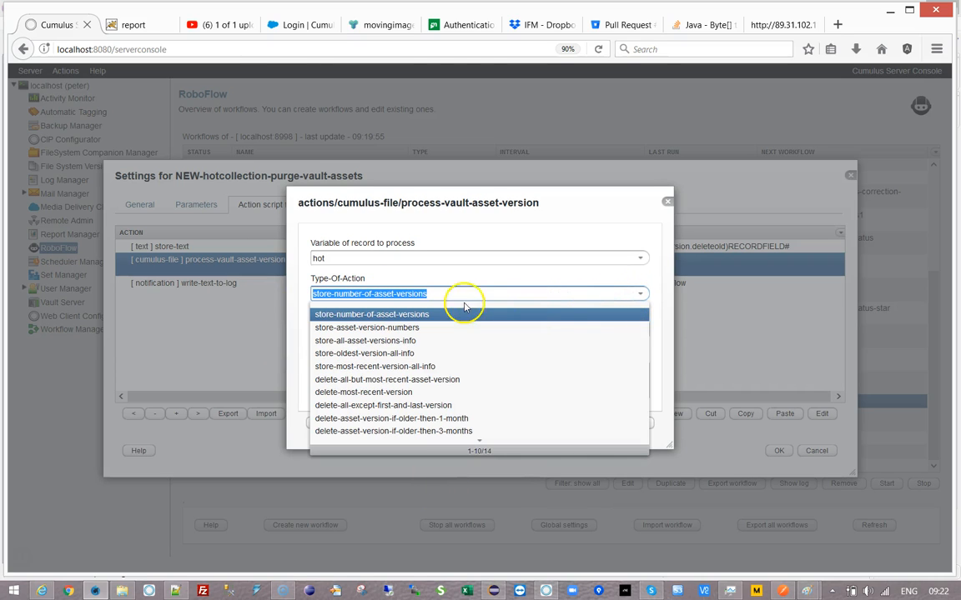
{"action": "left_click", "coordinate": [372, 340]}
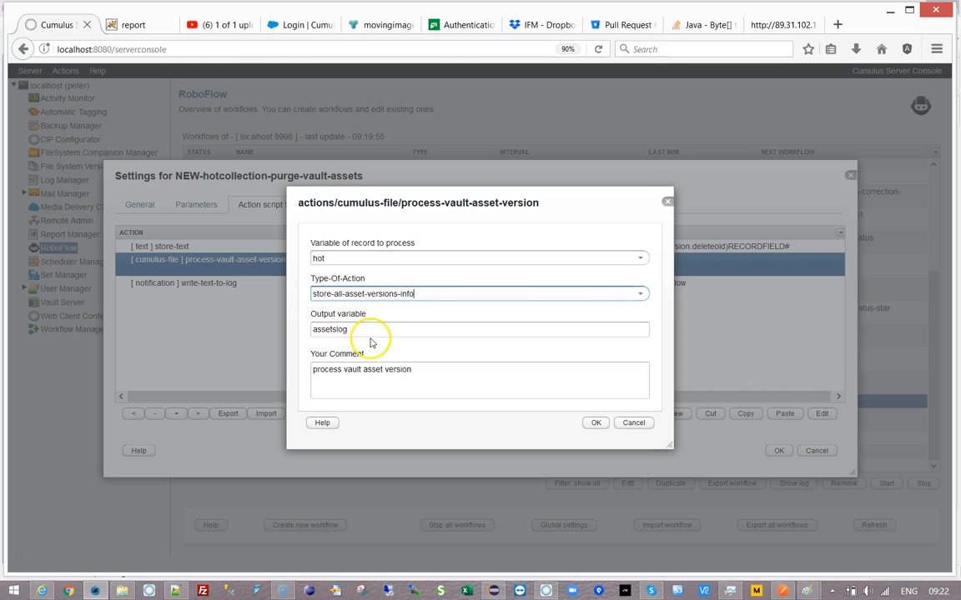
{"action": "left_click", "coordinate": [594, 422]}
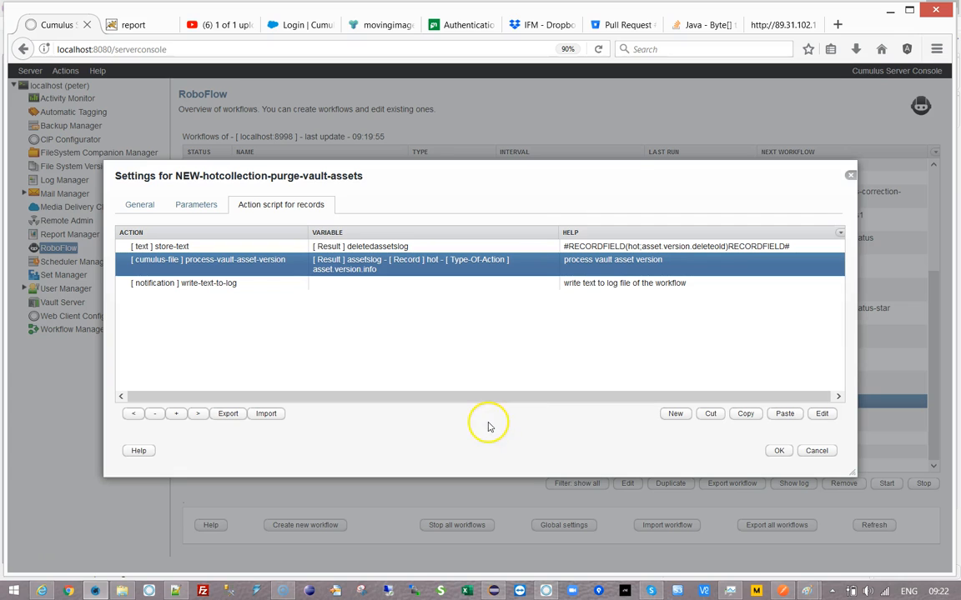
{"action": "left_click", "coordinate": [779, 451]}
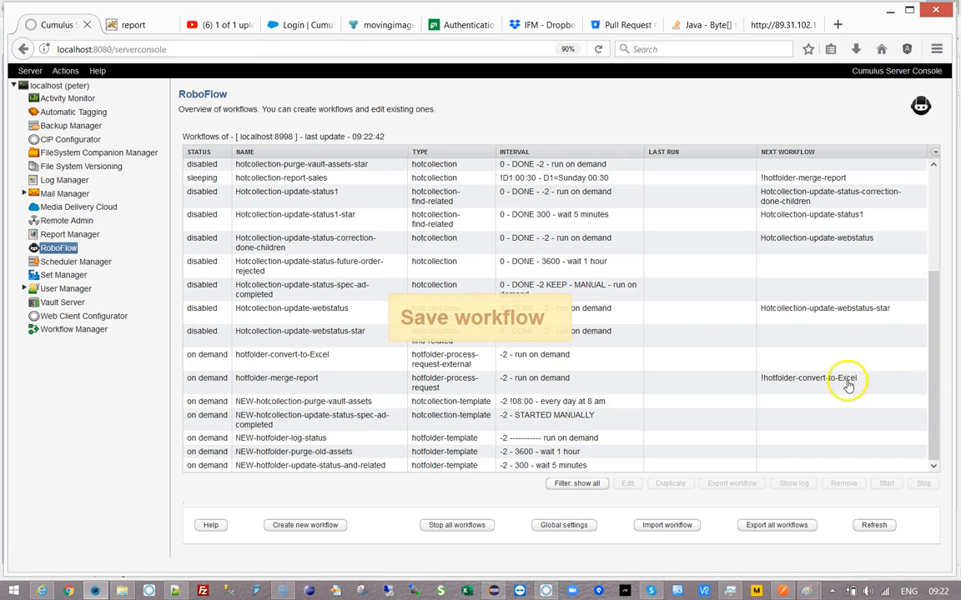
Run NEW-hotcollection-purge-vault-assets again to log the info of all asset versions
{"action": "left_click", "coordinate": [283, 440]}
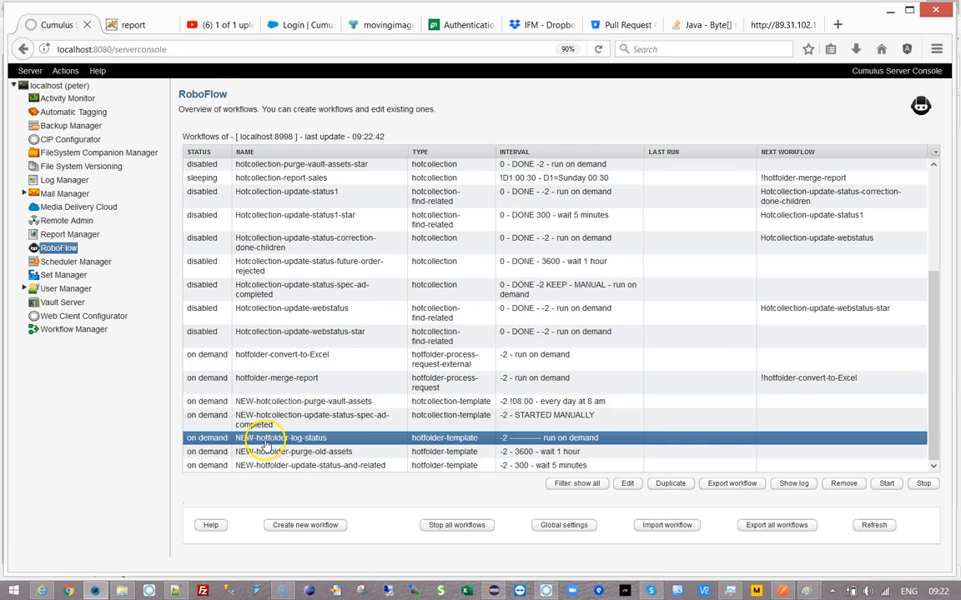
{"action": "left_click", "coordinate": [237, 402]}
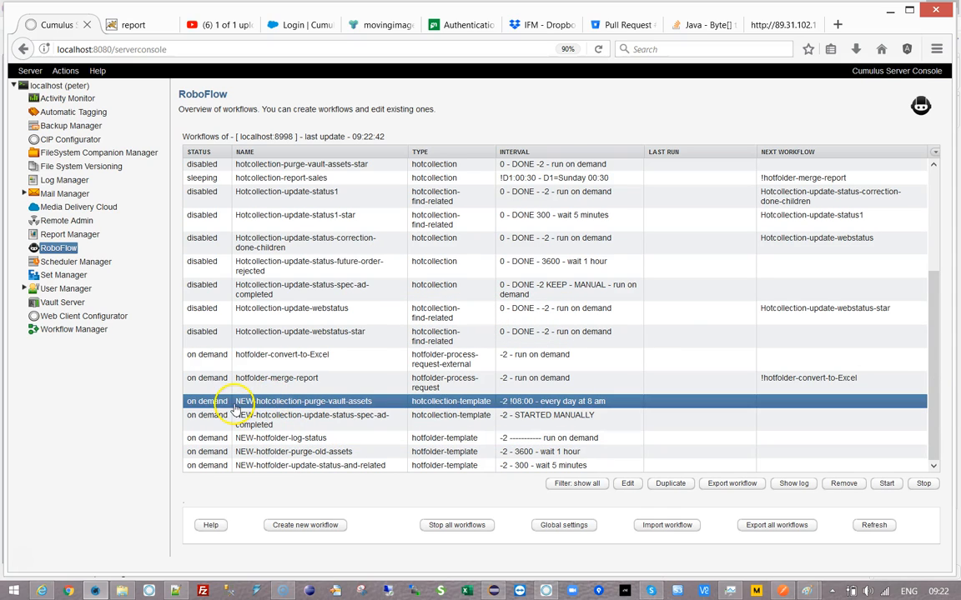
{"action": "left_click", "coordinate": [886, 486]}
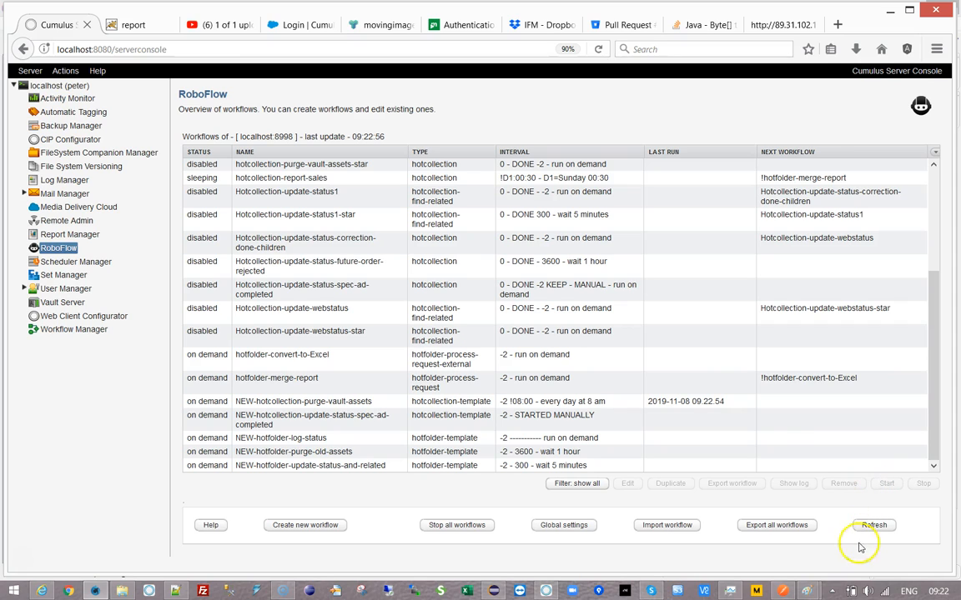
Examine the version dates, users and comments at the end of the workflow's new log, then close it
{"action": "left_click", "coordinate": [355, 402]}
{"action": "left_click", "coordinate": [793, 484]}
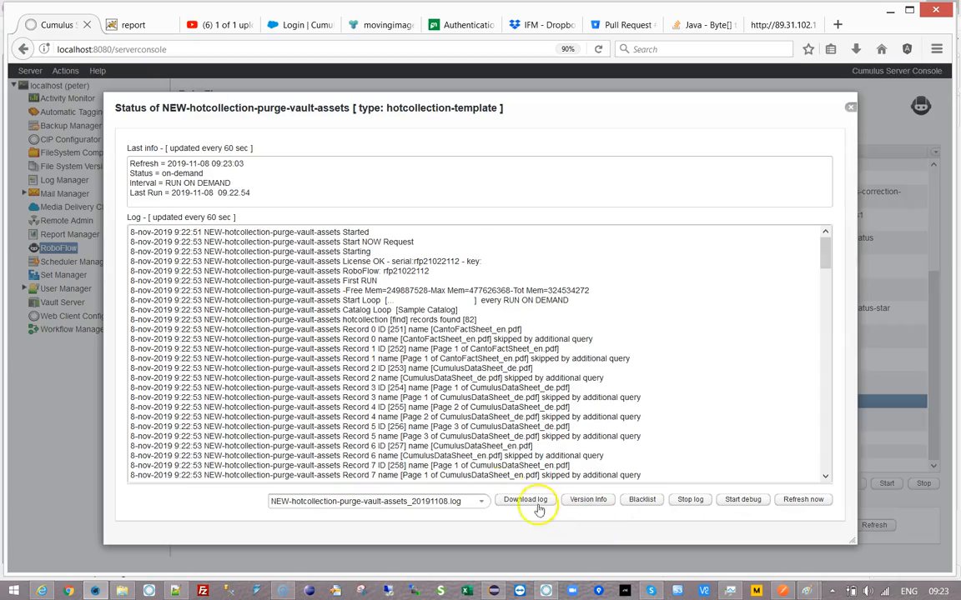
{"action": "left_click_drag", "start_coordinate": [825, 254], "coordinate": [813, 487]}
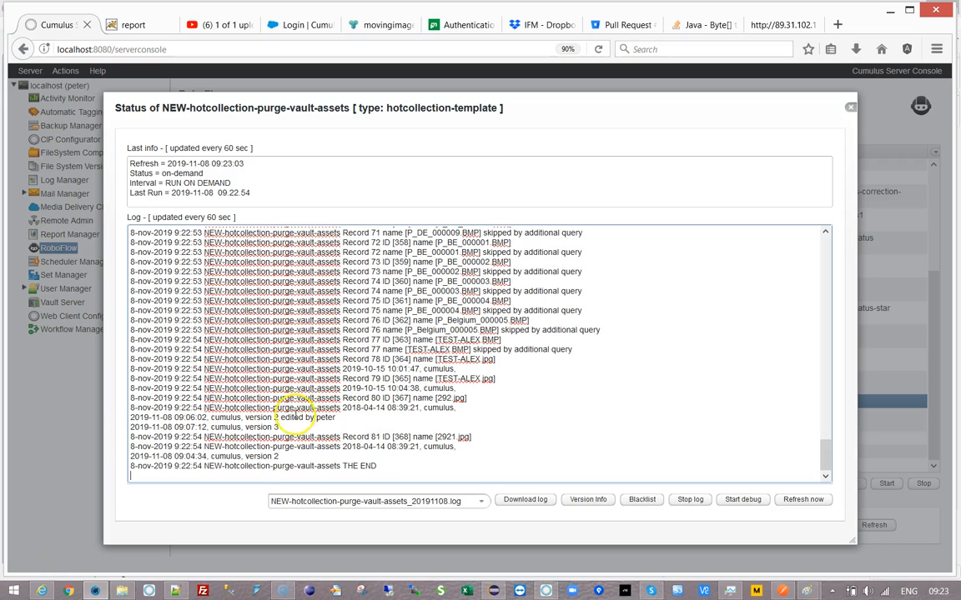
{"action": "left_click_drag", "start_coordinate": [342, 408], "coordinate": [469, 415]}
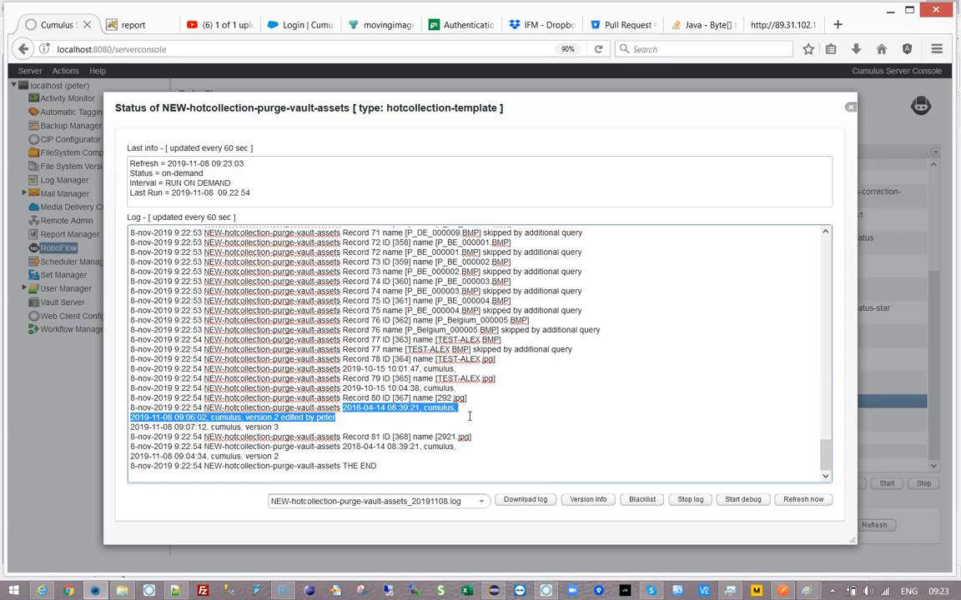
{"action": "left_click", "coordinate": [299, 417]}
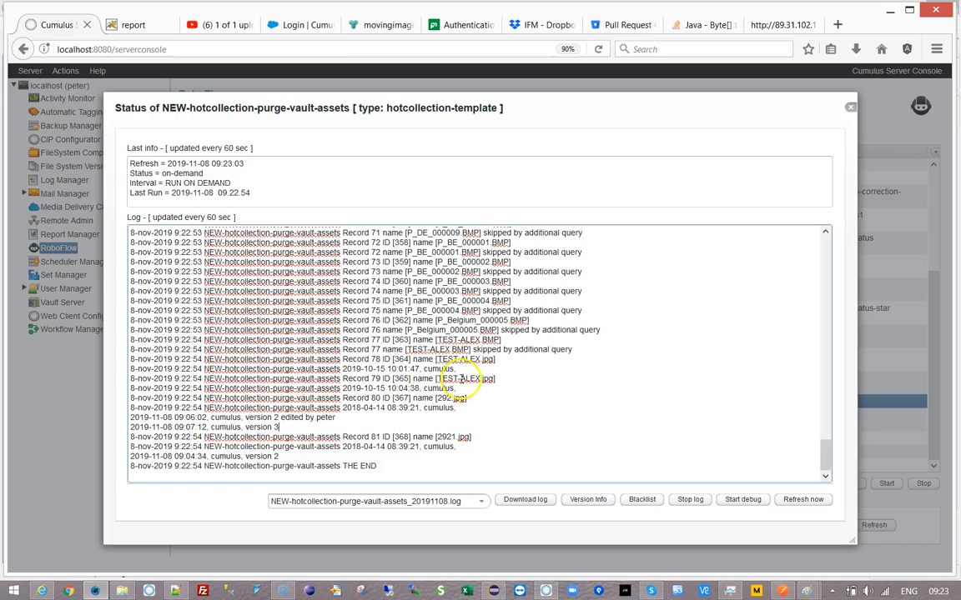
{"action": "left_click_drag", "start_coordinate": [342, 369], "coordinate": [422, 369]}
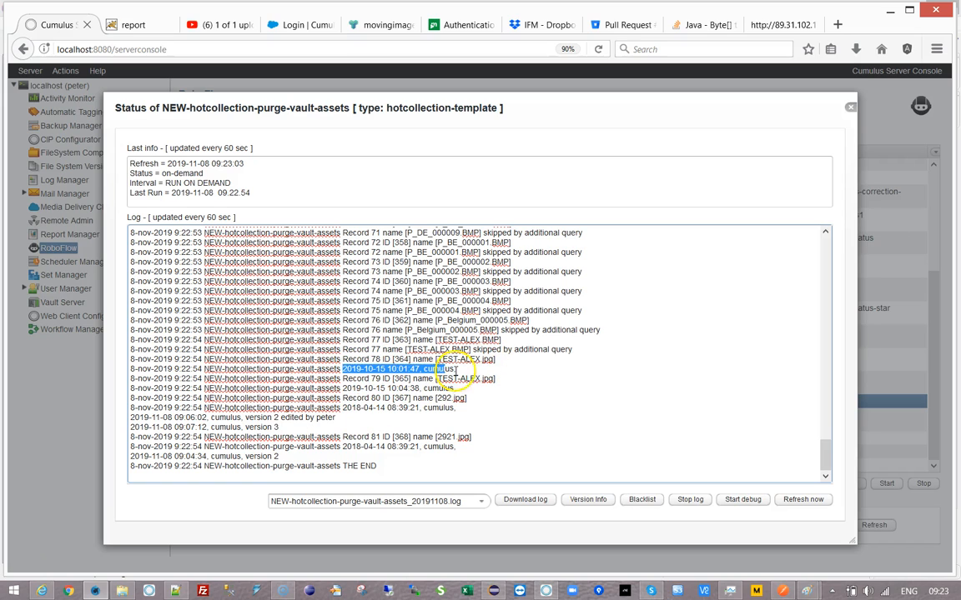
{"action": "left_click", "coordinate": [492, 368]}
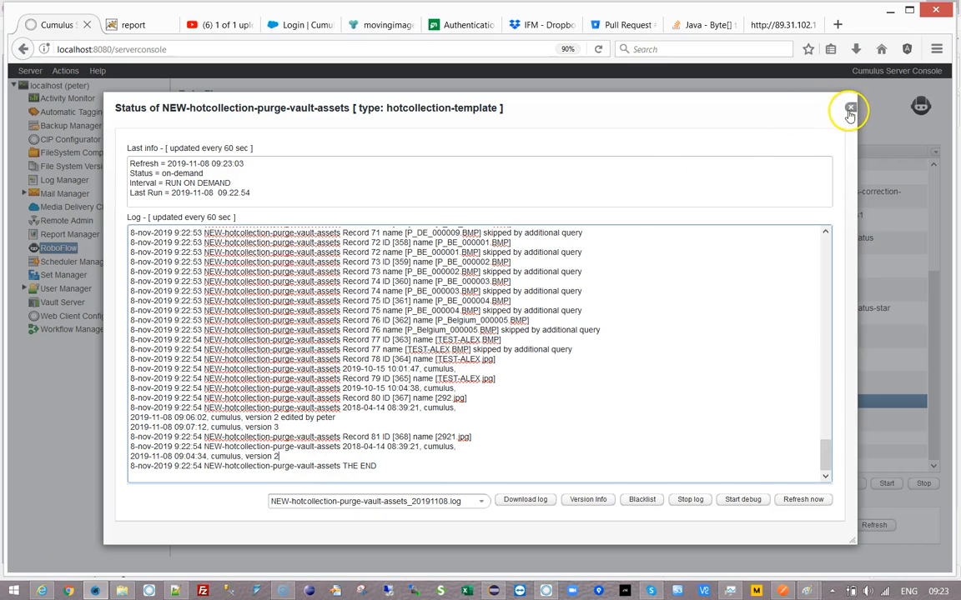
{"action": "left_click", "coordinate": [850, 106]}
Set the Type-Of-Action of the record script's process-vault-asset-version action to delete-all-except-first-and-last-version and save the workflow
{"action": "double_click", "coordinate": [367, 402]}
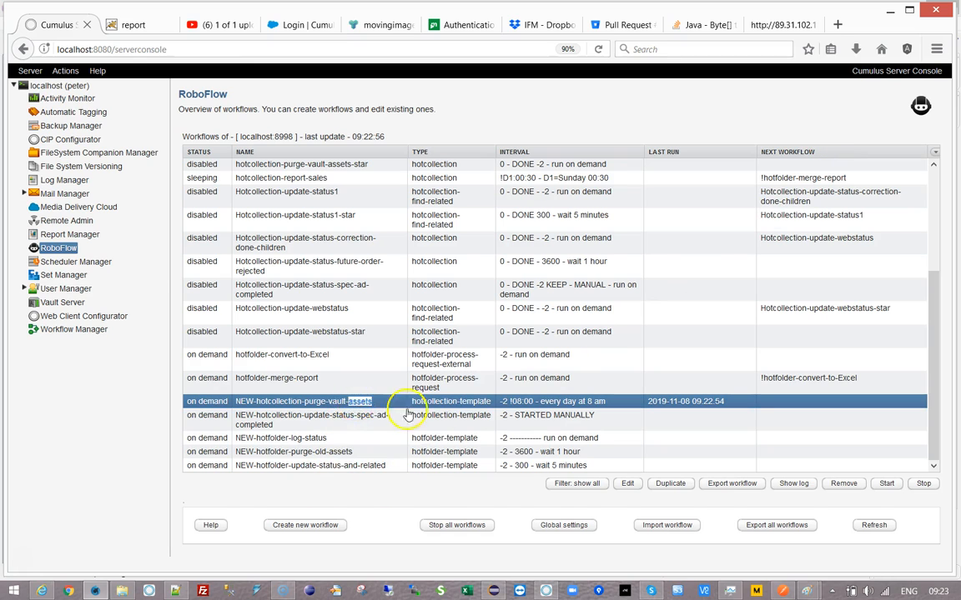
{"action": "left_click", "coordinate": [281, 205]}
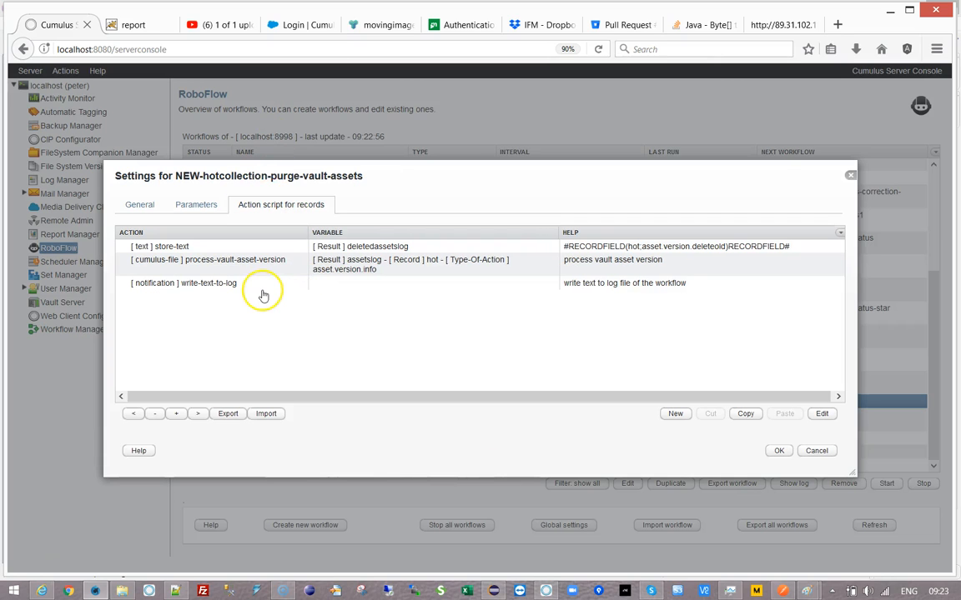
{"action": "double_click", "coordinate": [272, 260]}
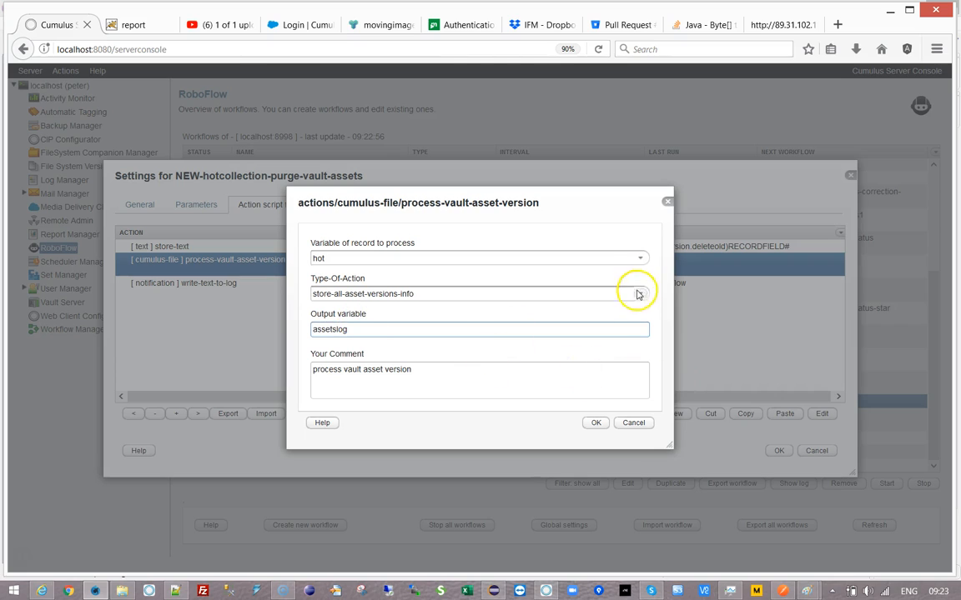
{"action": "left_click", "coordinate": [638, 295]}
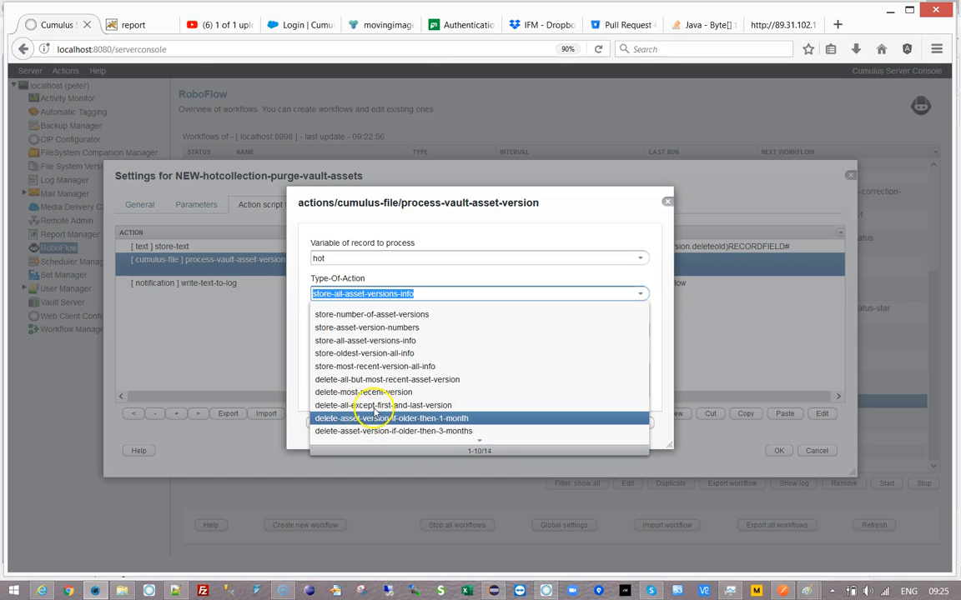
{"action": "left_click", "coordinate": [481, 447]}
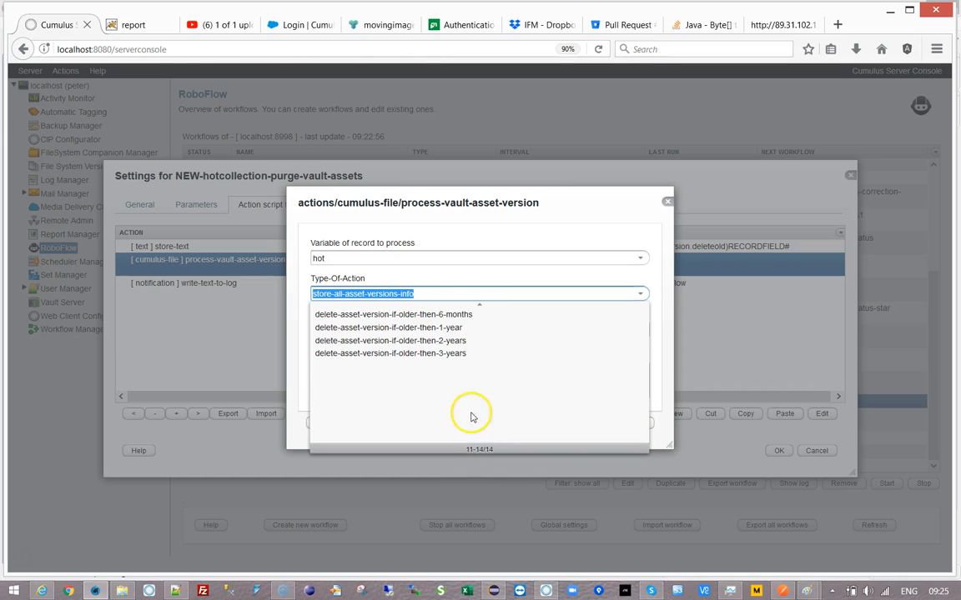
{"action": "left_click", "coordinate": [481, 303]}
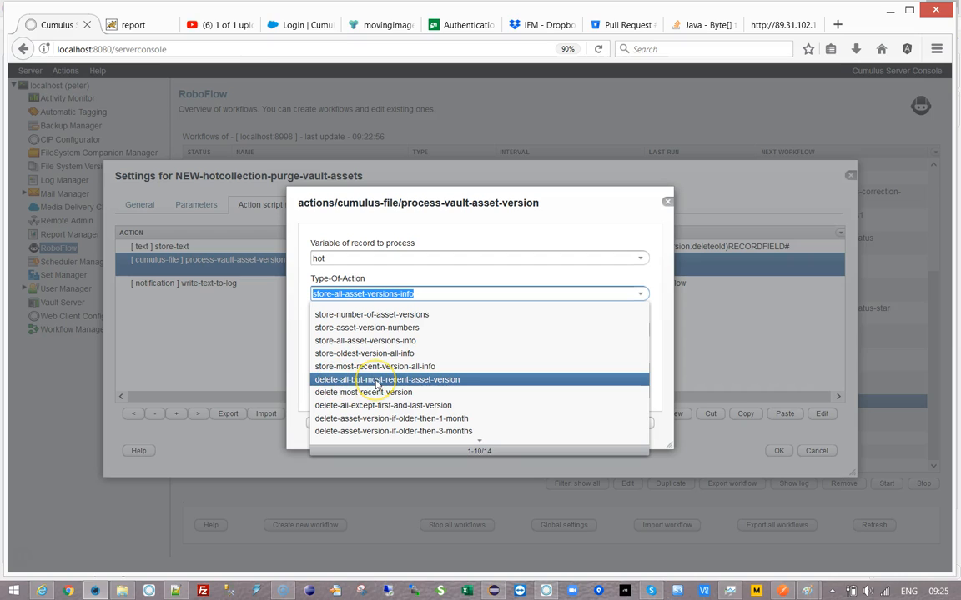
{"action": "left_click", "coordinate": [379, 406]}
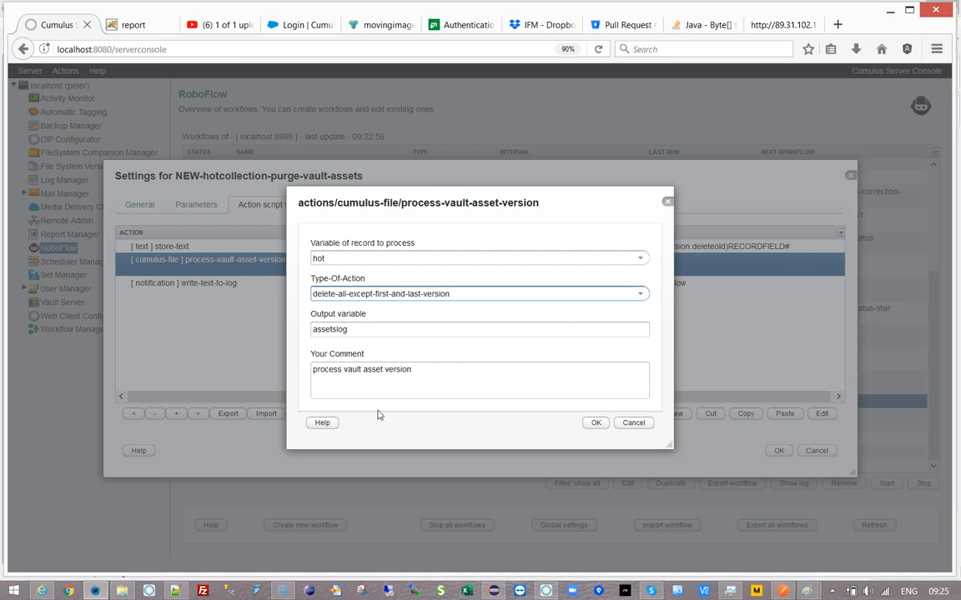
{"action": "left_click", "coordinate": [596, 423]}
{"action": "left_click", "coordinate": [775, 451]}
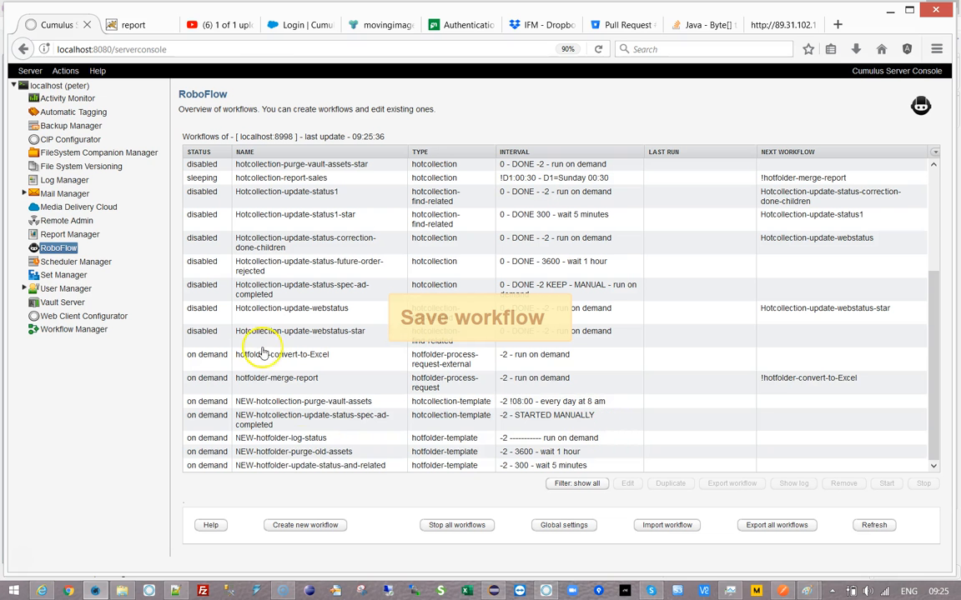
Run NEW-hotcollection-purge-vault-assets to delete the intermediate asset versions
{"action": "left_click", "coordinate": [317, 438]}
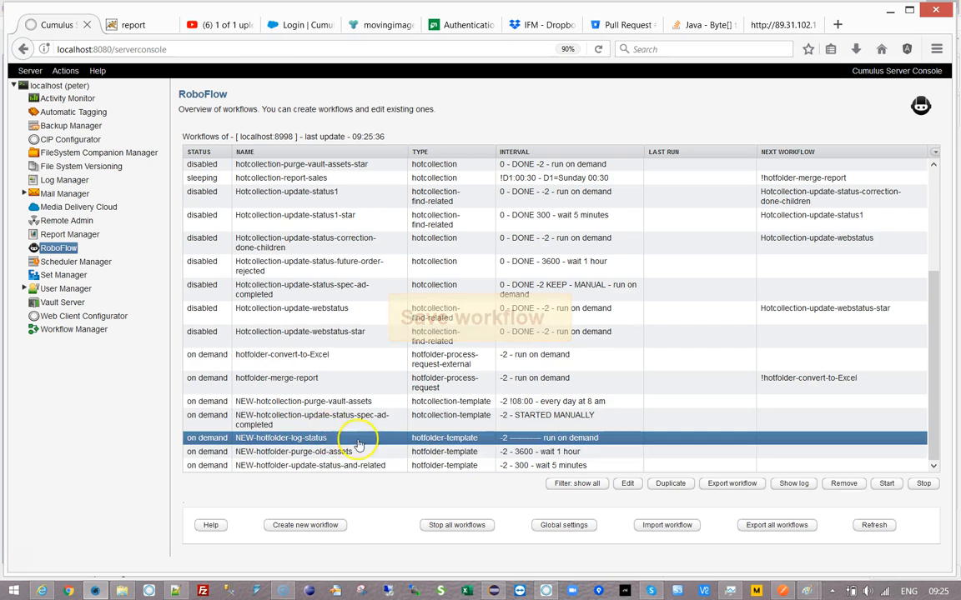
{"action": "left_click", "coordinate": [332, 402]}
{"action": "left_click", "coordinate": [882, 484]}
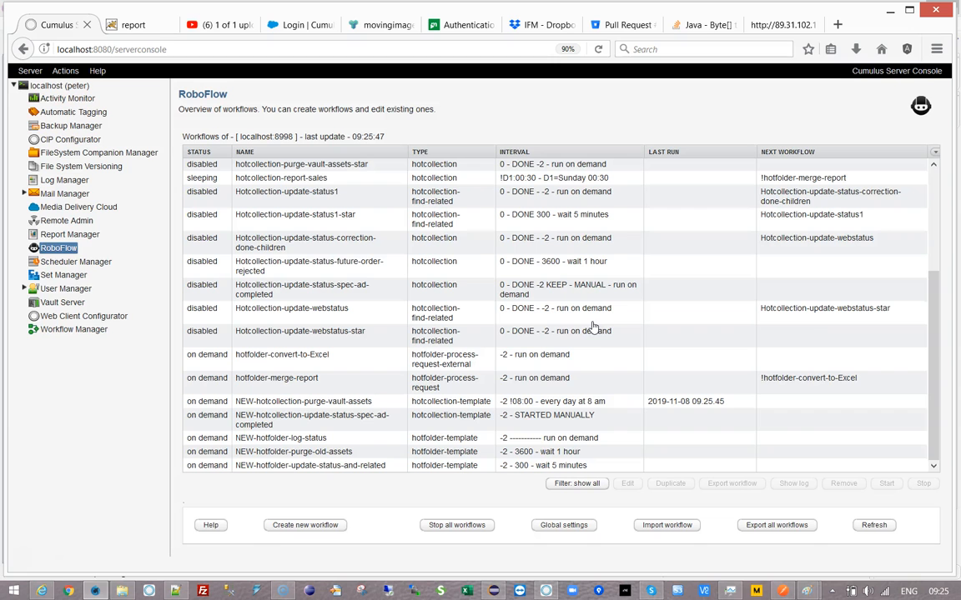
Open the purge workflow's log and check at its end which asset version was deleted for record 292.jpg
{"action": "left_click", "coordinate": [319, 403]}
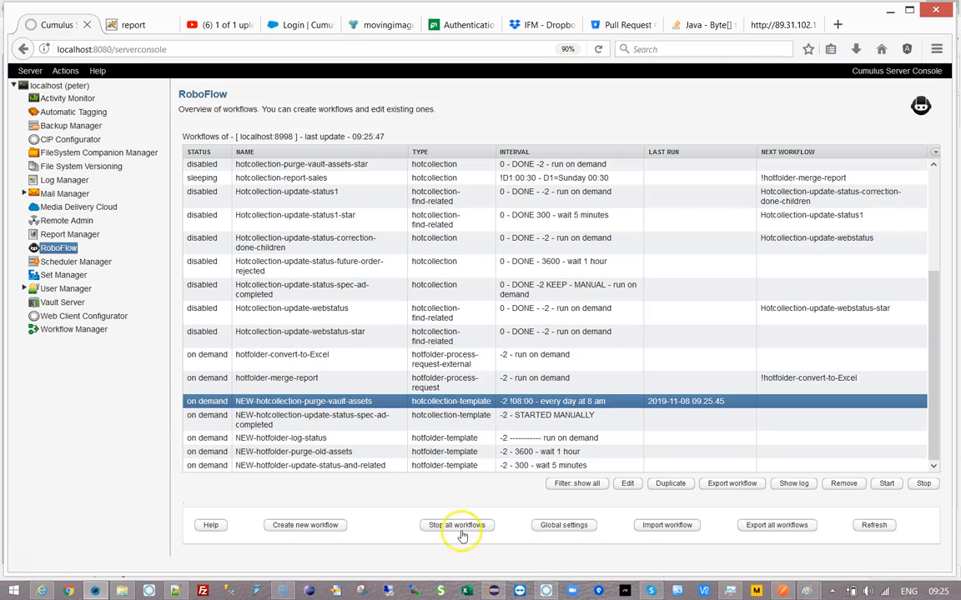
{"action": "left_click", "coordinate": [794, 483]}
{"action": "left_click_drag", "start_coordinate": [832, 250], "coordinate": [834, 484]}
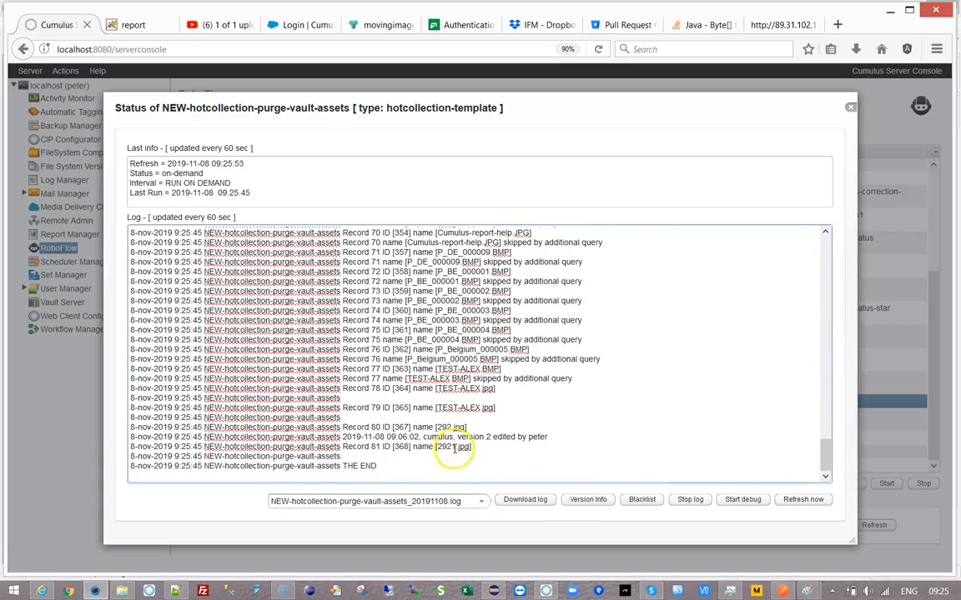
{"action": "left_click", "coordinate": [378, 400]}
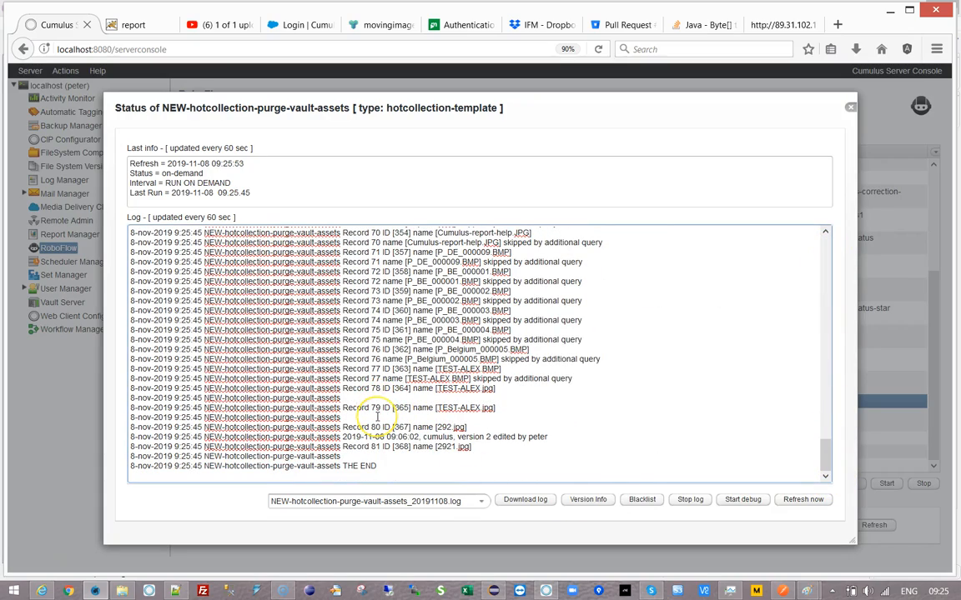
{"action": "left_click_drag", "start_coordinate": [343, 437], "coordinate": [557, 437]}
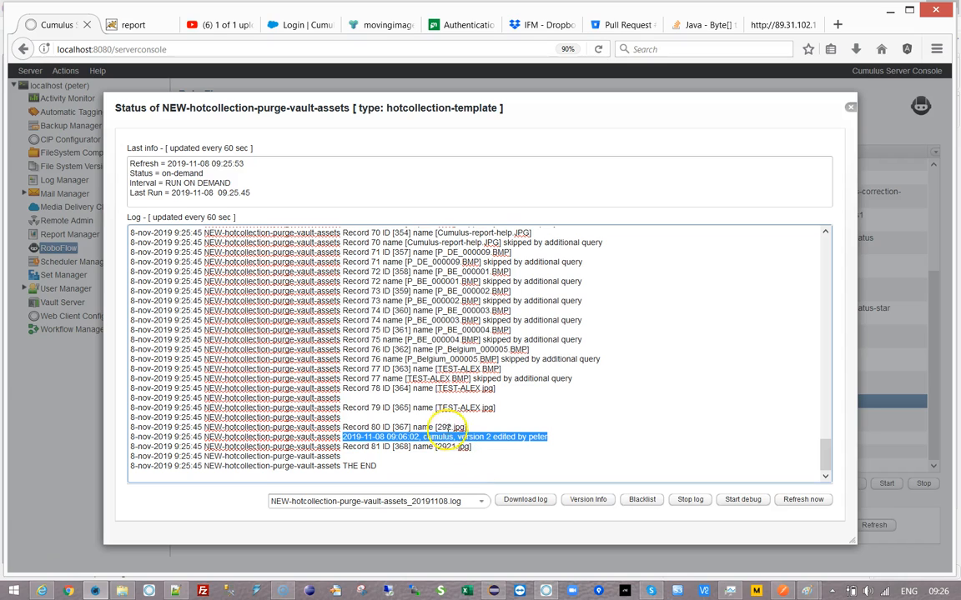
Switch to the Cumulus client and check the remaining versions in the version history of 292.jpg, then close it
{"action": "left_click", "coordinate": [548, 592]}
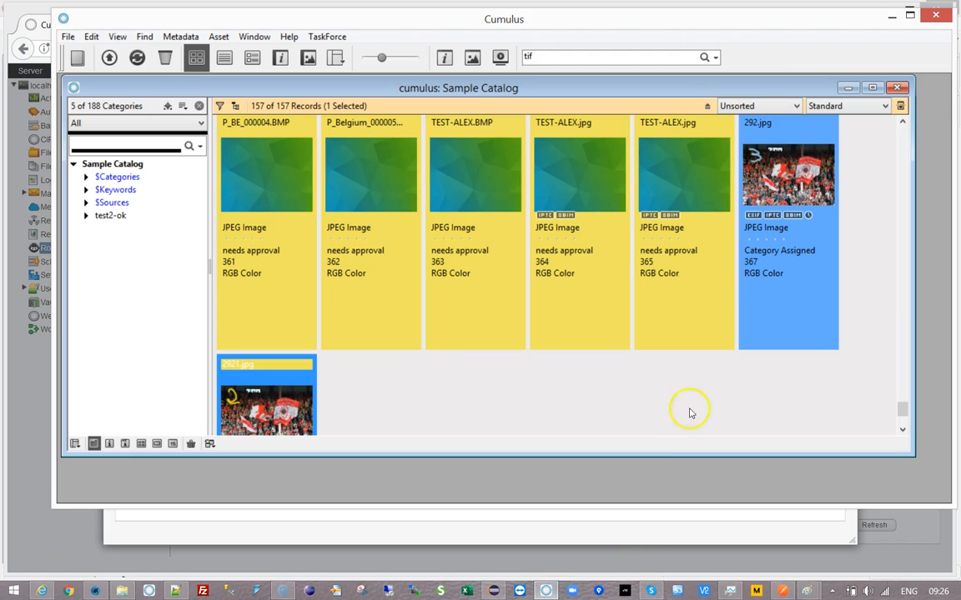
{"action": "right_click", "coordinate": [799, 169]}
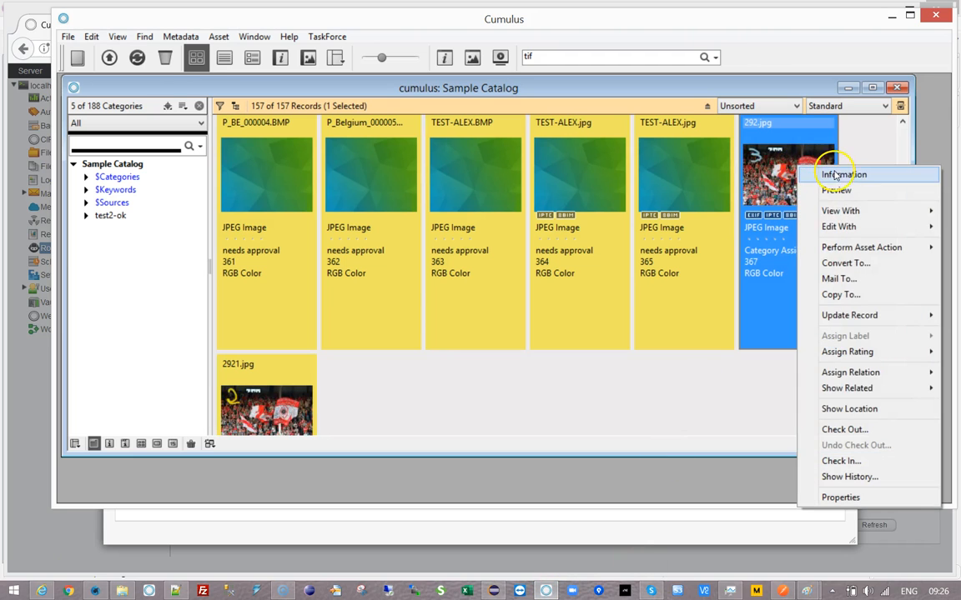
{"action": "left_click", "coordinate": [825, 476]}
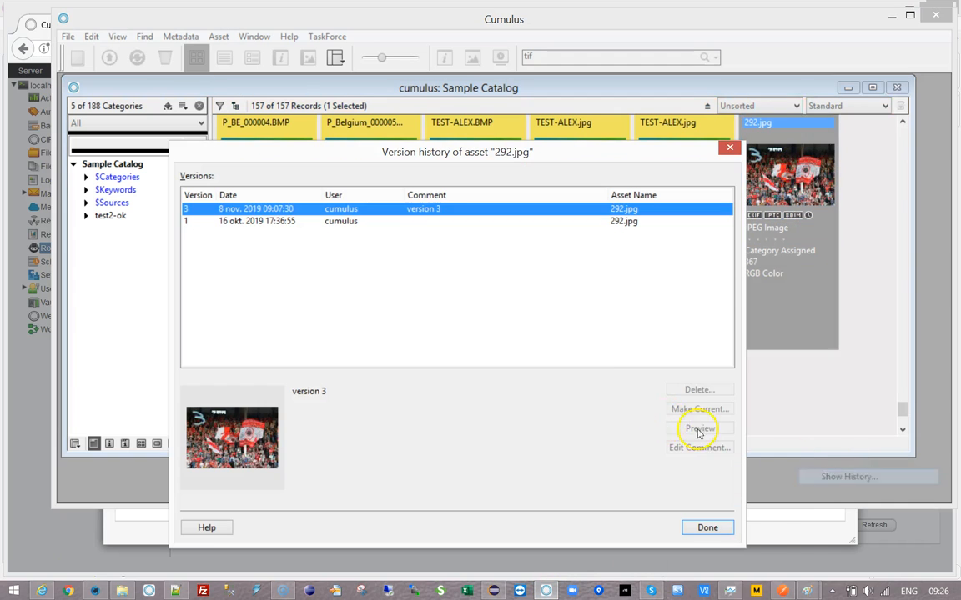
{"action": "left_click", "coordinate": [225, 221]}
{"action": "left_click", "coordinate": [227, 208]}
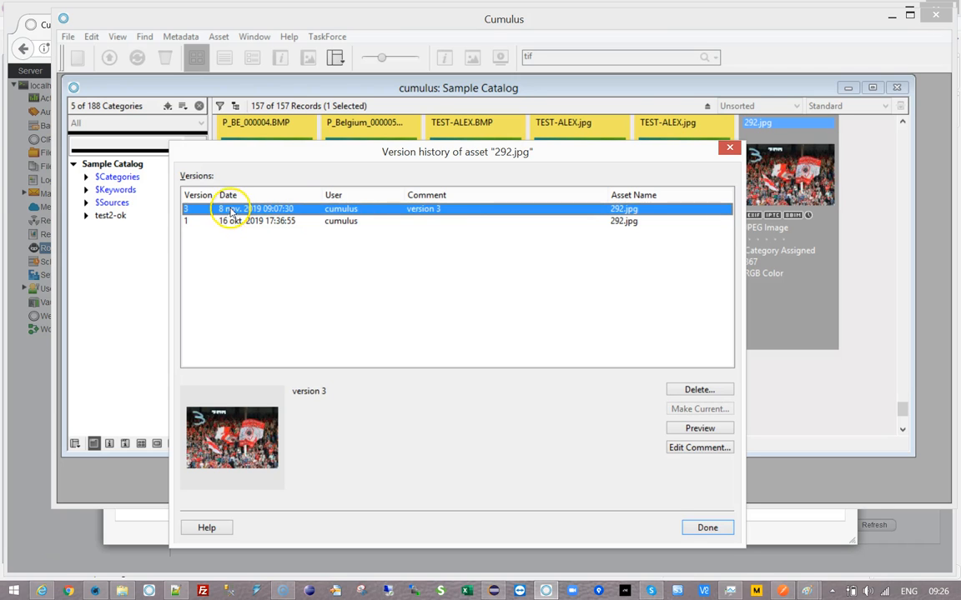
{"action": "left_click", "coordinate": [737, 150]}
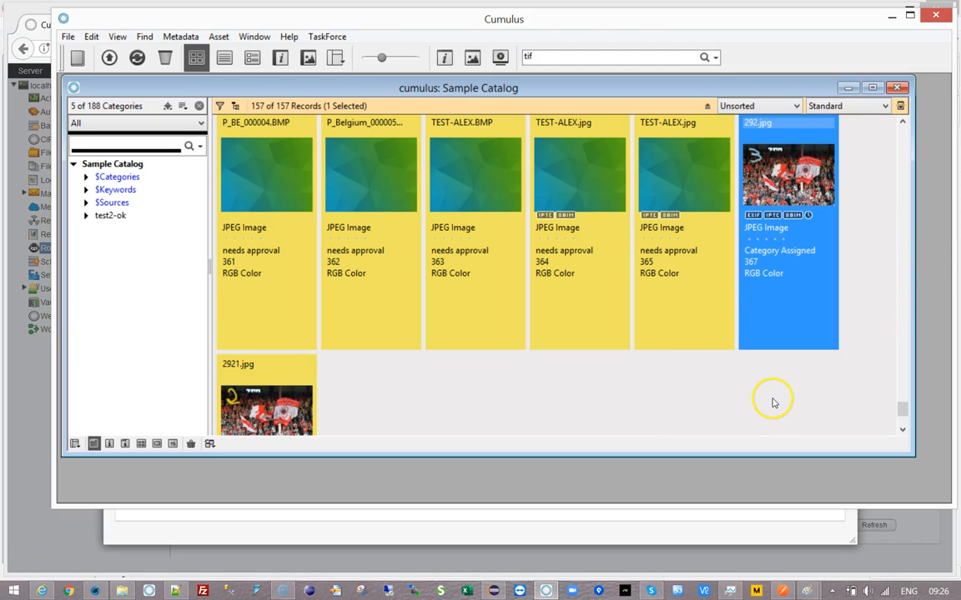
Look up the ID of record 2921.jpg in the Sample Catalog, then return to the server console and close the log
{"action": "left_click", "coordinate": [902, 431]}
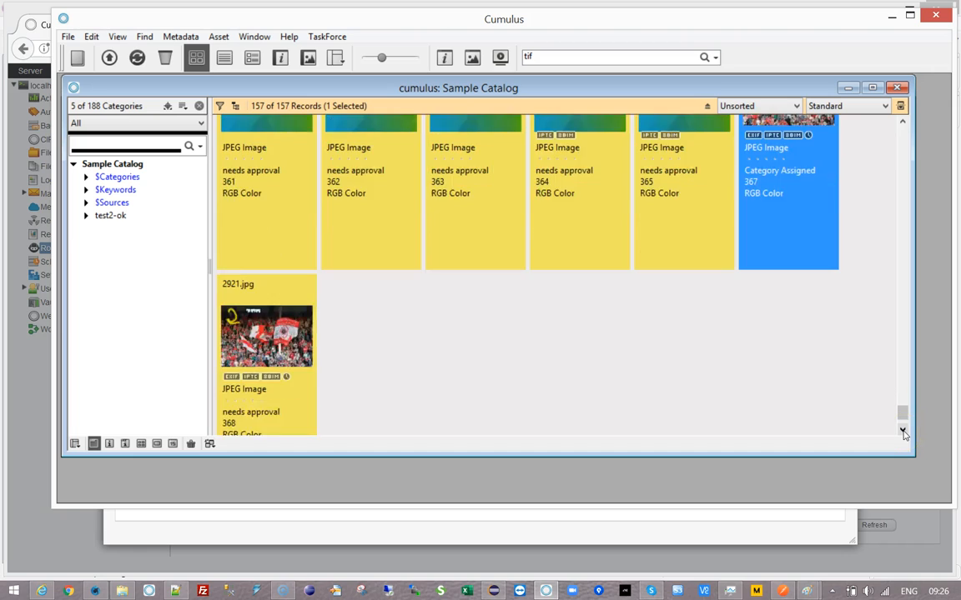
{"action": "left_click", "coordinate": [903, 431]}
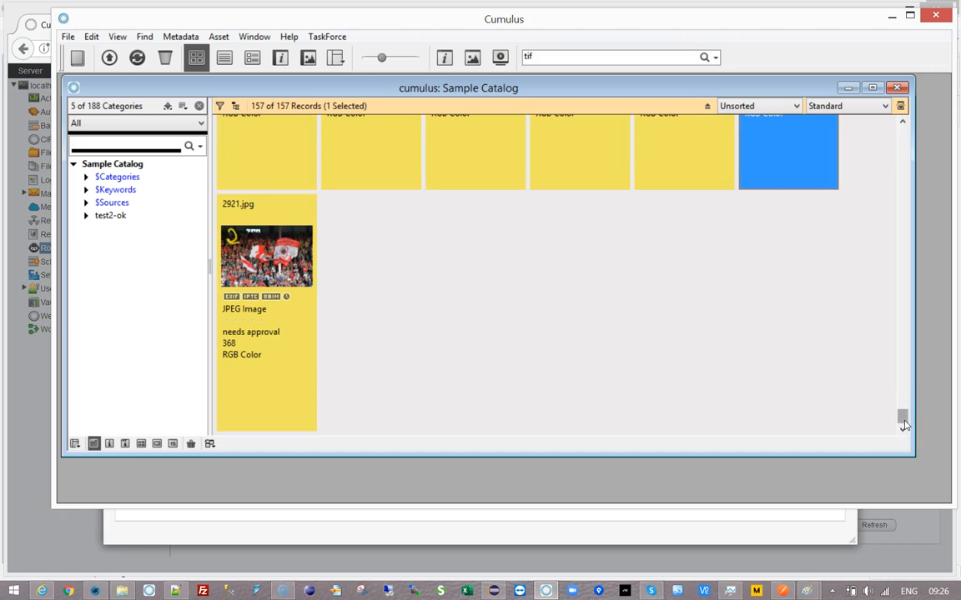
{"action": "left_click", "coordinate": [241, 248]}
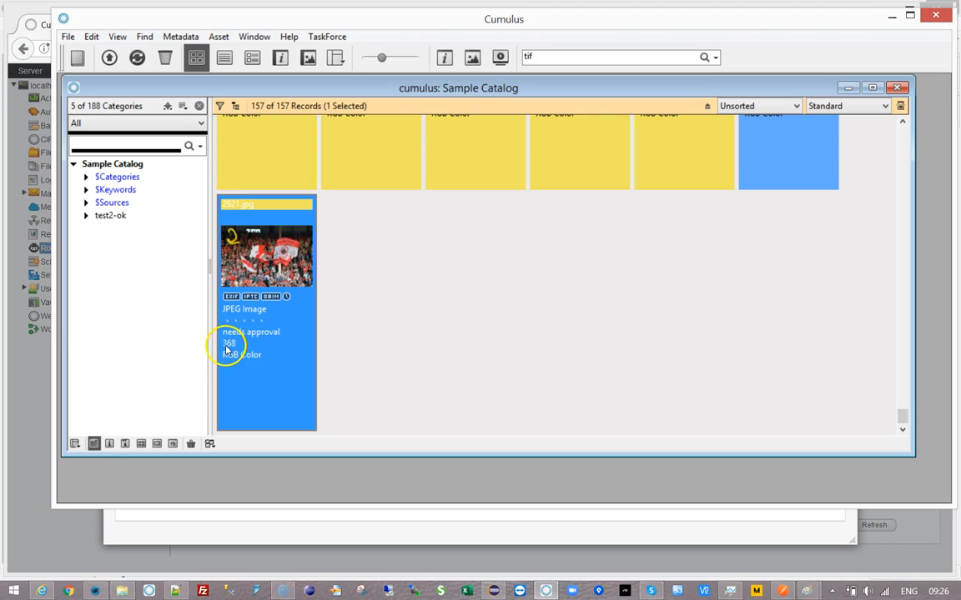
{"action": "left_click", "coordinate": [444, 536]}
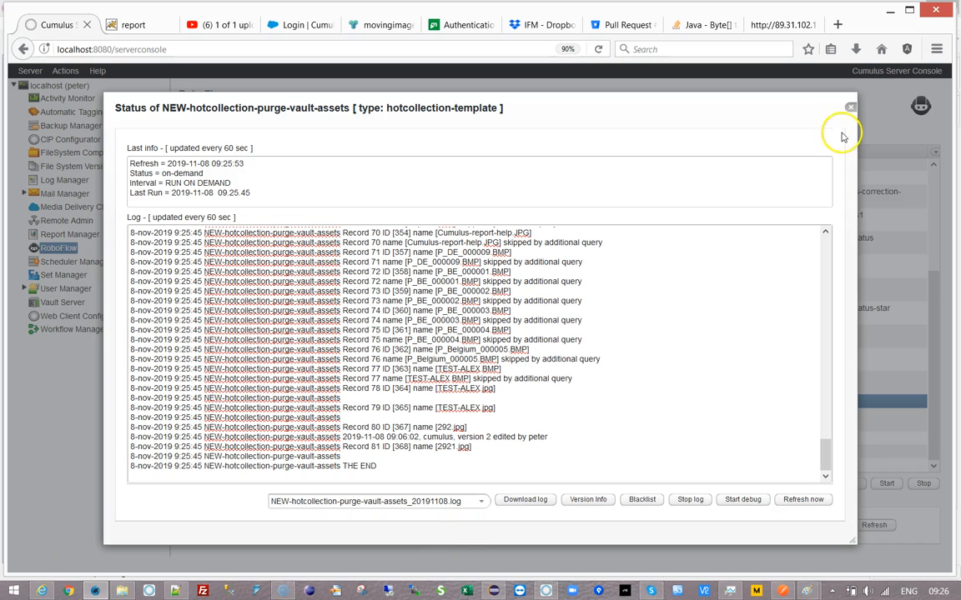
{"action": "left_click", "coordinate": [850, 110]}
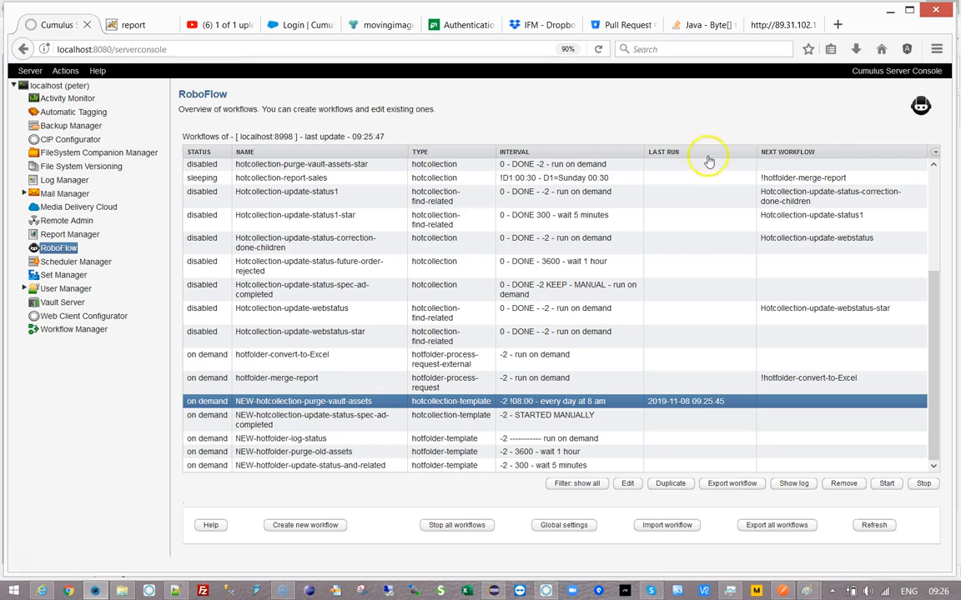
Set the purge workflow's Cumulus query to ("ID" > 368)#AND#asset.version.count#TAB#>#TAB#1 and save the workflow
{"action": "double_click", "coordinate": [305, 403]}
{"action": "left_click", "coordinate": [205, 205]}
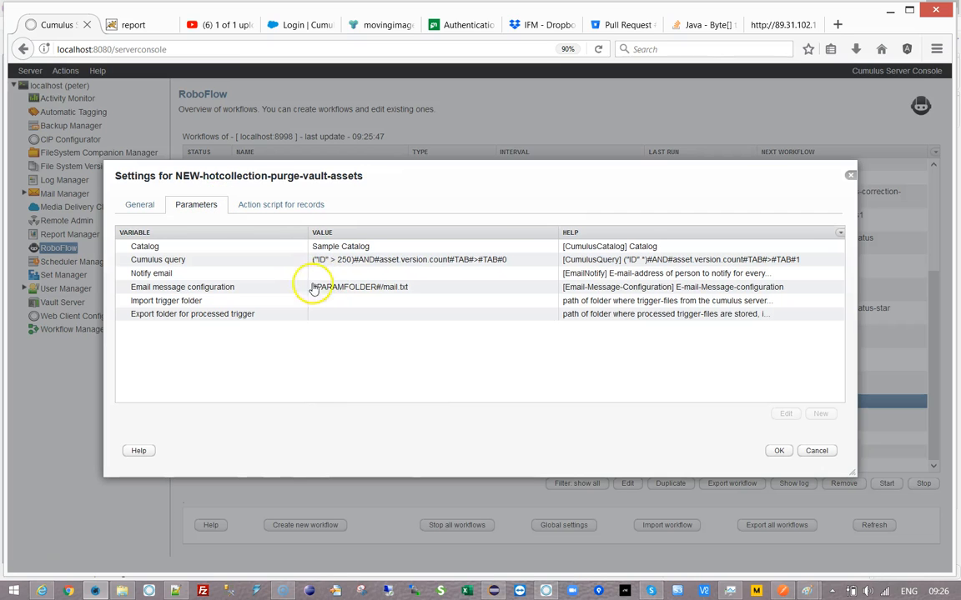
{"action": "double_click", "coordinate": [342, 259]}
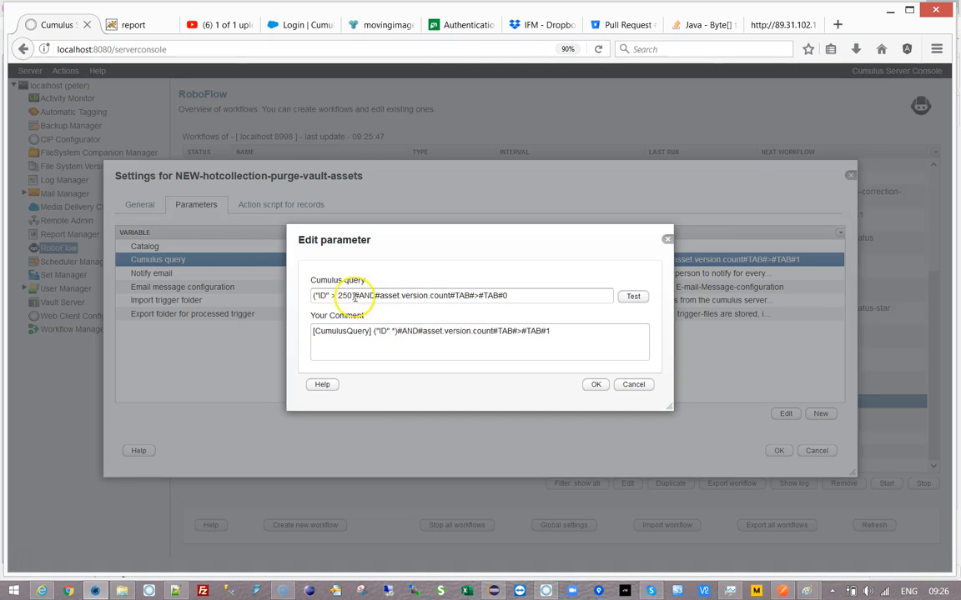
{"action": "left_click", "coordinate": [338, 297]}
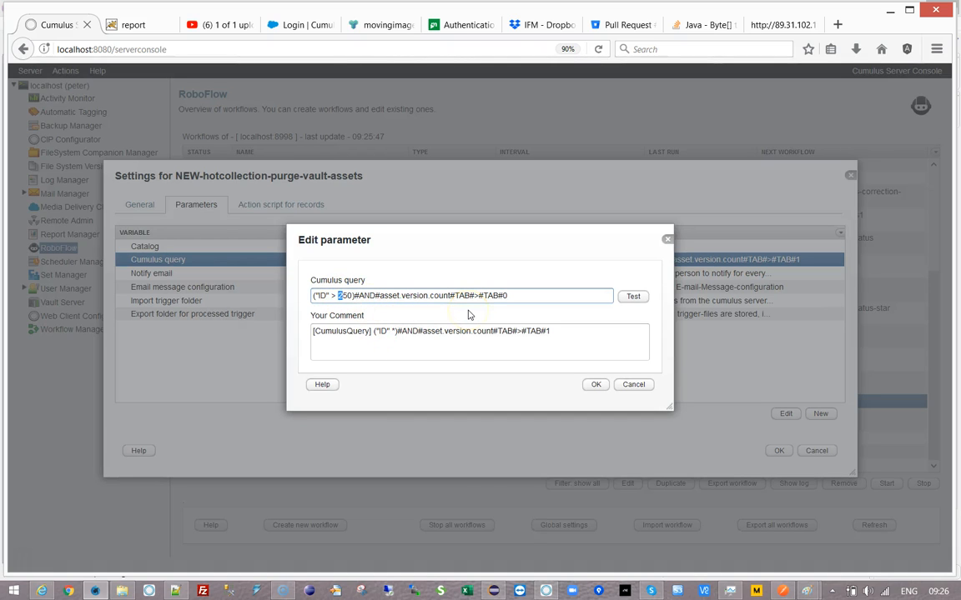
{"action": "type", "text": "368"}
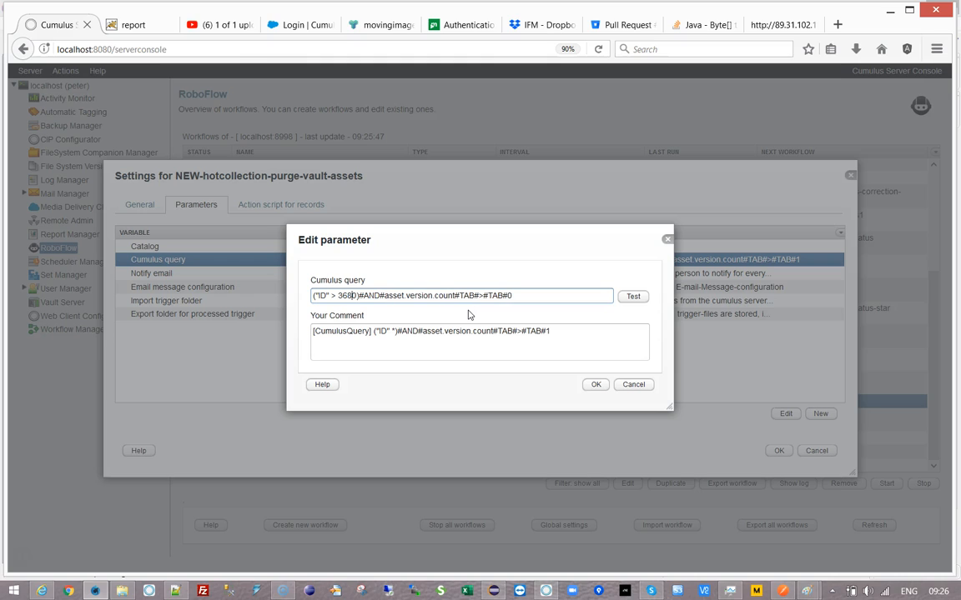
{"action": "key", "text": "BackSpace"}
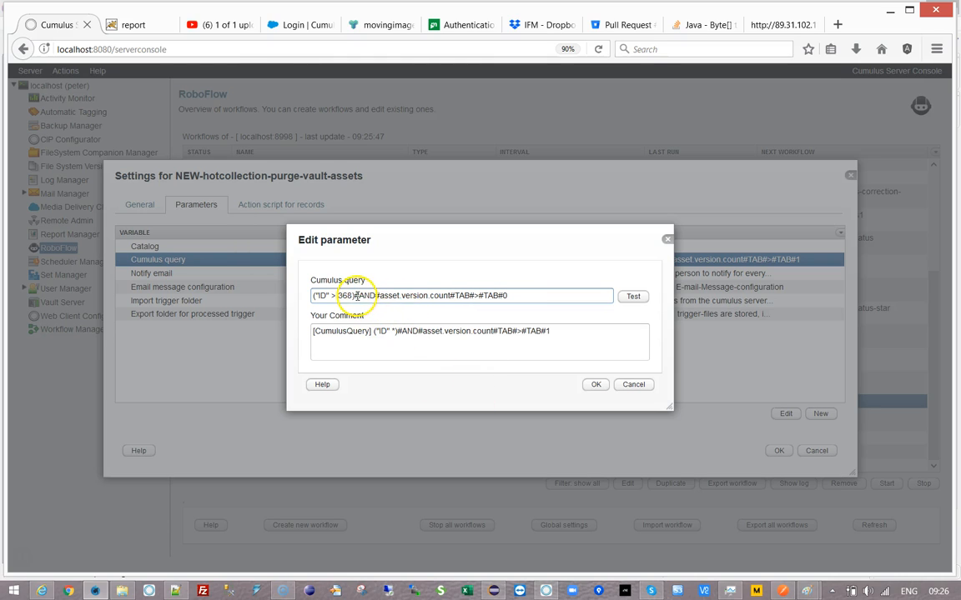
{"action": "left_click_drag", "start_coordinate": [357, 296], "coordinate": [514, 297]}
{"action": "left_click", "coordinate": [521, 297]}
{"action": "left_click", "coordinate": [593, 385]}
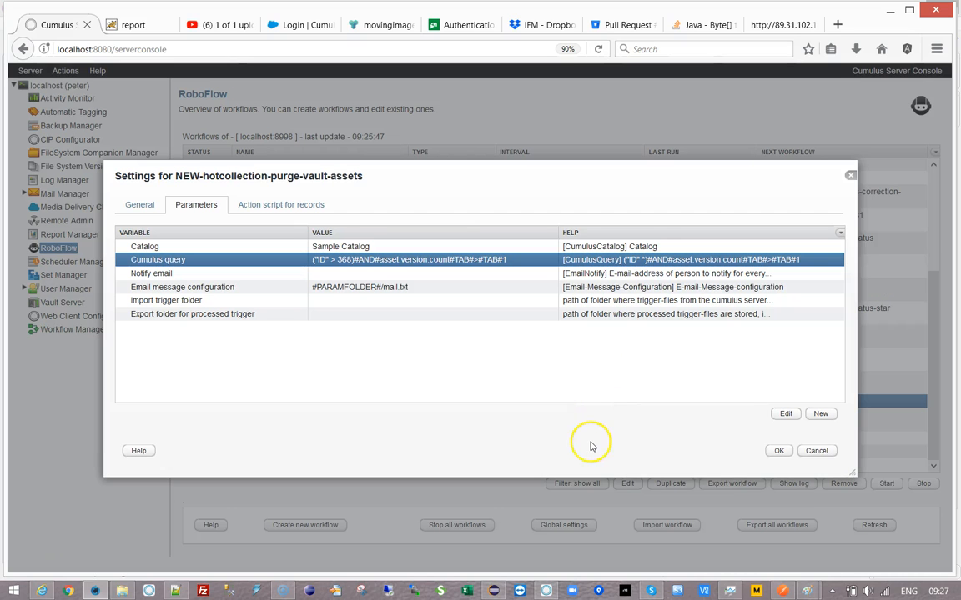
{"action": "left_click", "coordinate": [777, 450]}
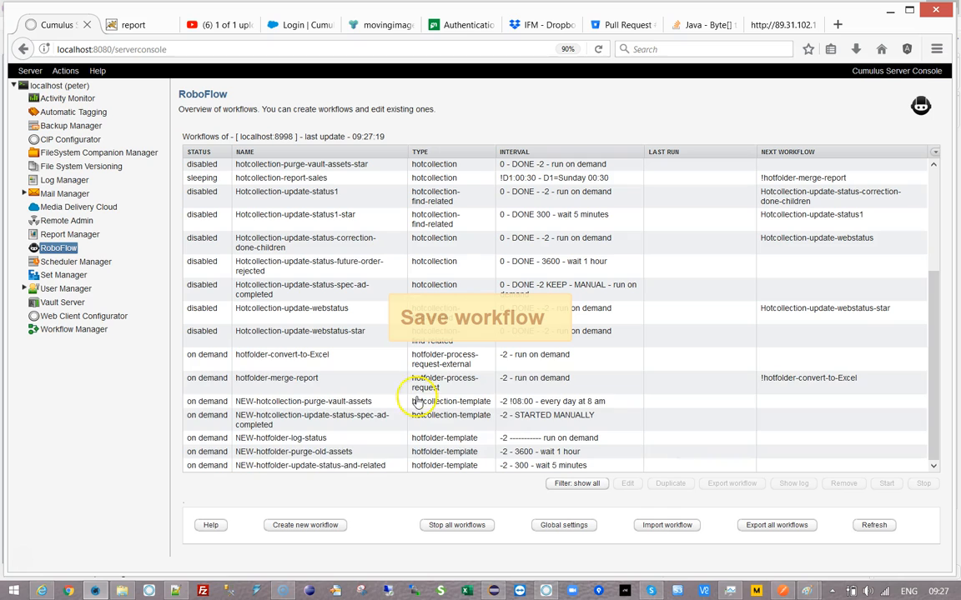
Set the process-vault-asset-version action of NEW-hotcollection-purge-vault-assets to delete-most-recent-version and save the workflow
{"action": "double_click", "coordinate": [317, 402]}
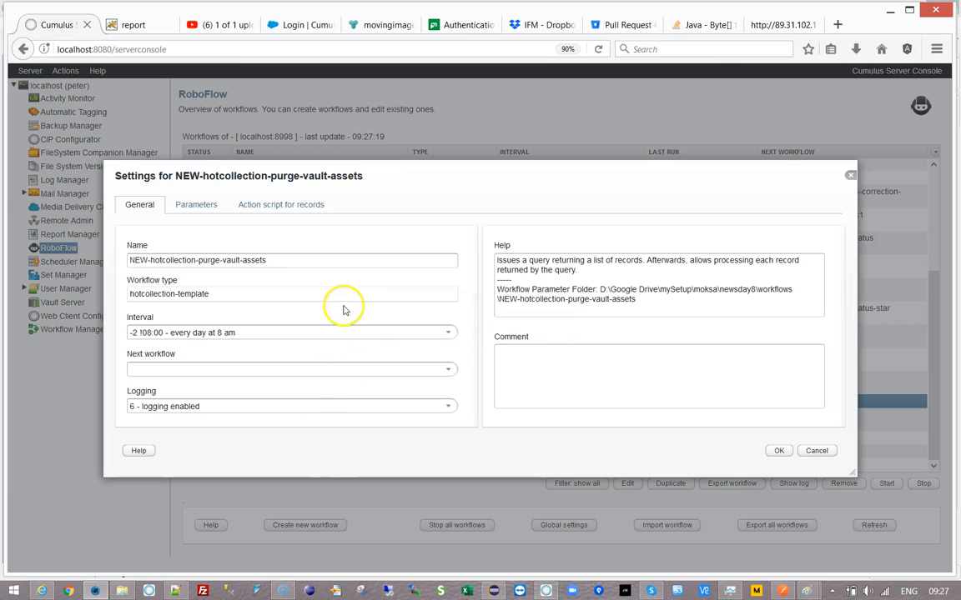
{"action": "left_click", "coordinate": [266, 206]}
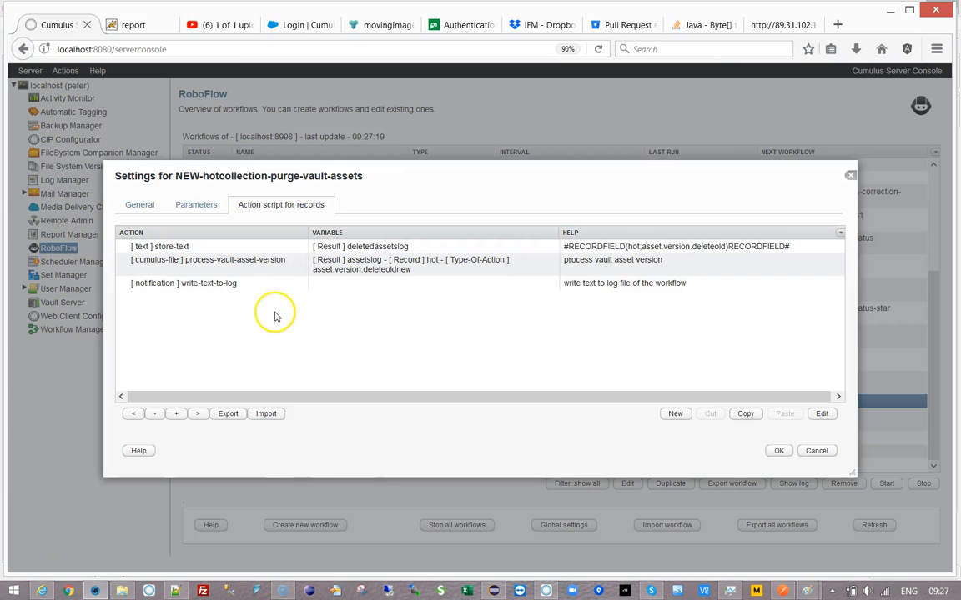
{"action": "double_click", "coordinate": [367, 271]}
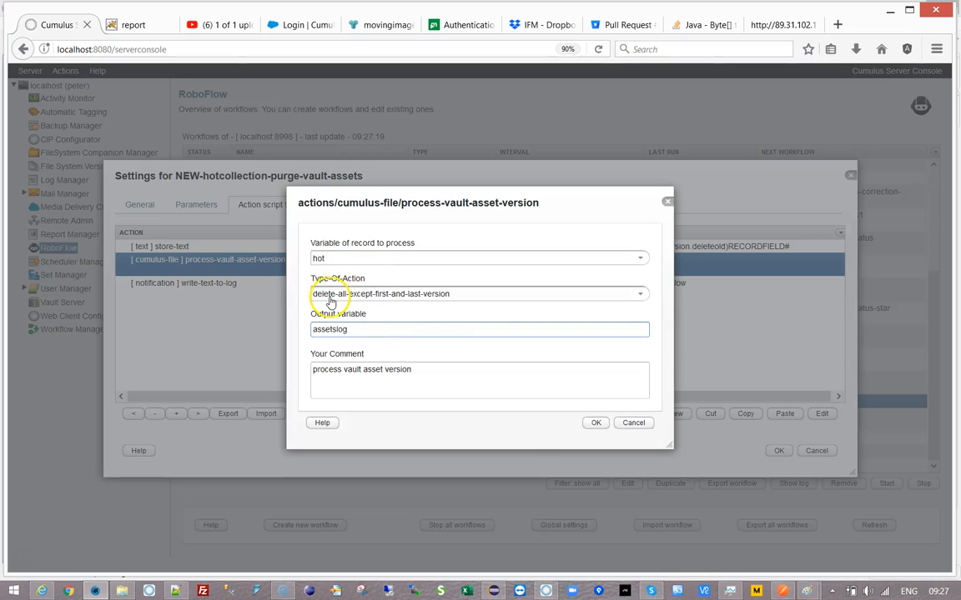
{"action": "left_click", "coordinate": [640, 295]}
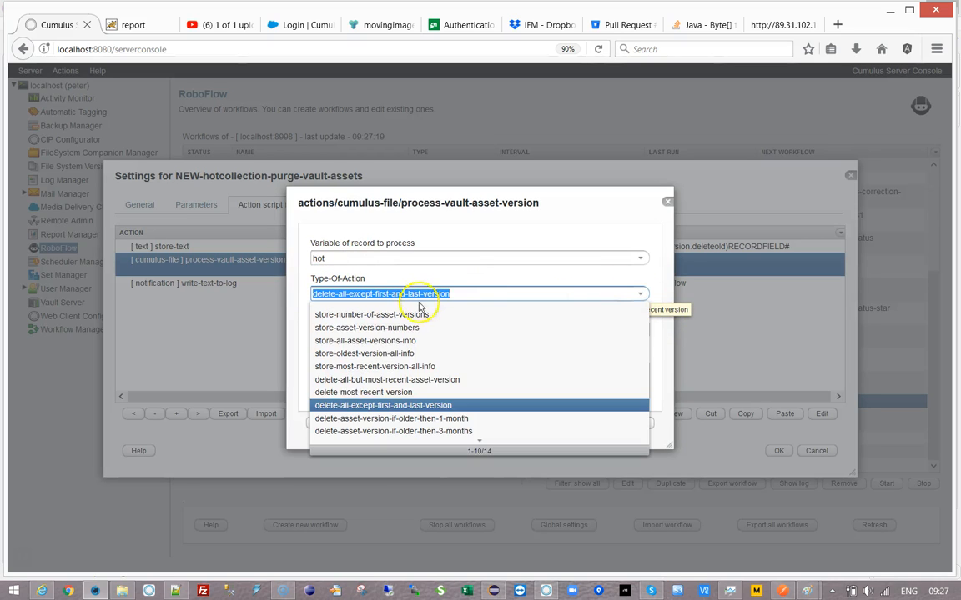
{"action": "left_click", "coordinate": [358, 393]}
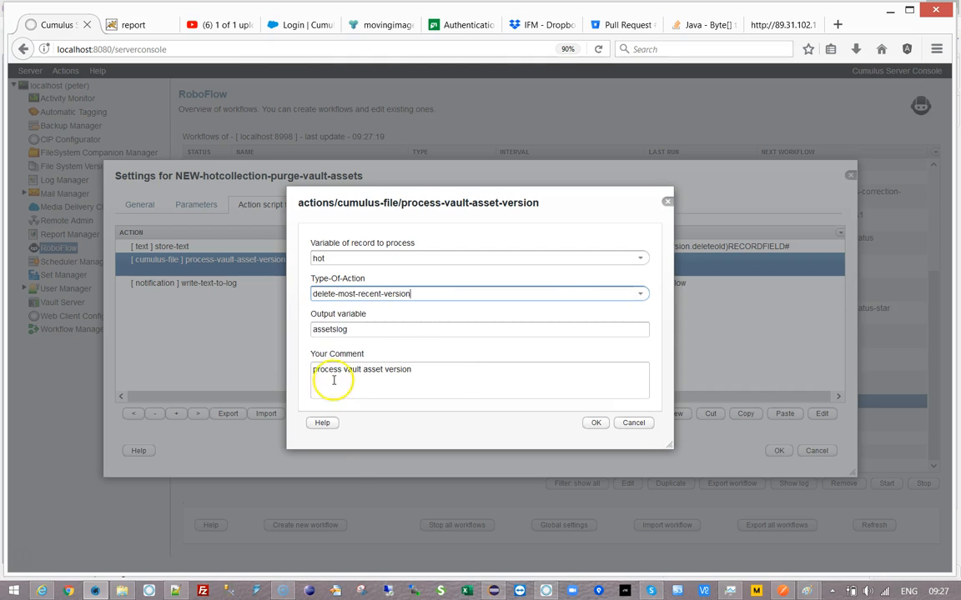
{"action": "left_click", "coordinate": [595, 424]}
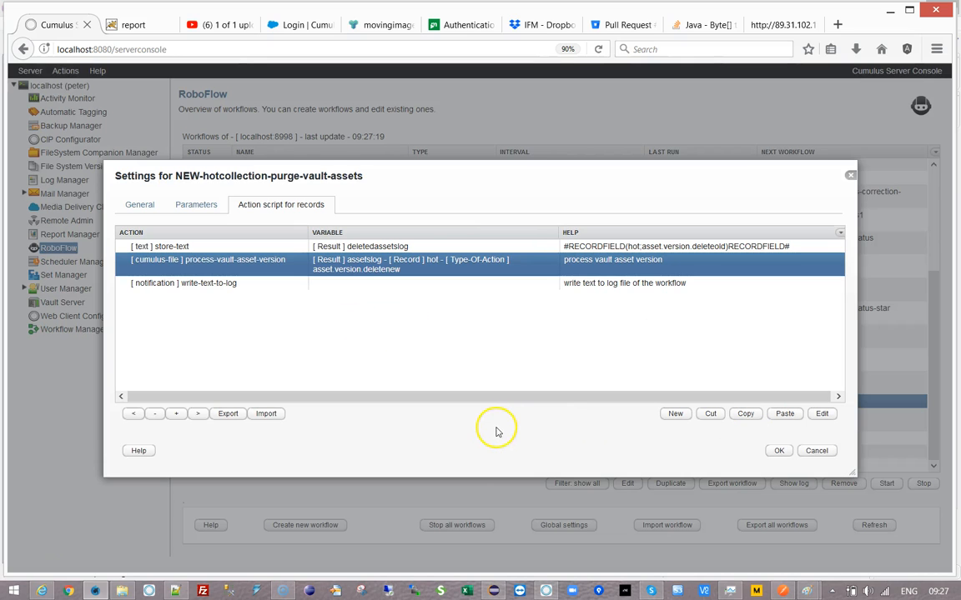
{"action": "left_click", "coordinate": [778, 451]}
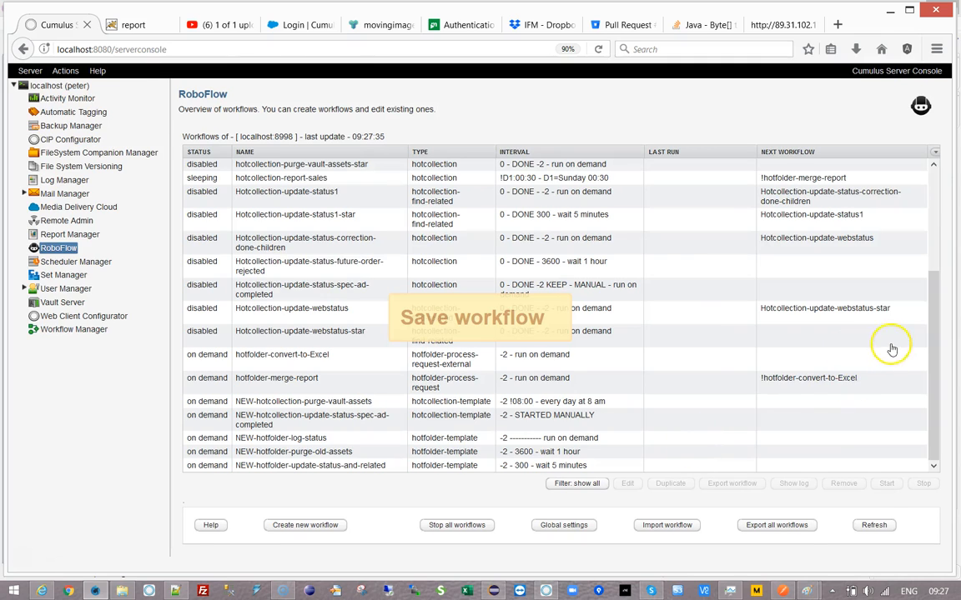
Run NEW-hotcollection-purge-vault-assets and check in its log how many records the query found, then close the log
{"action": "left_click", "coordinate": [318, 406]}
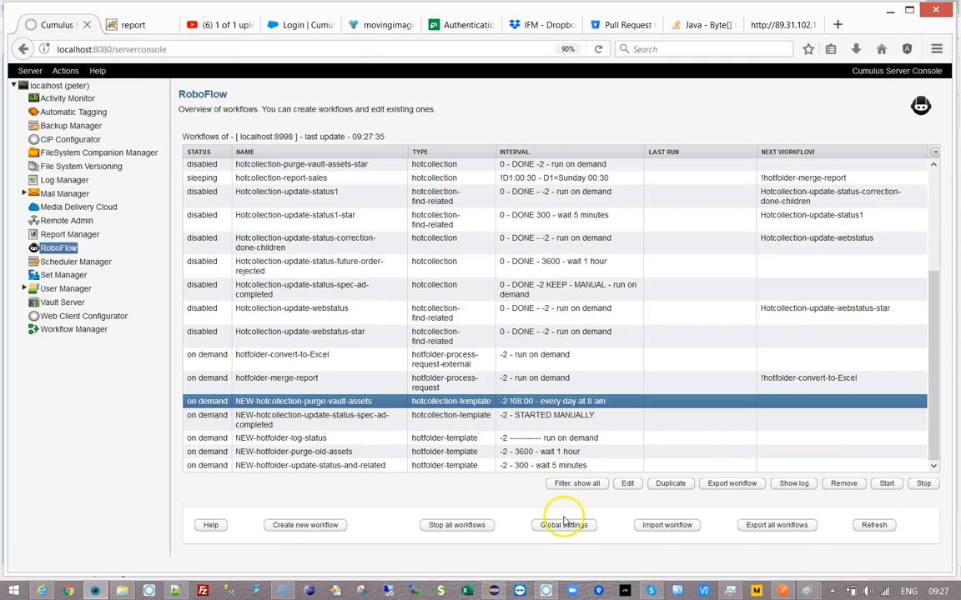
{"action": "left_click", "coordinate": [885, 486]}
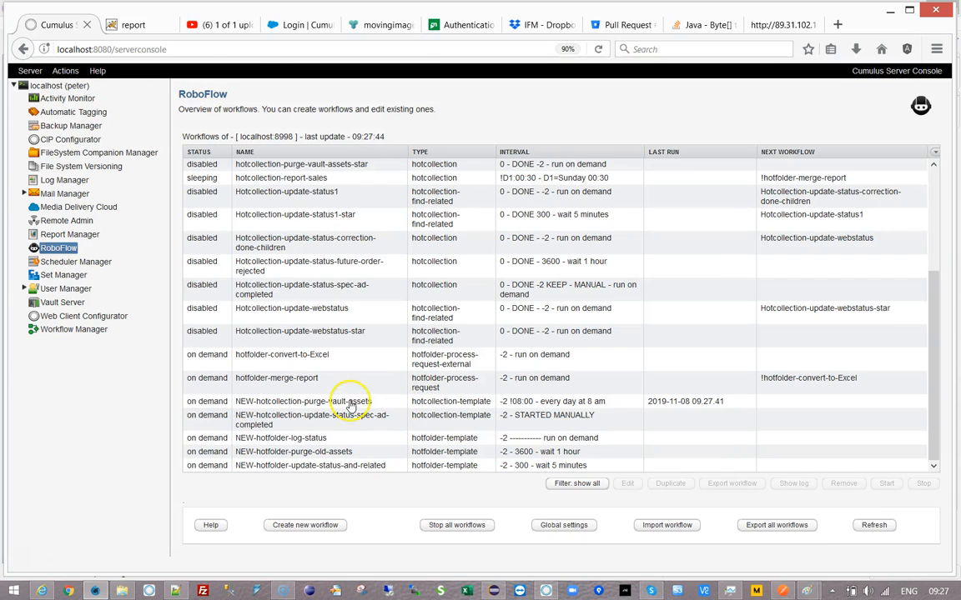
{"action": "left_click", "coordinate": [342, 402]}
{"action": "left_click", "coordinate": [801, 484]}
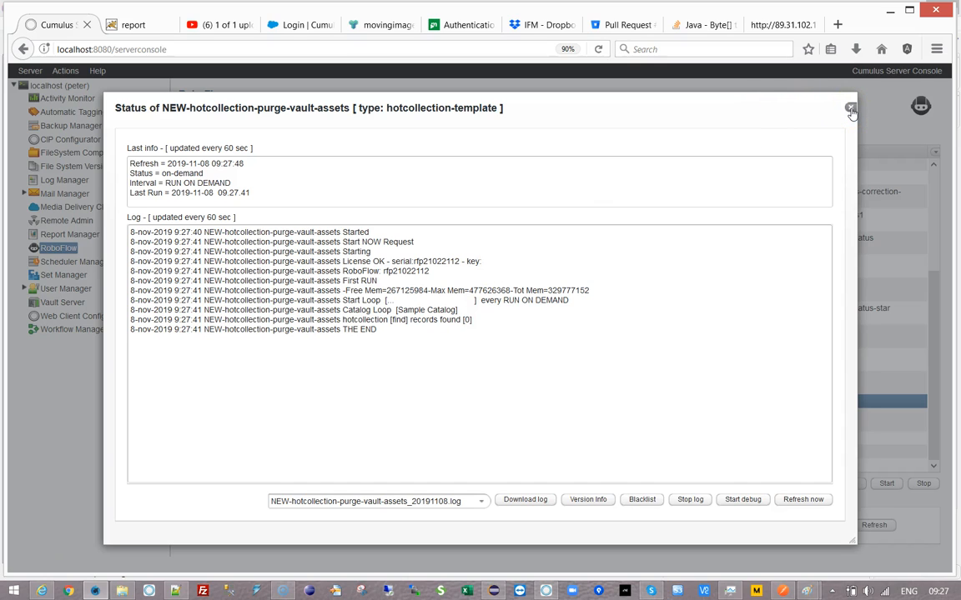
{"action": "left_click", "coordinate": [850, 109]}
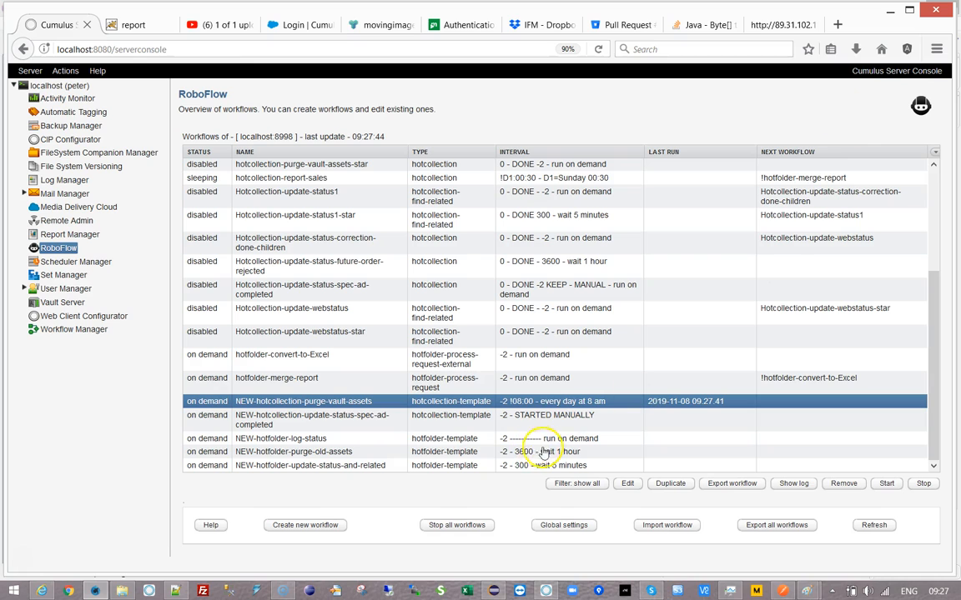
Switch to the Cumulus client and check which versions the version history of 2921.jpg lists, then close it
{"action": "left_click", "coordinate": [545, 591]}
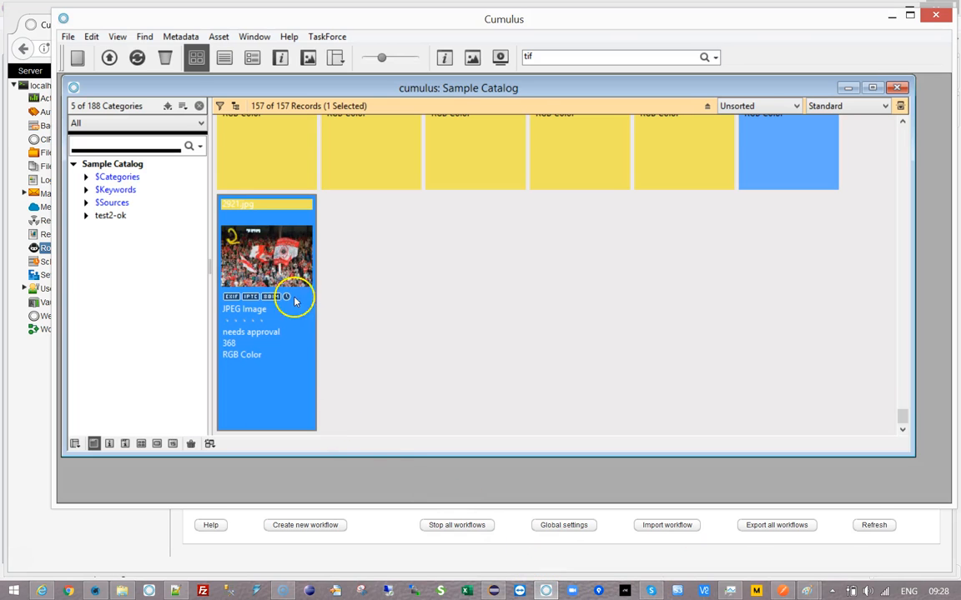
{"action": "right_click", "coordinate": [253, 275]}
{"action": "left_click", "coordinate": [310, 248]}
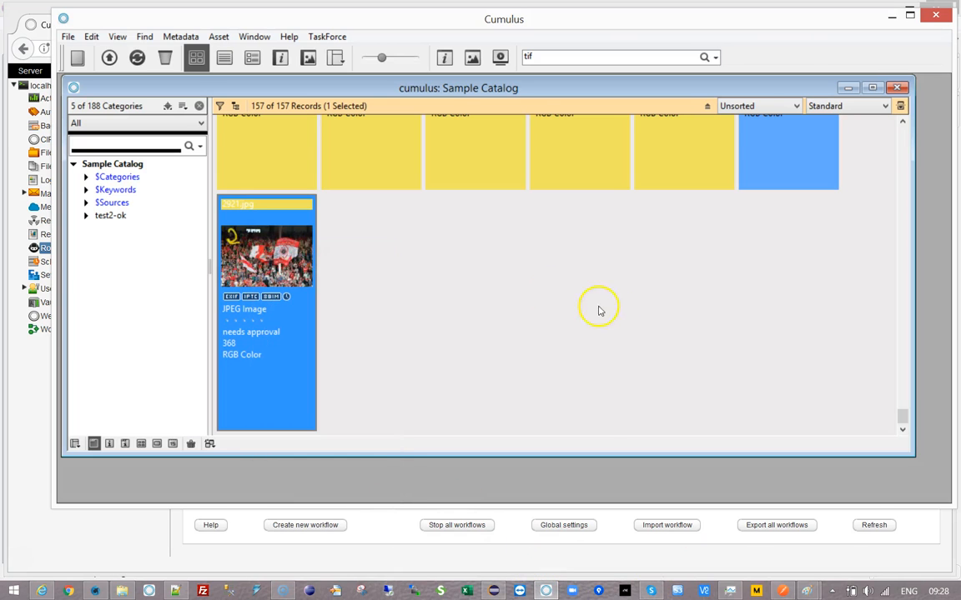
{"action": "left_click", "coordinate": [783, 15]}
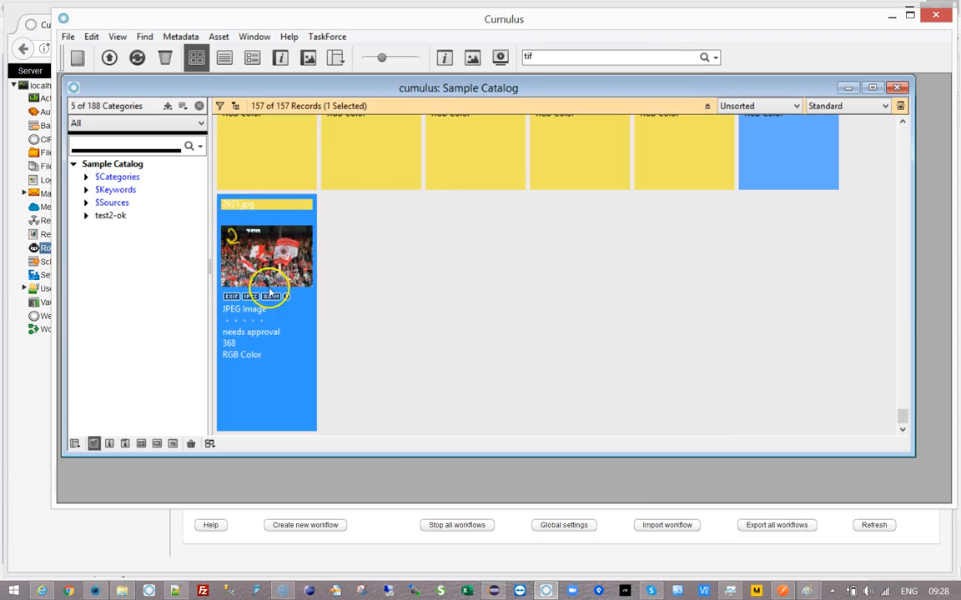
{"action": "right_click", "coordinate": [259, 240]}
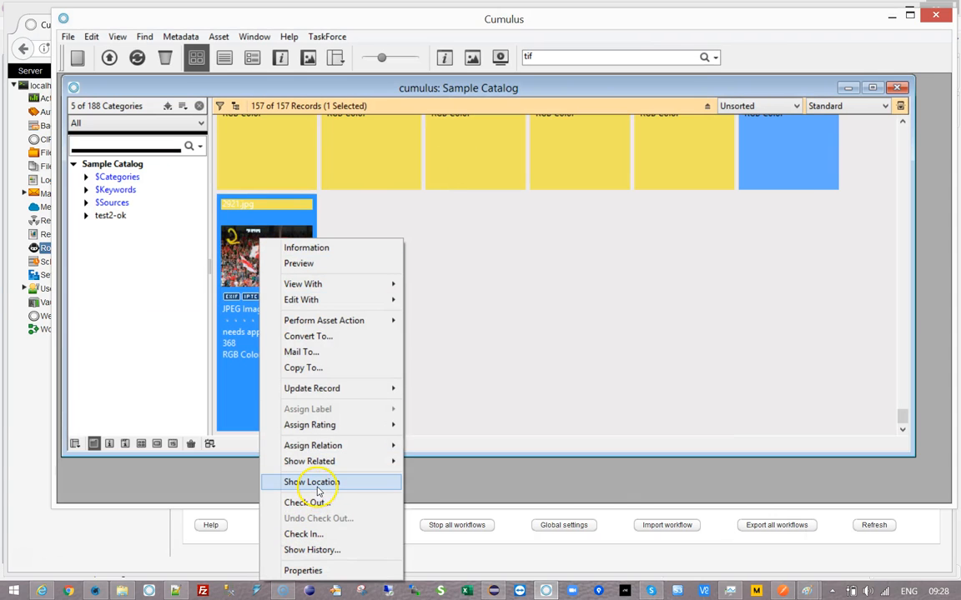
{"action": "left_click", "coordinate": [354, 549]}
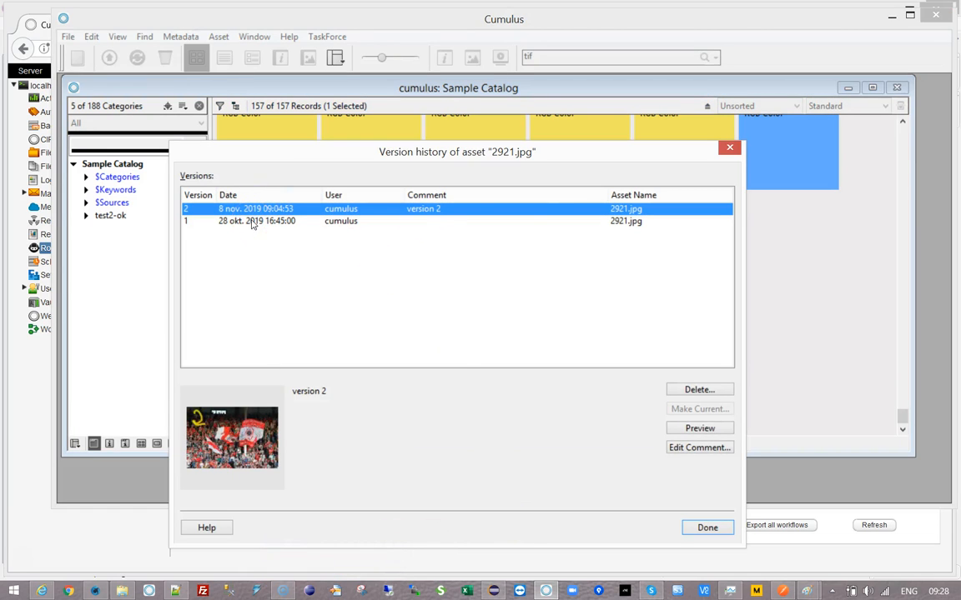
{"action": "left_click", "coordinate": [729, 148]}
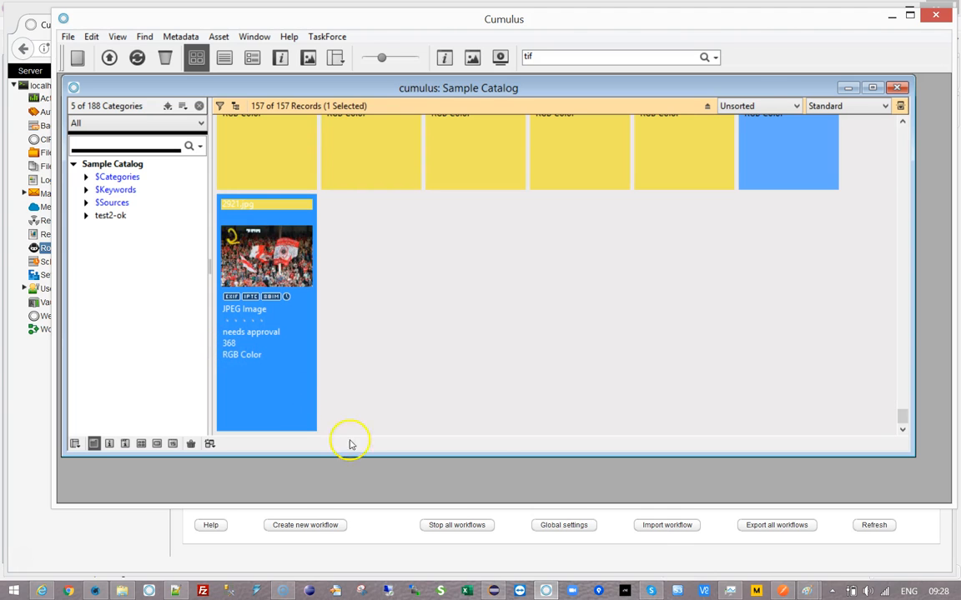
Back in the server console, set the purge workflow's Cumulus query to ("ID" == 368)#AND#asset.version.count#TAB#>#TAB#1 and save the workflow
{"action": "left_click", "coordinate": [167, 567]}
{"action": "double_click", "coordinate": [317, 401]}
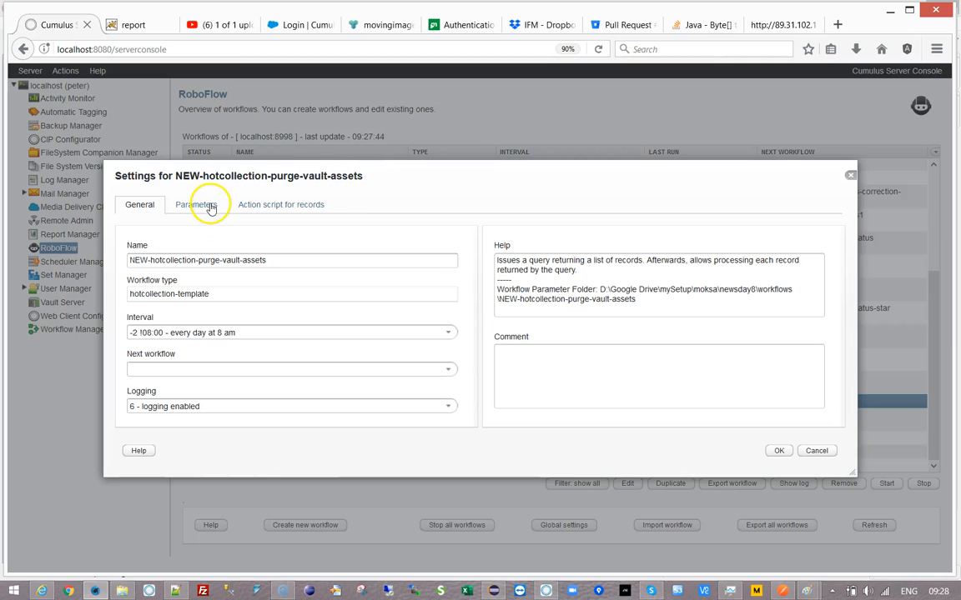
{"action": "left_click", "coordinate": [210, 206]}
{"action": "left_click", "coordinate": [334, 262]}
{"action": "double_click", "coordinate": [335, 262]}
{"action": "left_click", "coordinate": [331, 295]}
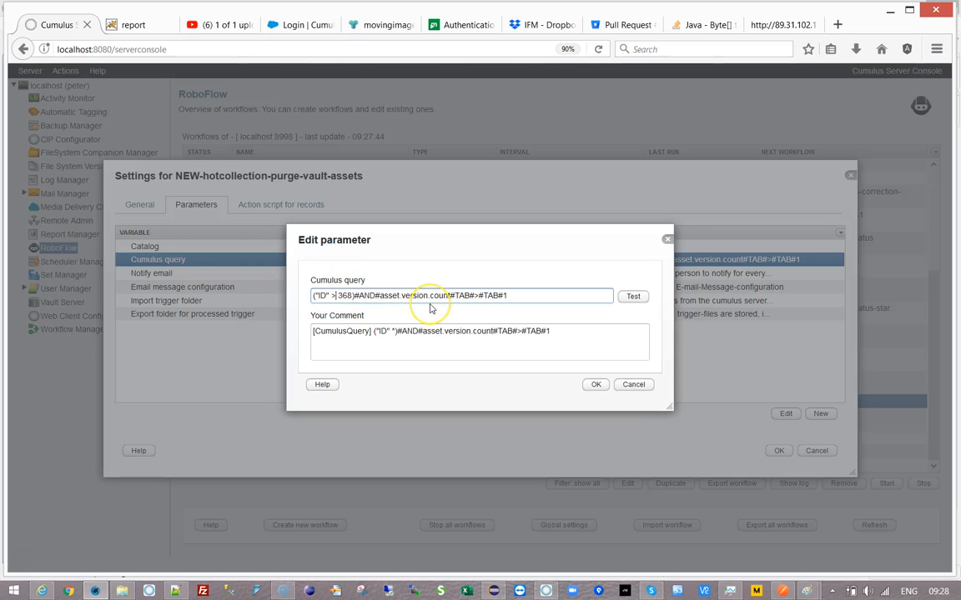
{"action": "type", "text": "=="}
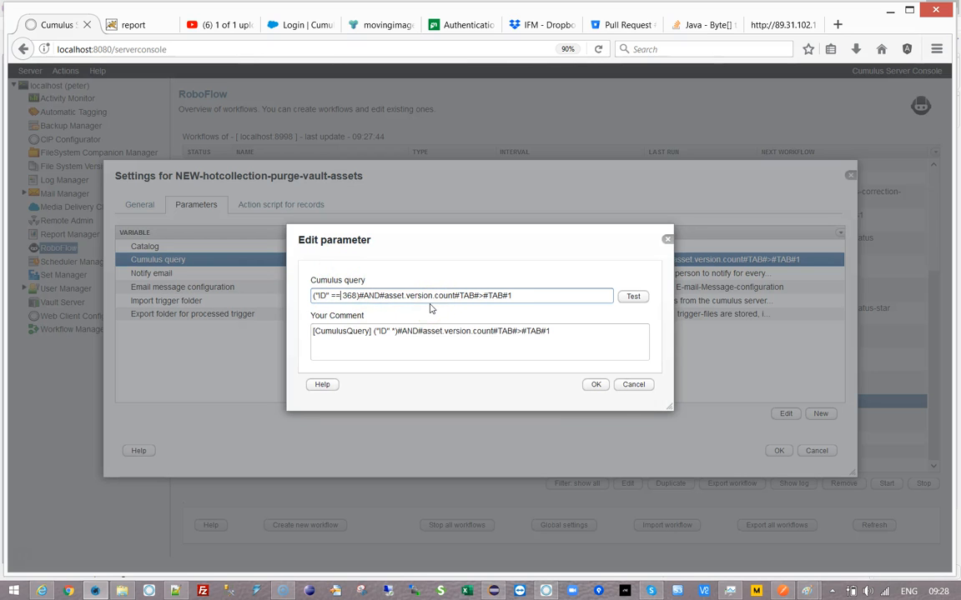
{"action": "left_click", "coordinate": [596, 384]}
{"action": "left_click", "coordinate": [777, 450]}
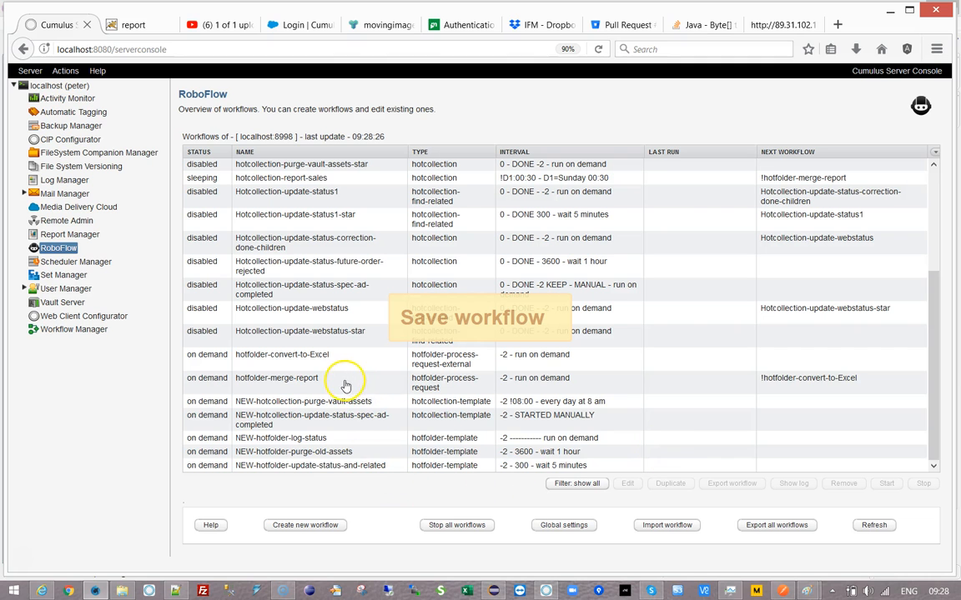
Run the purge workflow with the corrected query and check in its log which version of 2921.jpg was deleted
{"action": "left_click", "coordinate": [343, 381]}
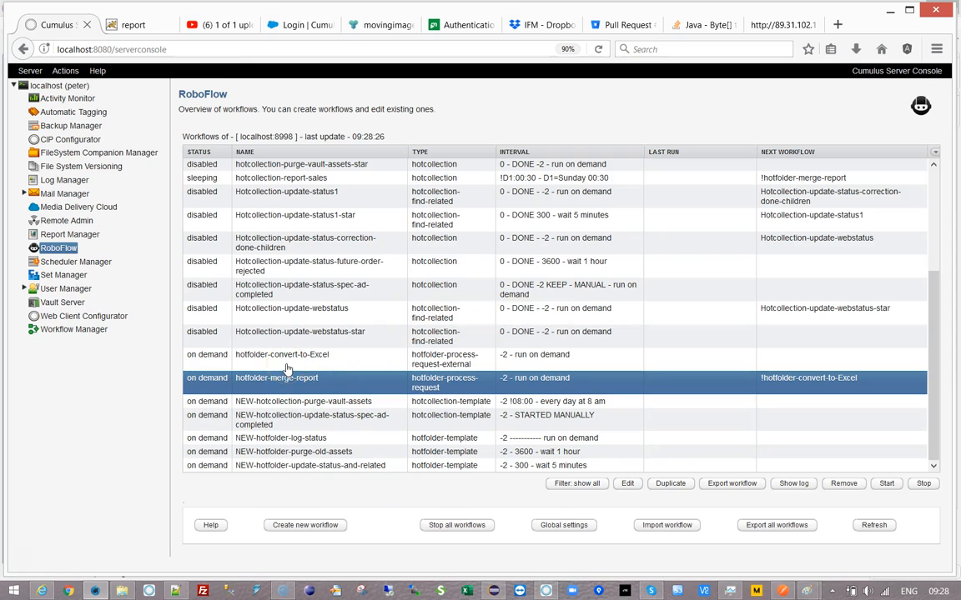
{"action": "left_click", "coordinate": [305, 403]}
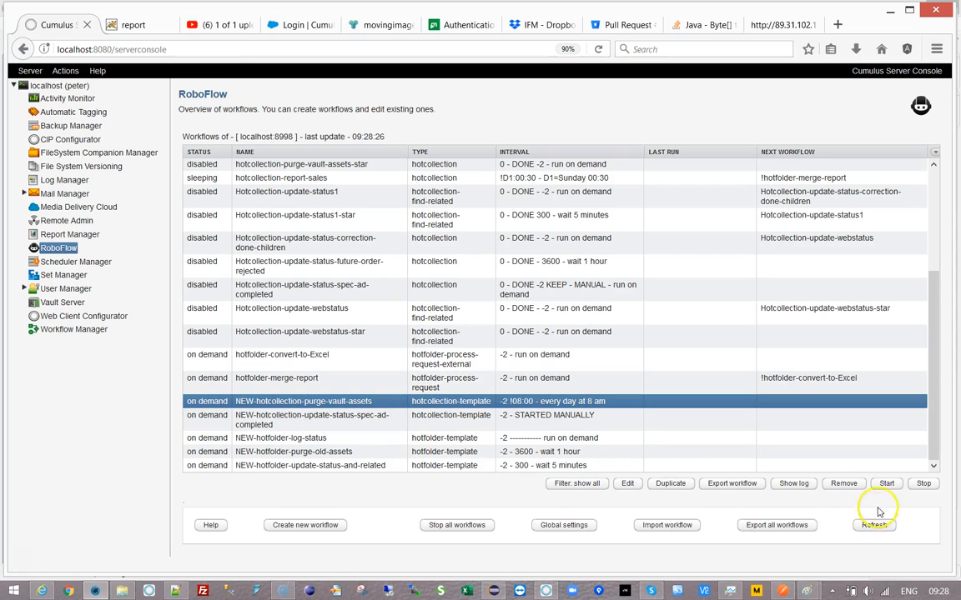
{"action": "left_click", "coordinate": [793, 483]}
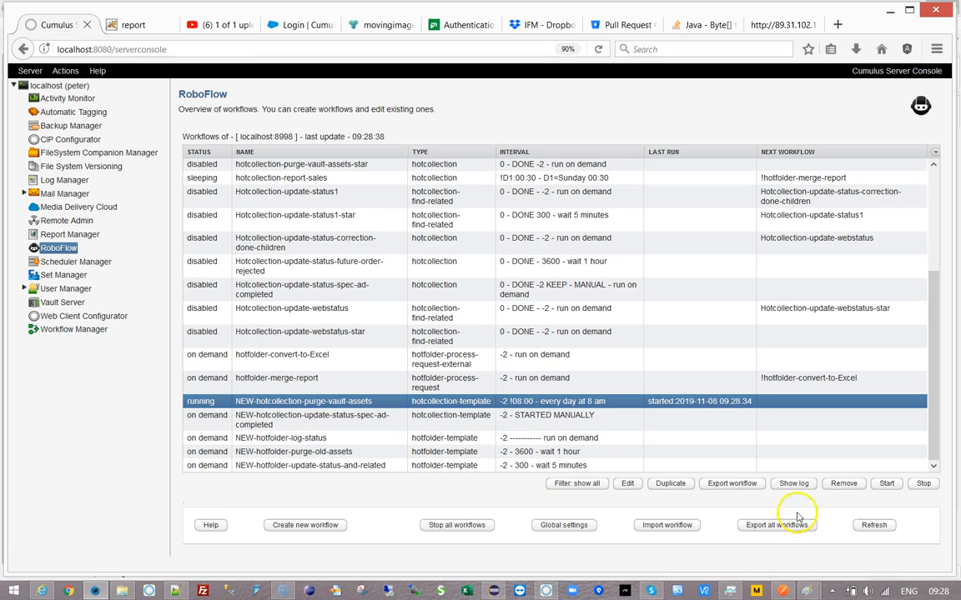
{"action": "left_click", "coordinate": [793, 484]}
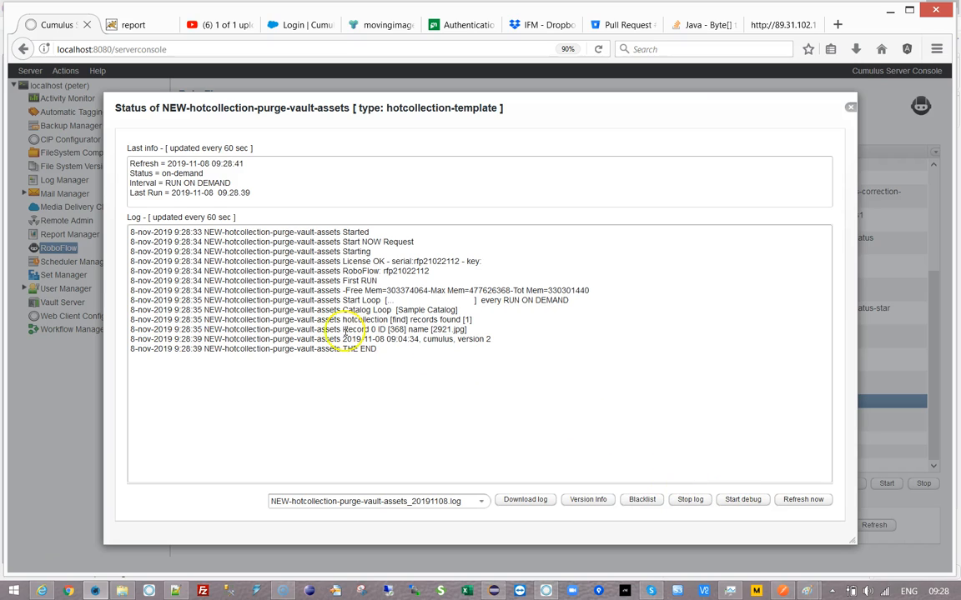
{"action": "left_click_drag", "start_coordinate": [445, 338], "coordinate": [505, 337]}
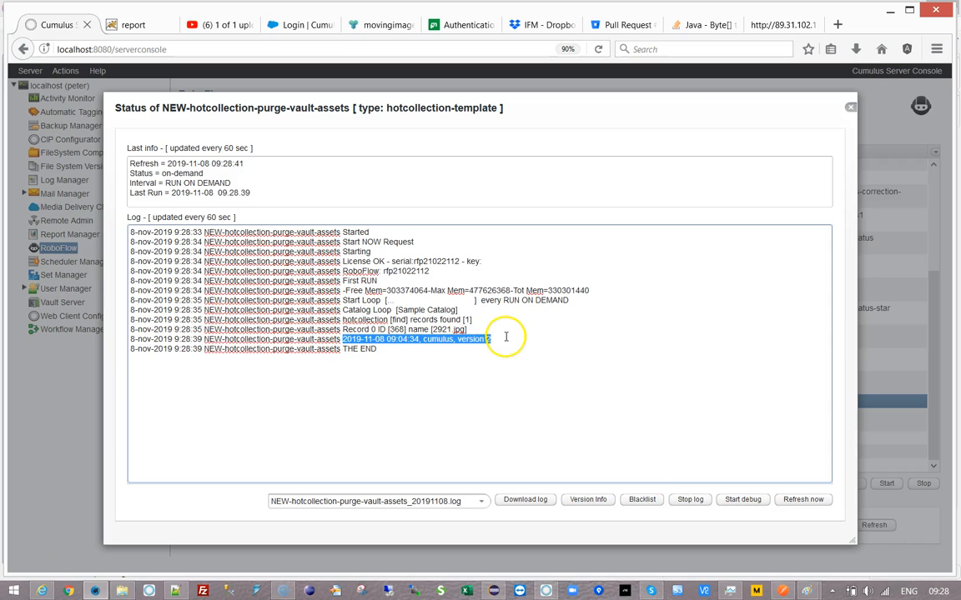
{"action": "left_click", "coordinate": [425, 354]}
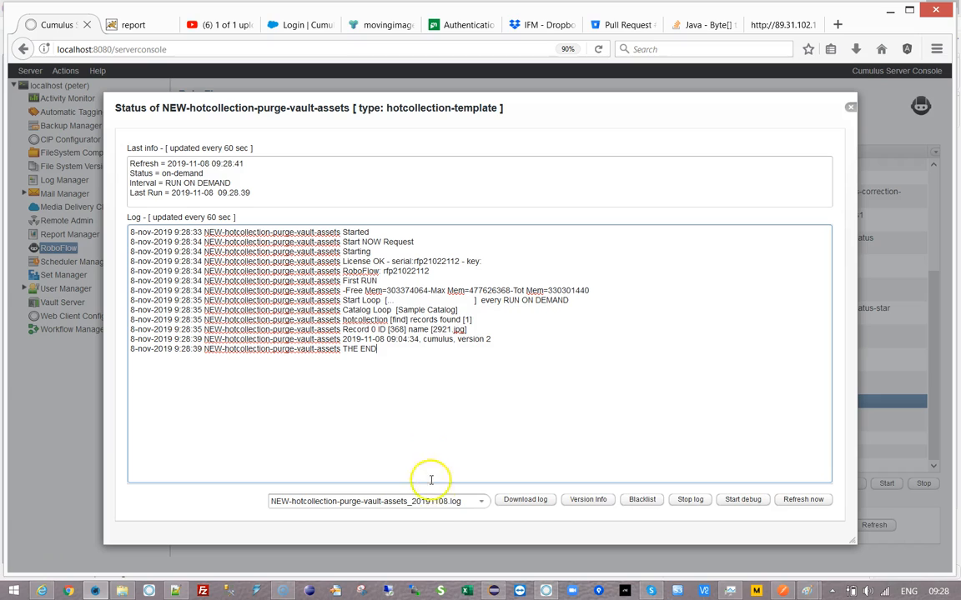
{"action": "left_click_drag", "start_coordinate": [344, 340], "coordinate": [525, 347]}
{"action": "left_click", "coordinate": [525, 347]}
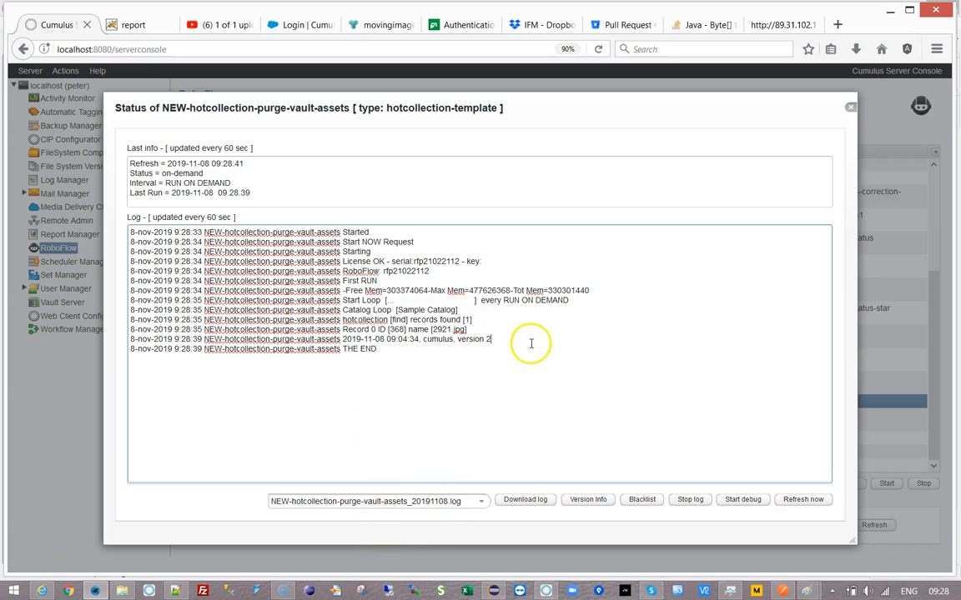
Switch to the Cumulus client and check the remaining versions of 2921.jpg in its version history, then close it
{"action": "left_click", "coordinate": [546, 590]}
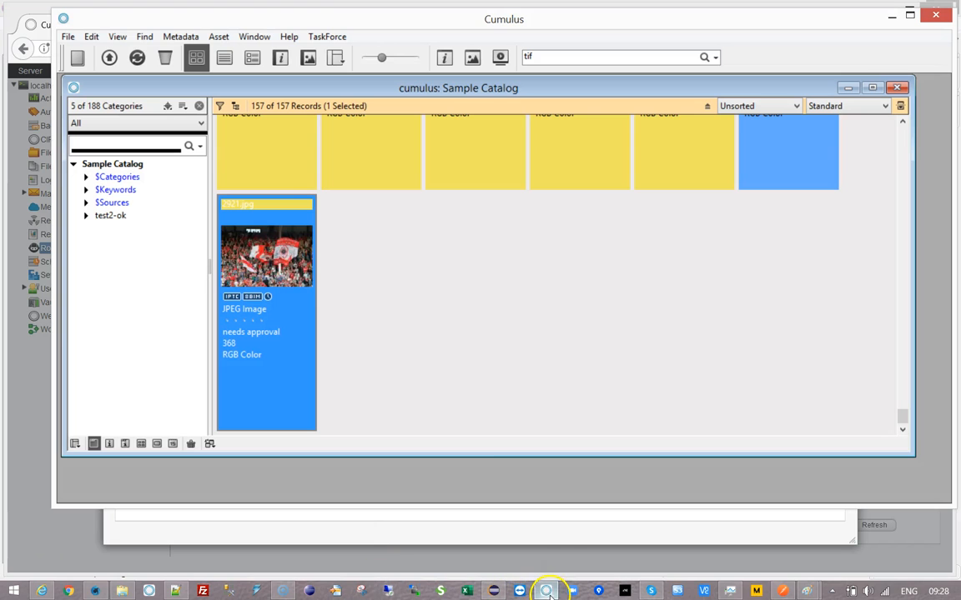
{"action": "right_click", "coordinate": [252, 241]}
{"action": "left_click", "coordinate": [302, 253]}
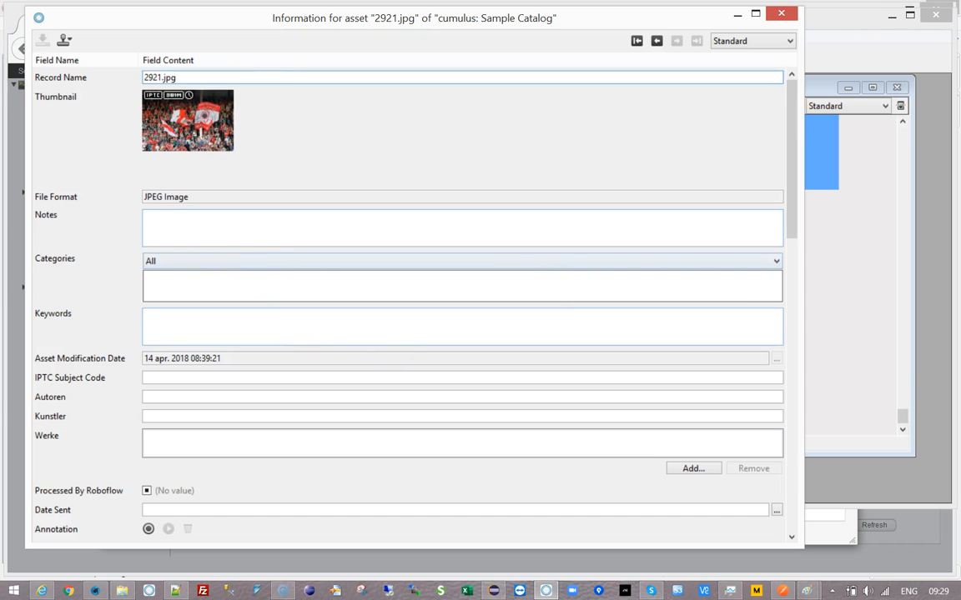
{"action": "left_click", "coordinate": [781, 13]}
{"action": "right_click", "coordinate": [274, 240]}
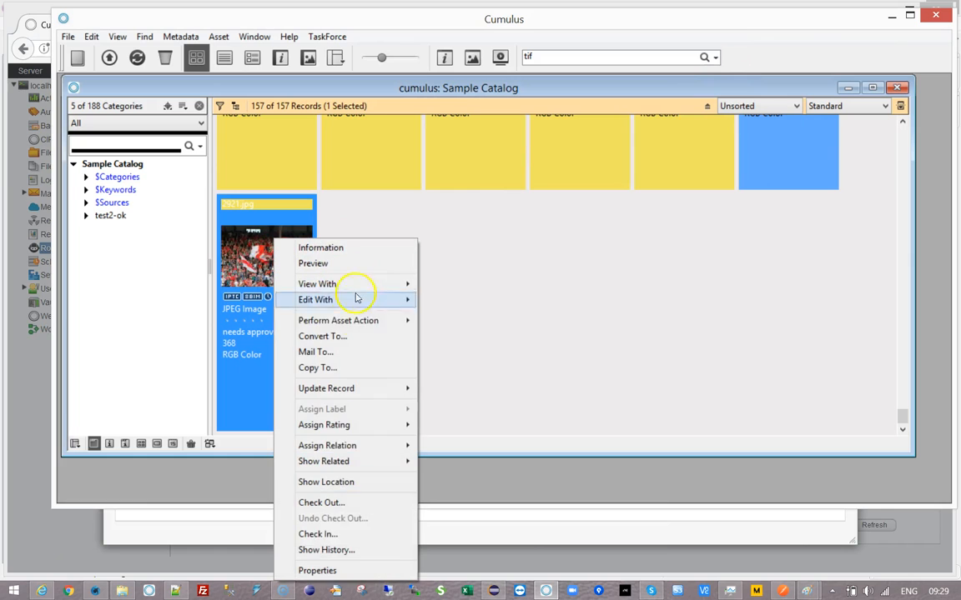
{"action": "left_click", "coordinate": [335, 551]}
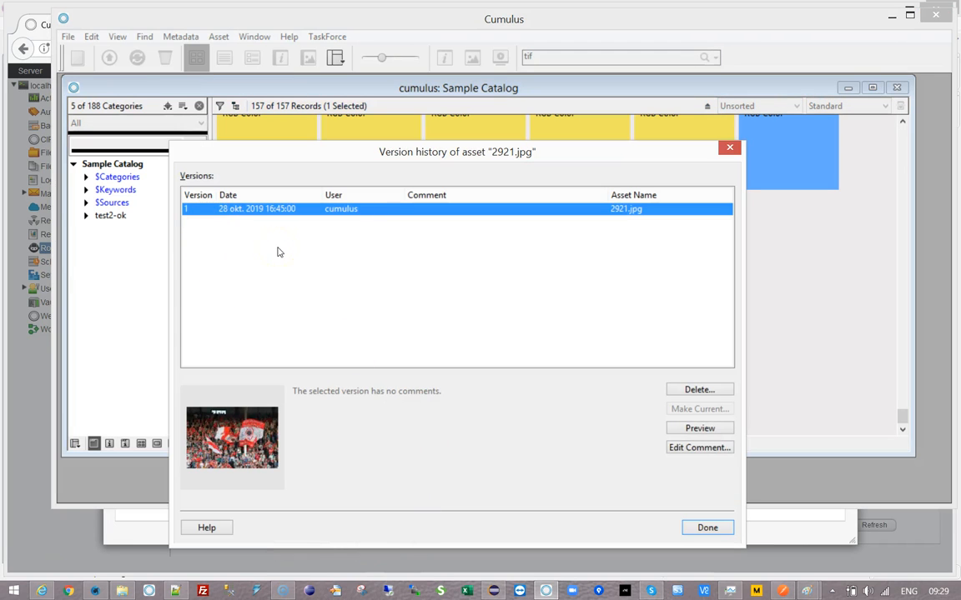
{"action": "left_click", "coordinate": [730, 148]}
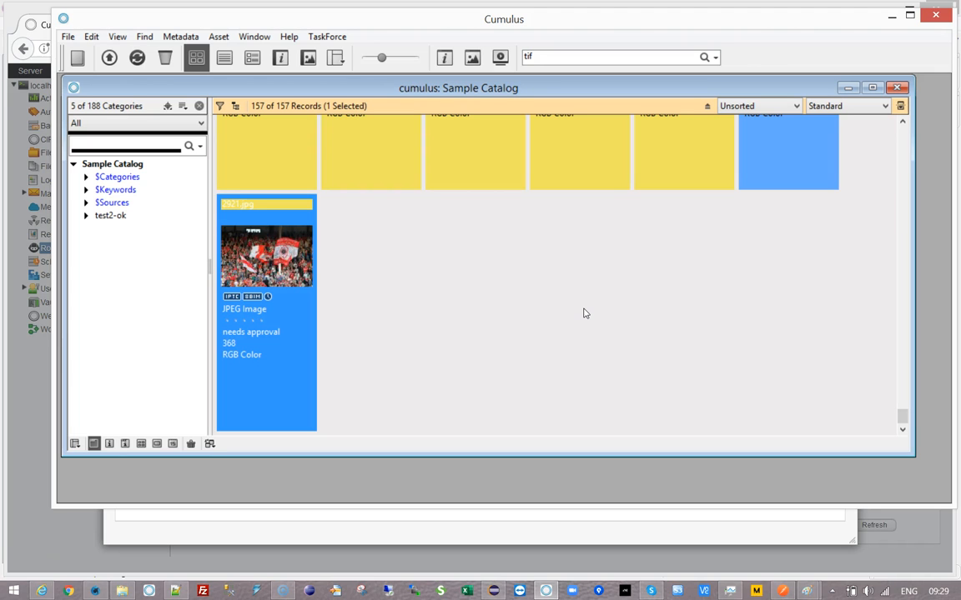
Return to the server console, close the log and review the purge workflow's action script for records, leaving without changes
{"action": "left_click", "coordinate": [617, 530]}
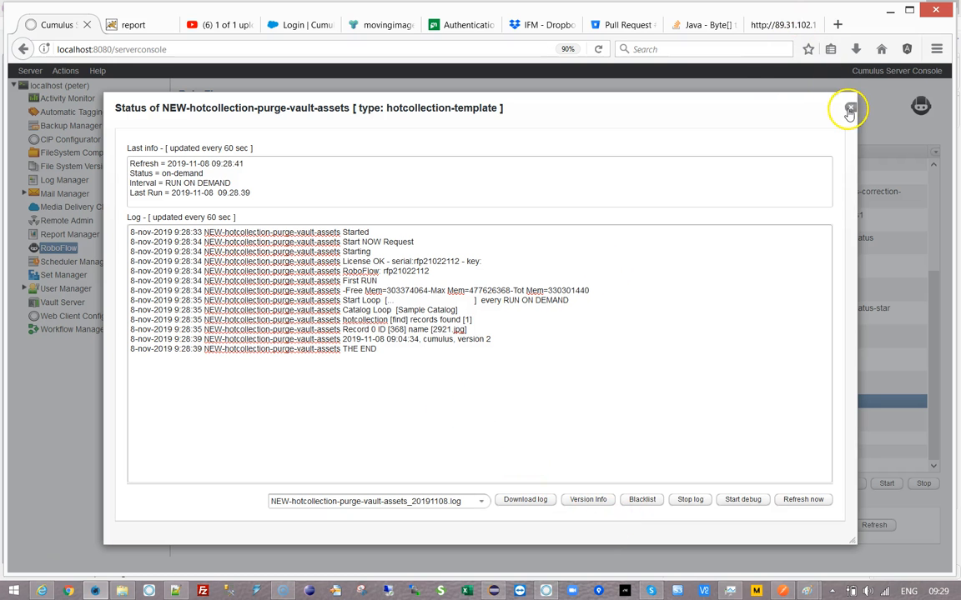
{"action": "left_click", "coordinate": [851, 107]}
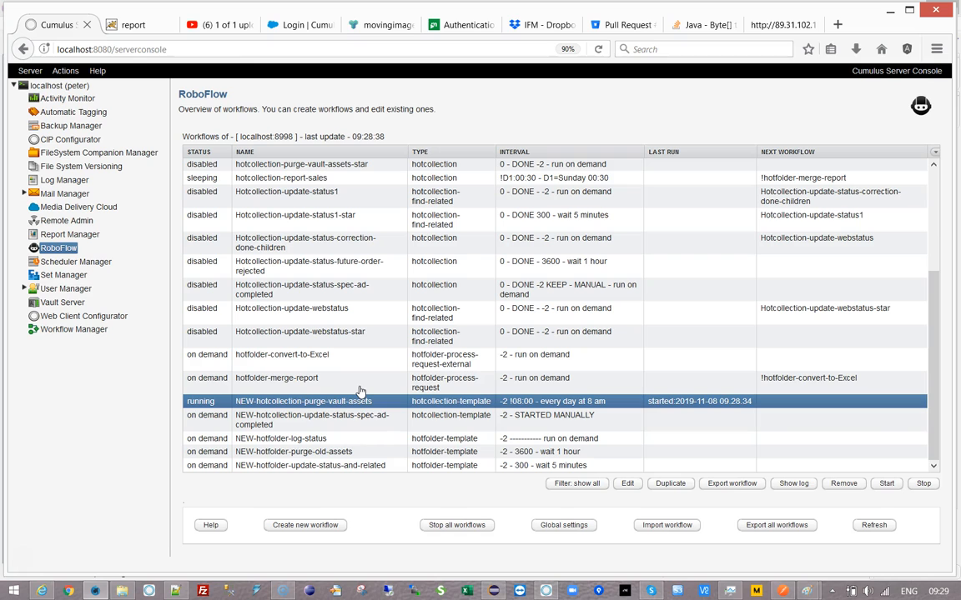
{"action": "double_click", "coordinate": [329, 398]}
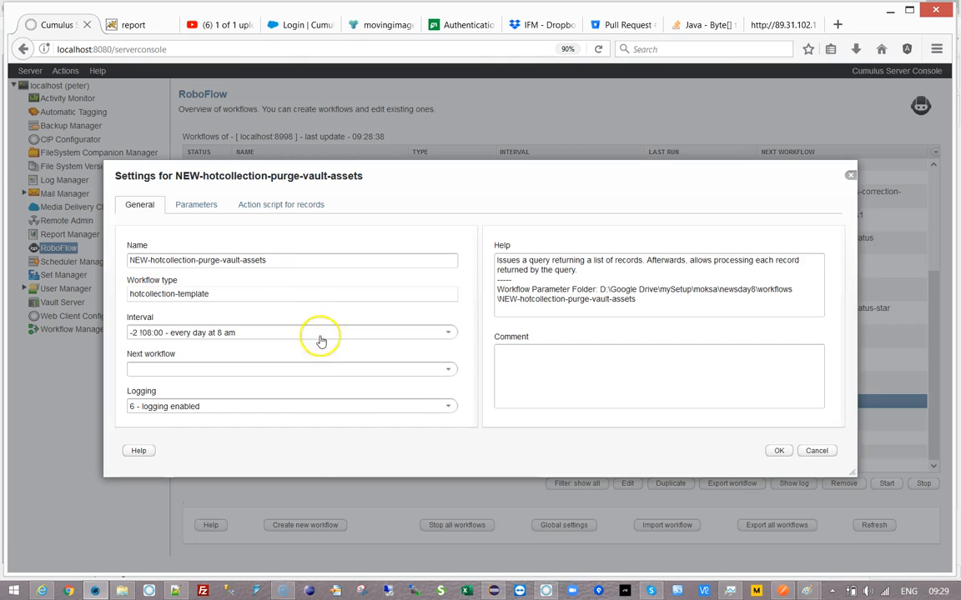
{"action": "left_click", "coordinate": [283, 206]}
{"action": "left_click", "coordinate": [343, 263]}
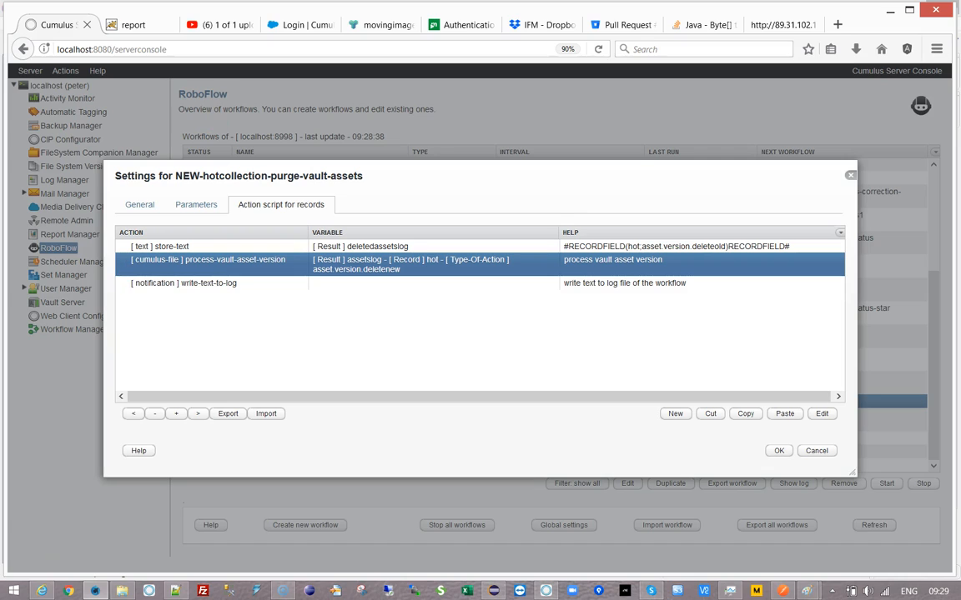
{"action": "left_click", "coordinate": [815, 451]}
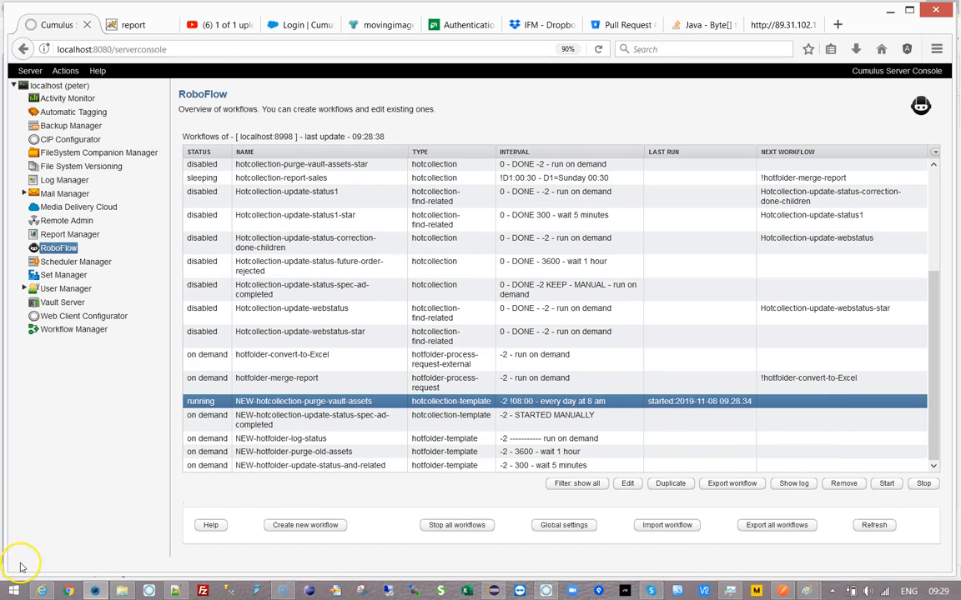